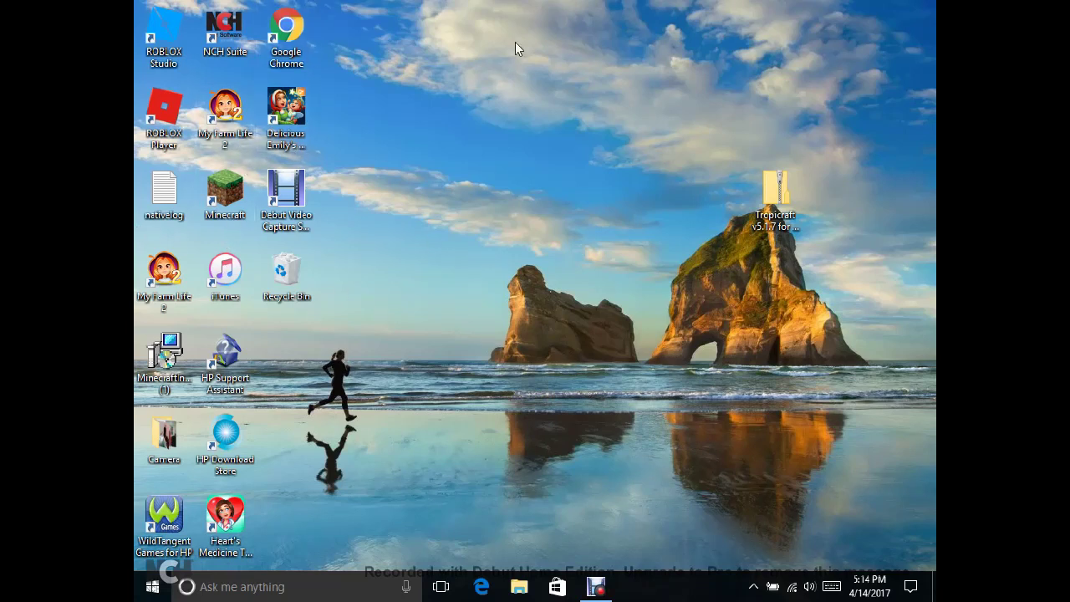
pyautogui.moveTo(516, 42); pyautogui.dragTo(478, 358)
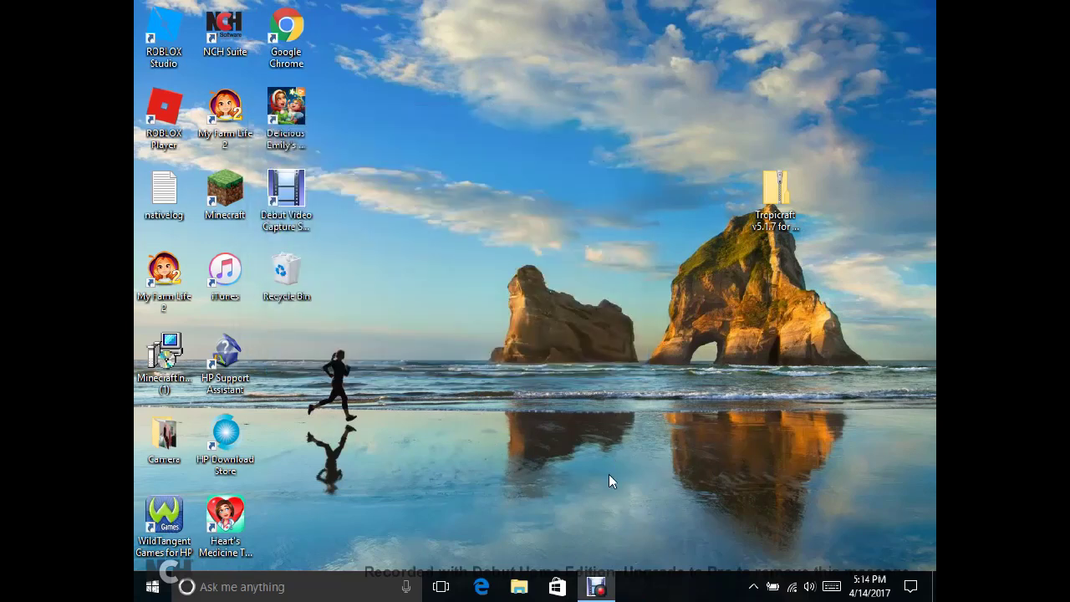
pyautogui.moveTo(682, 125); pyautogui.dragTo(862, 322)
pyautogui.click(487, 368)
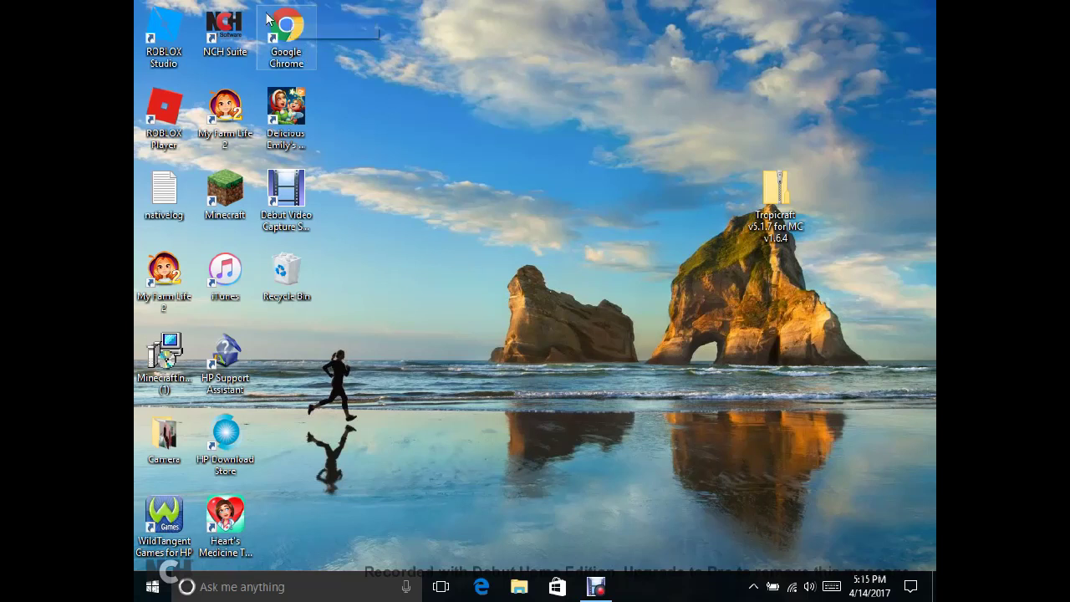
# - Launch Google Chrome, relaunch it when it is unresponsive, and dismiss the offer to restore pages
pyautogui.click(308, 38)
pyautogui.doubleClick(306, 56)
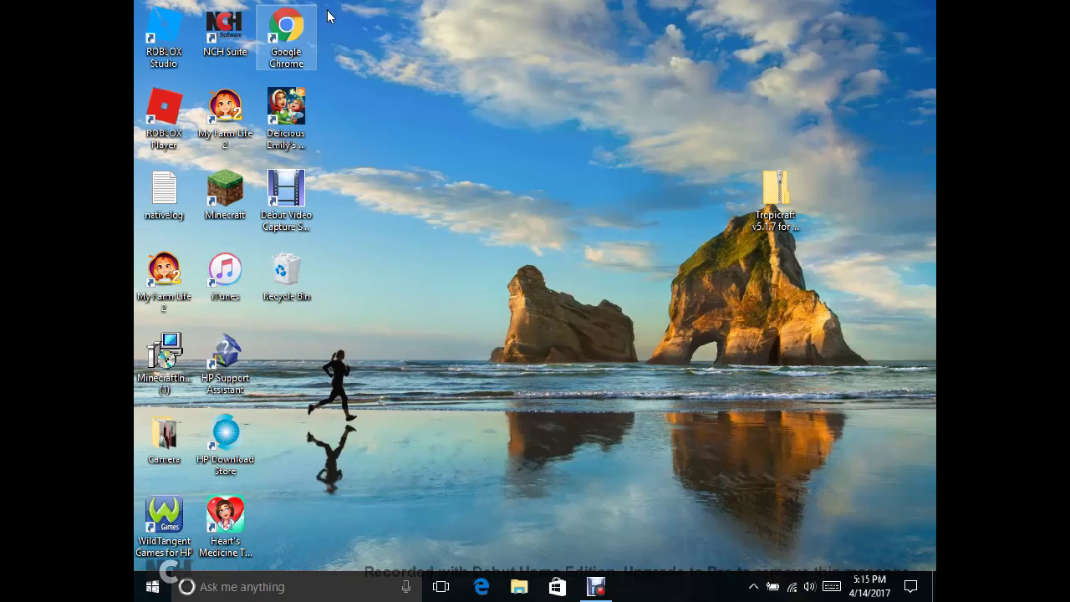
pyautogui.doubleClick(291, 18)
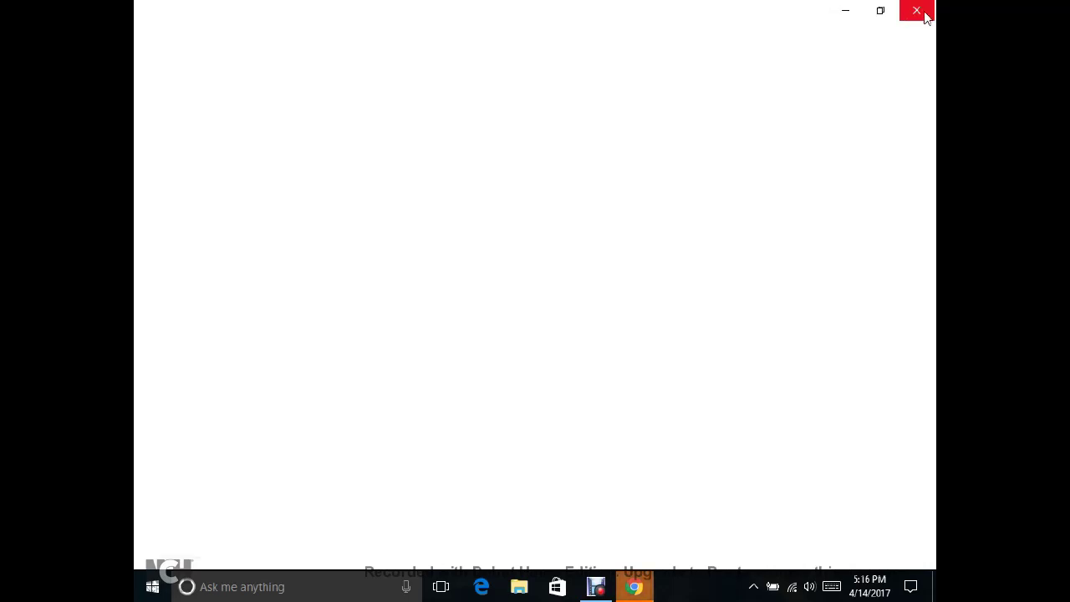
pyautogui.click(917, 12)
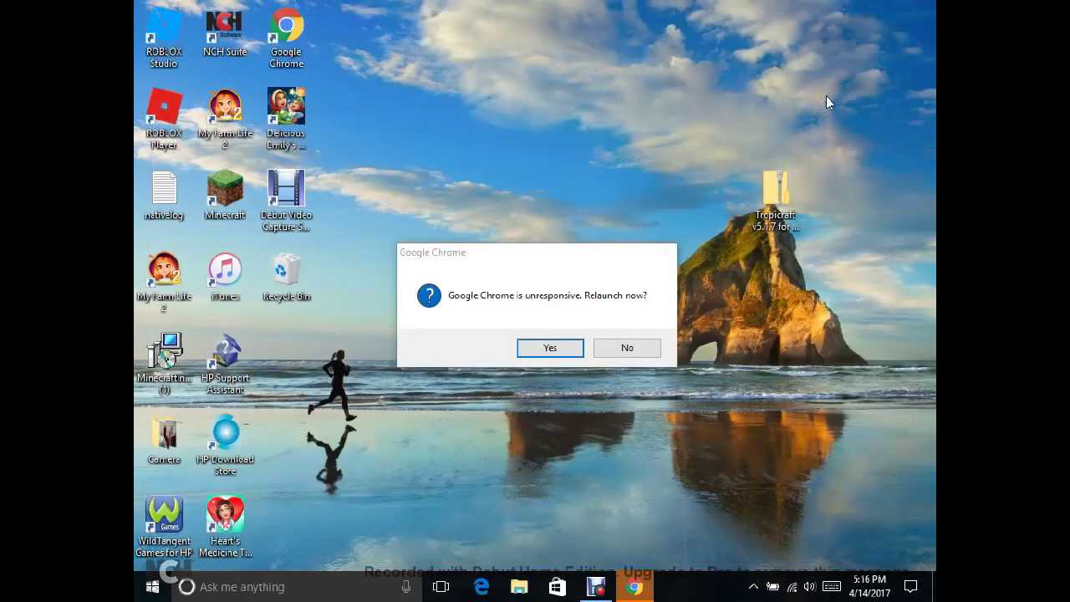
pyautogui.click(570, 353)
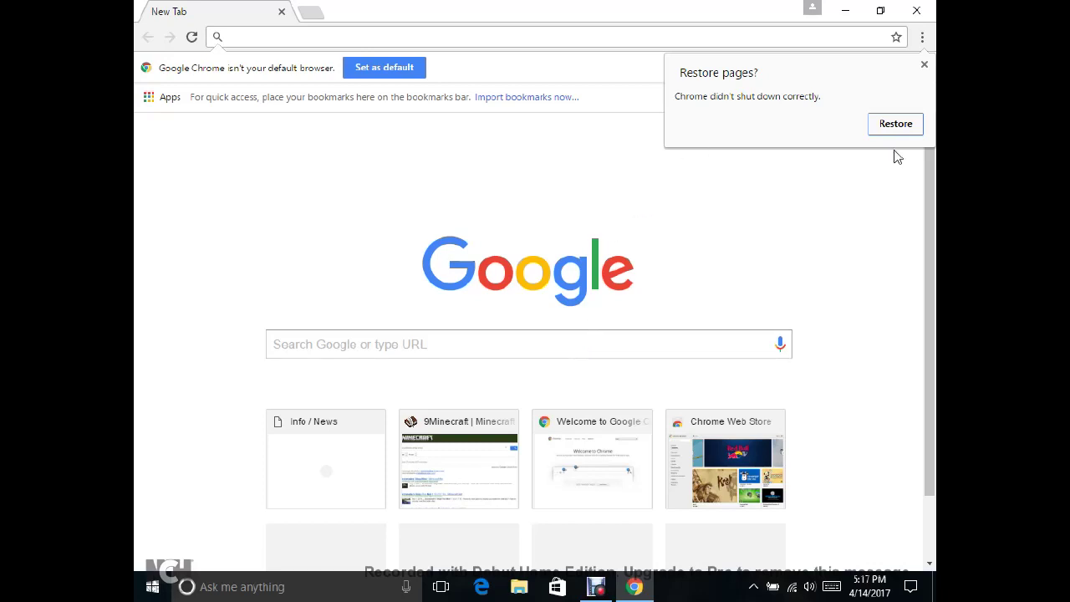
pyautogui.click(925, 65)
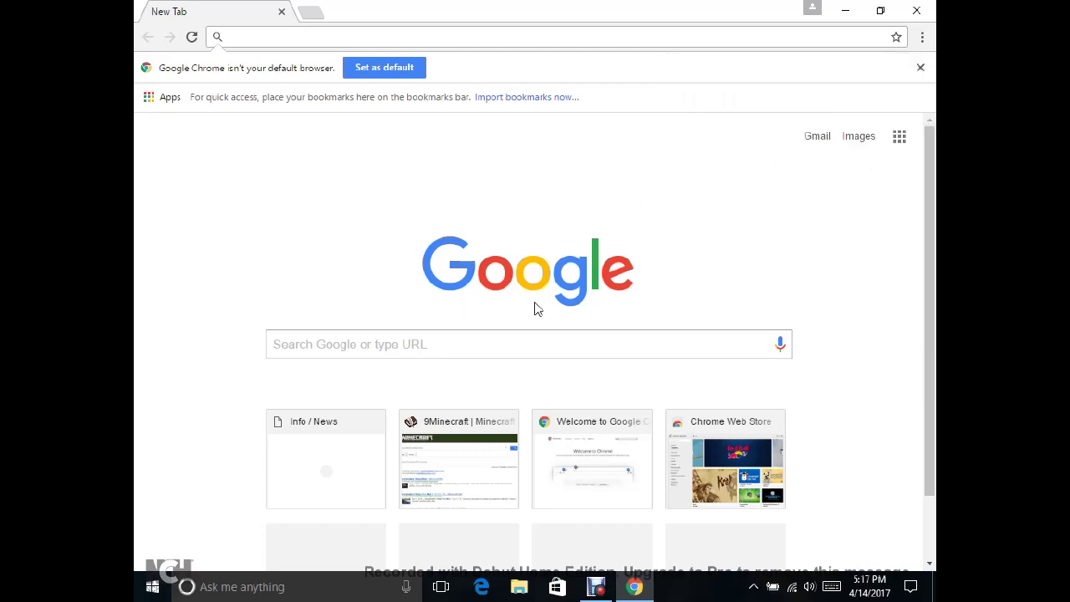
# - Go to coros.us and open the Local Weather & Storms mod page
pyautogui.click(497, 352)
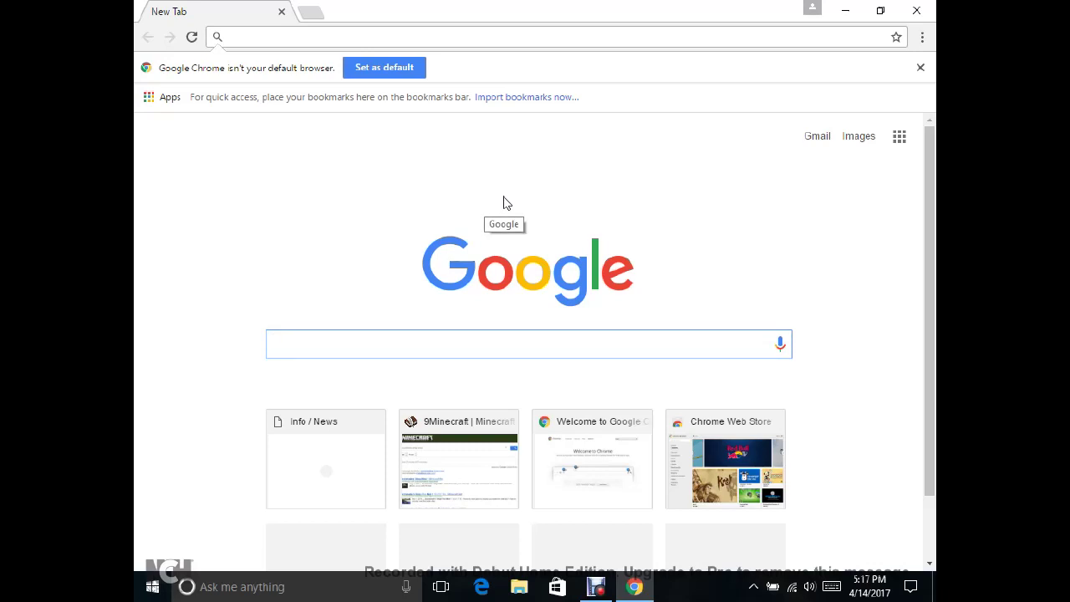
pyautogui.write('coros')
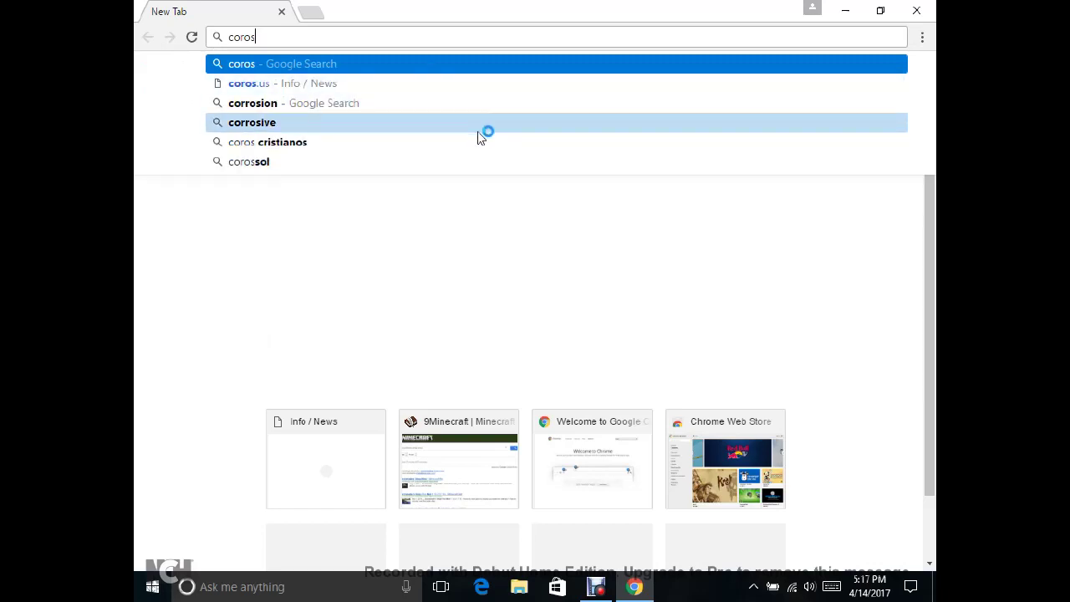
pyautogui.press('BackSpace')
pyautogui.press('BackSpace')
pyautogui.press('BackSpace')
pyautogui.press('BackSpace')
pyautogui.press('BackSpace')
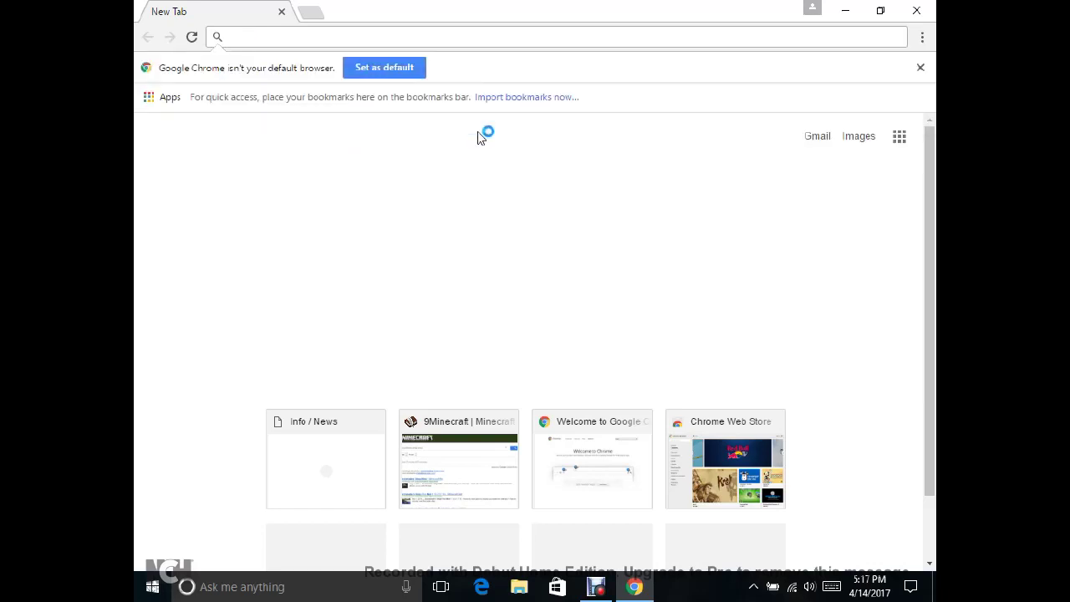
pyautogui.write('coros.us')
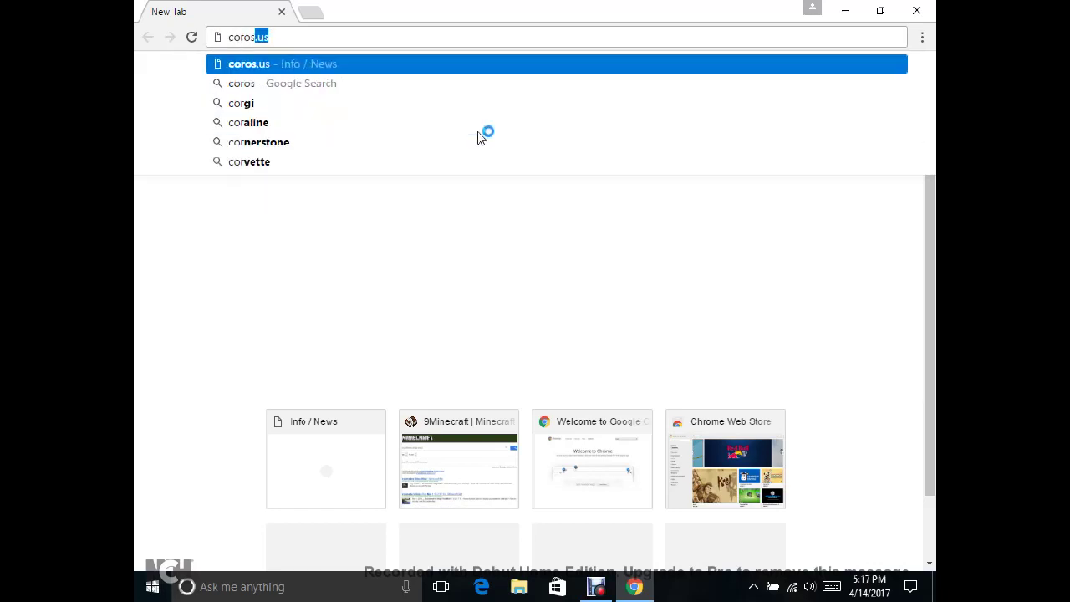
pyautogui.press('Return')
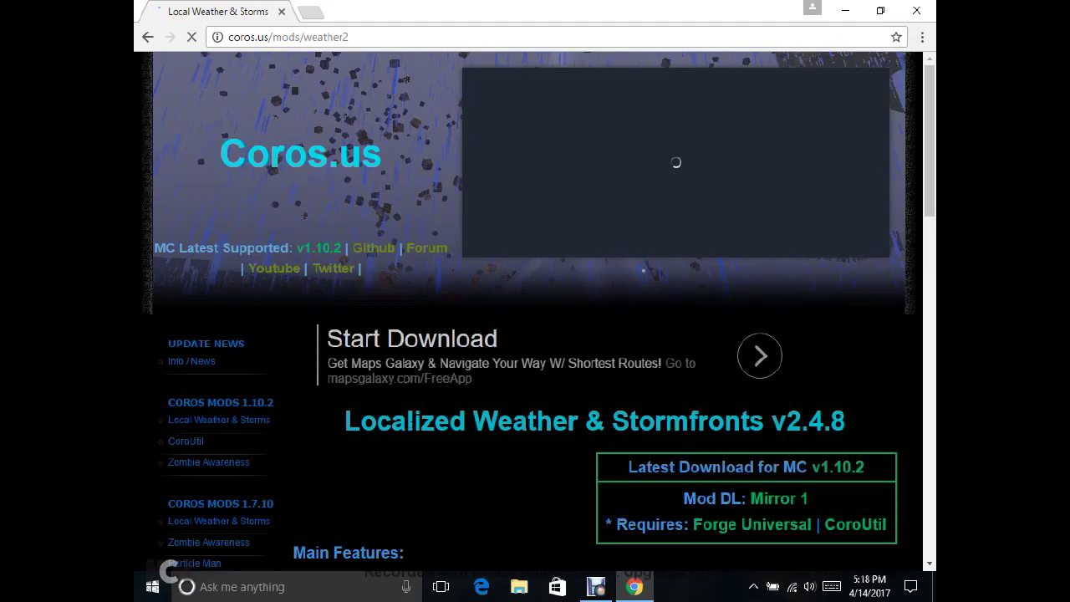
# - Download weather2-1.7.10-2.3.10.jar from the older Minecraft version downloads on the Localized Weather & Stormfronts page
pyautogui.scroll(-6, 537, 455)
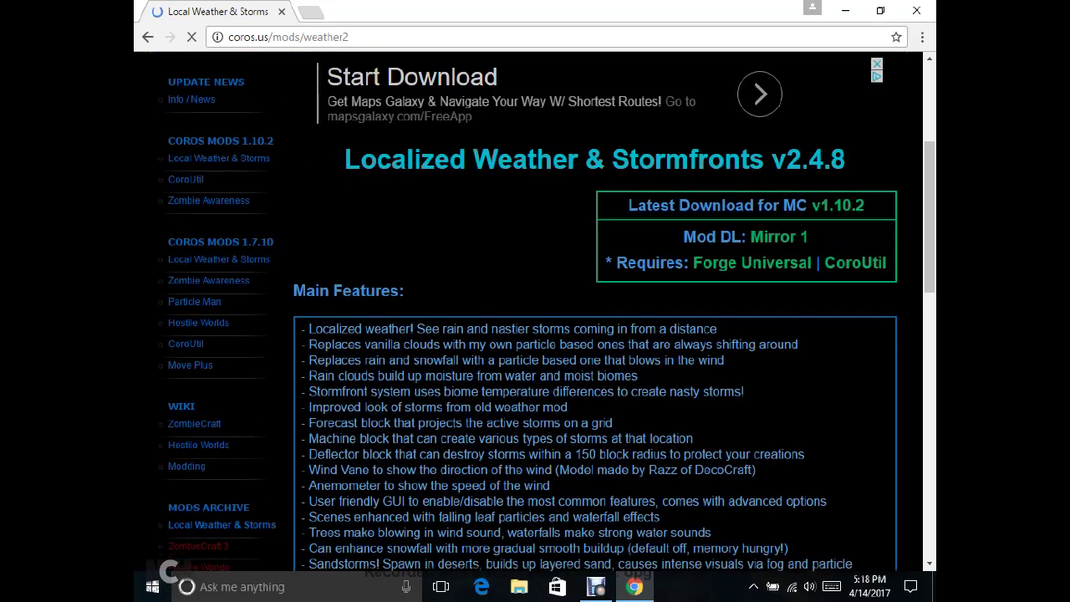
pyautogui.scroll(-2, 537, 455)
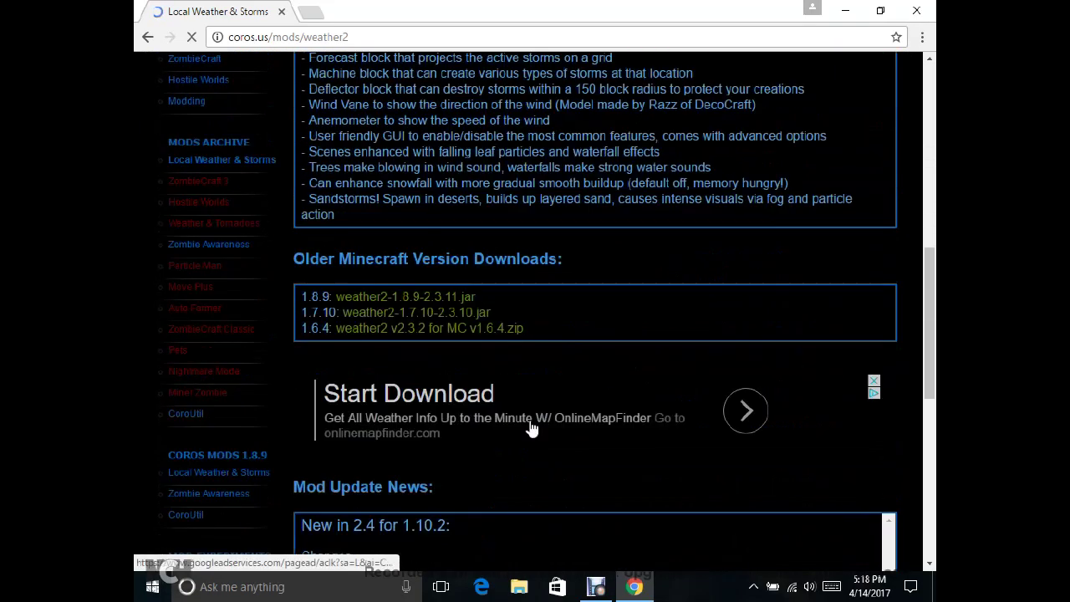
pyautogui.click(336, 296)
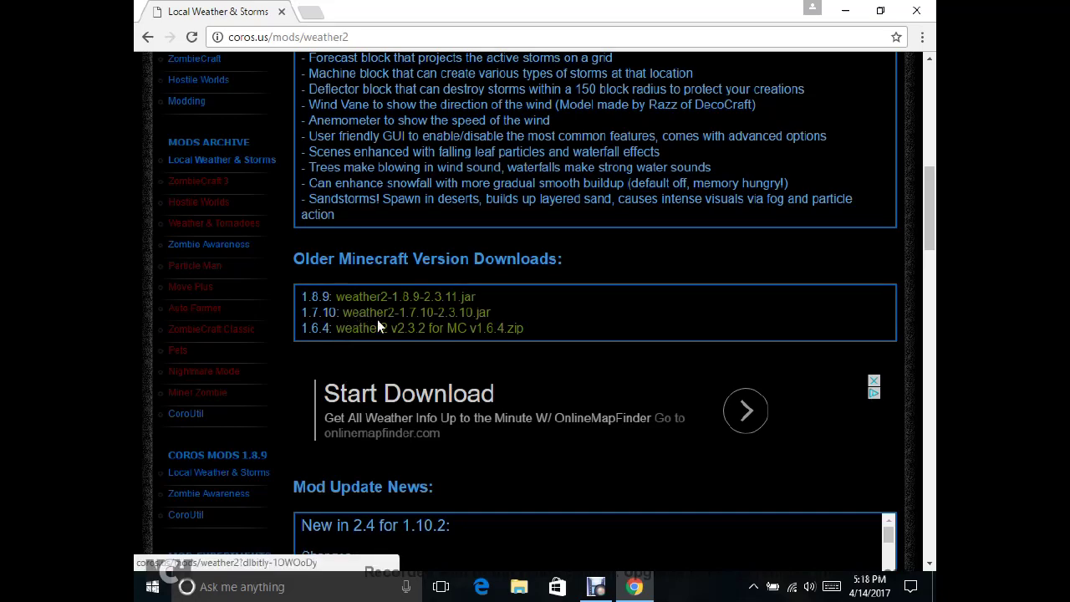
pyautogui.scroll(10, 377, 324)
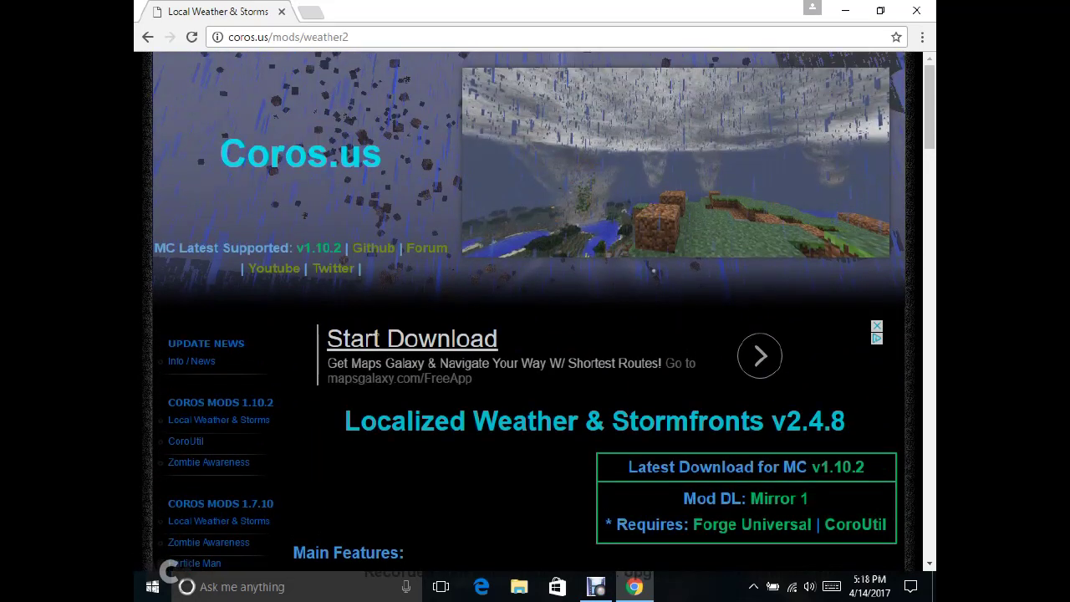
pyautogui.scroll(-10, 535, 325)
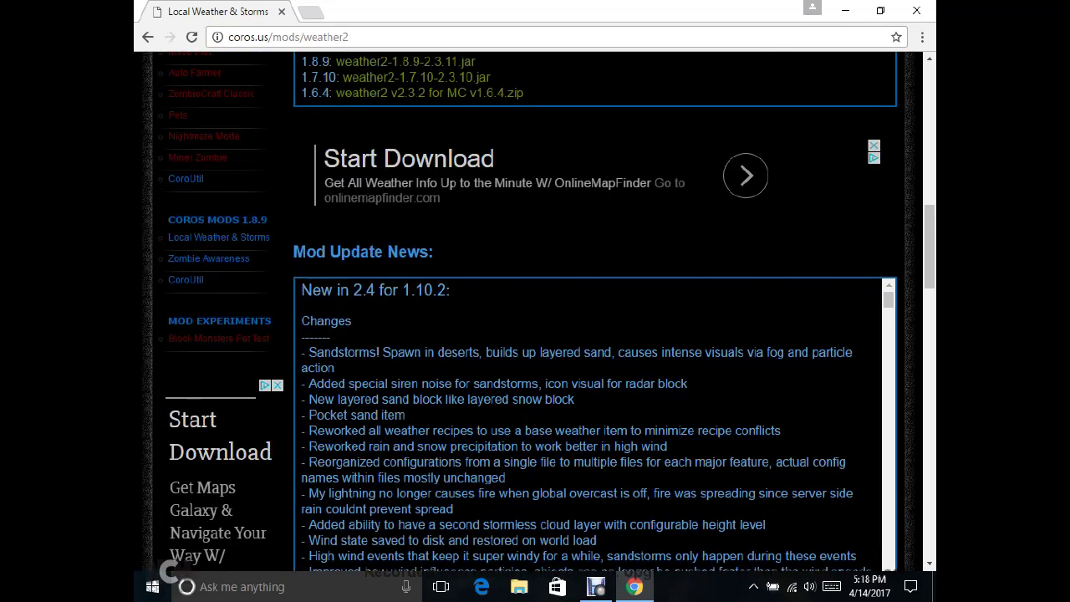
pyautogui.scroll(2, 373, 337)
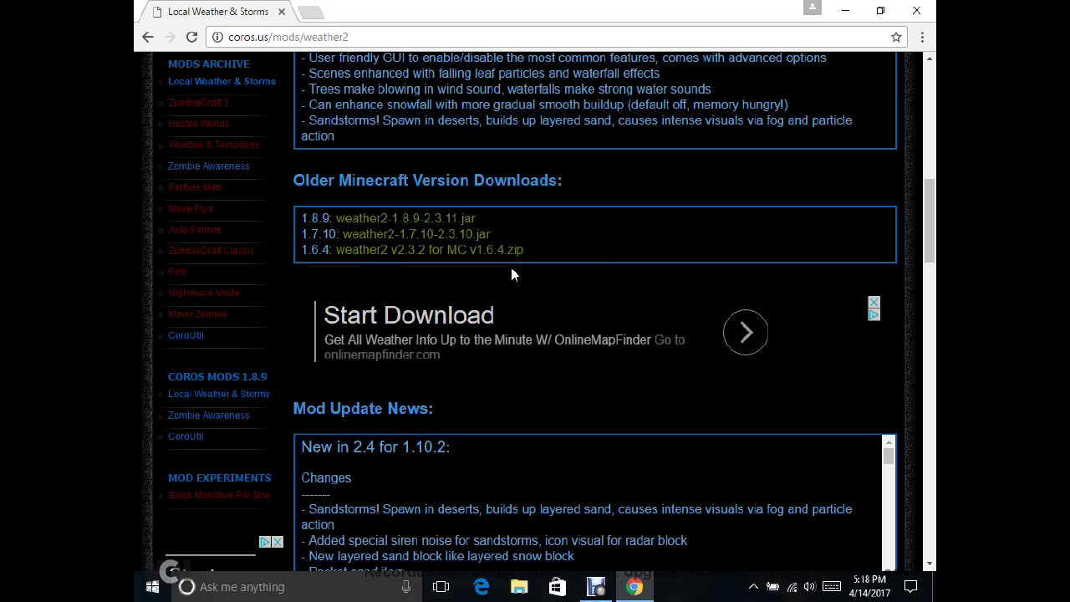
pyautogui.click(393, 238)
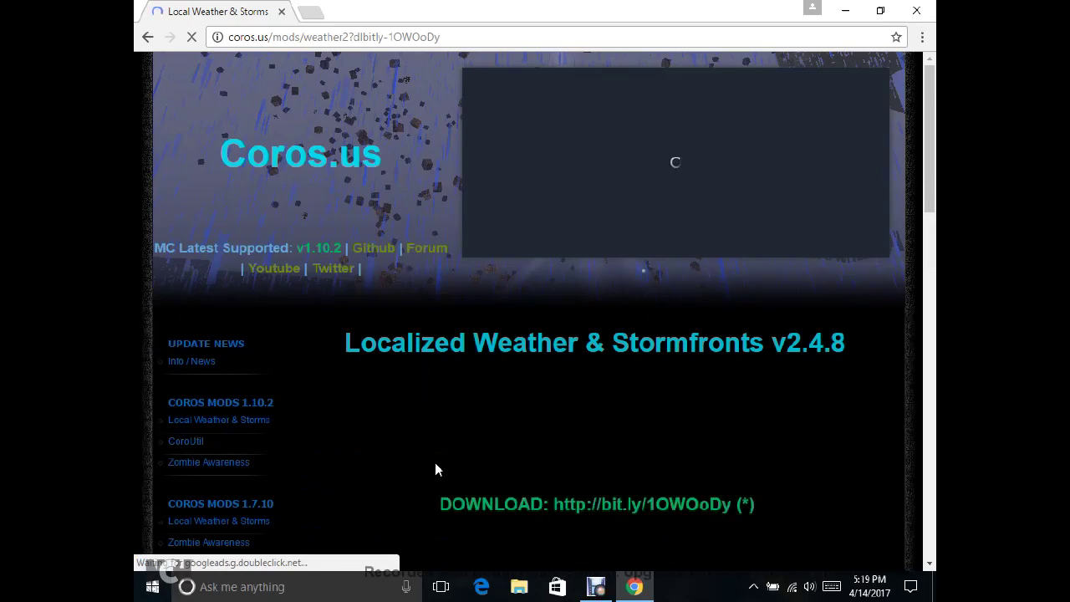
pyautogui.scroll(-3, 440, 440)
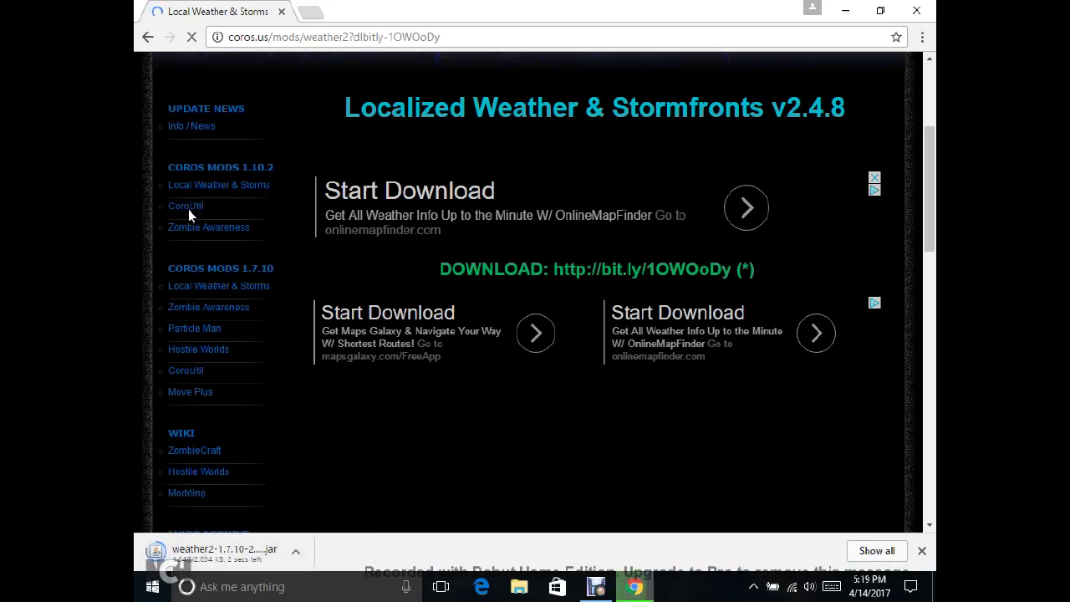
# - Download coroutil-1.7.10-1.1.5.jar from the CoroUtil page's older version downloads and keep the flagged file
pyautogui.scroll(3, 284, 242)
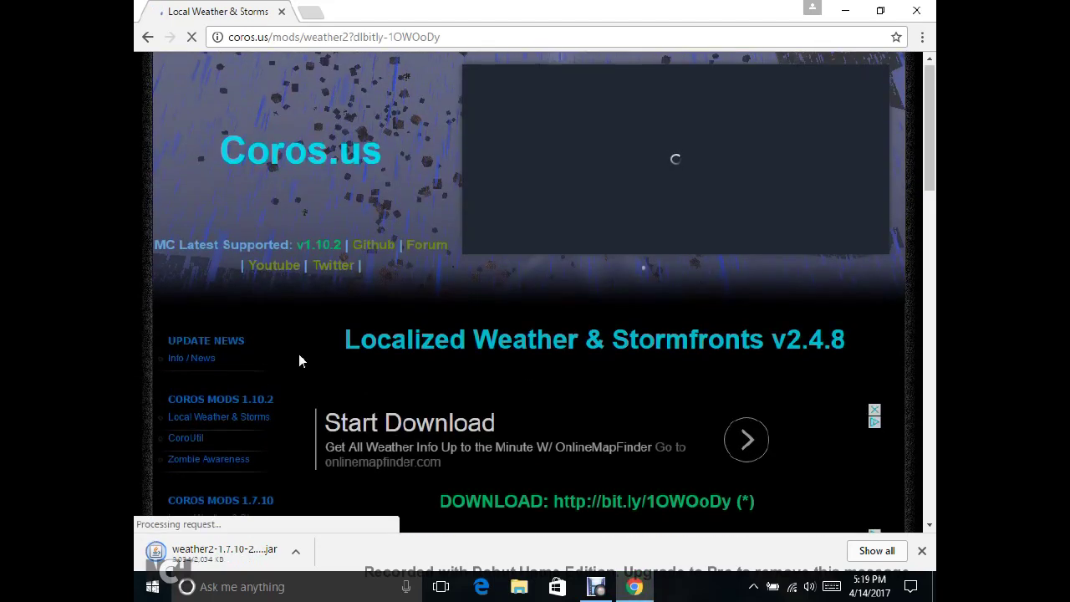
pyautogui.scroll(-3, 301, 360)
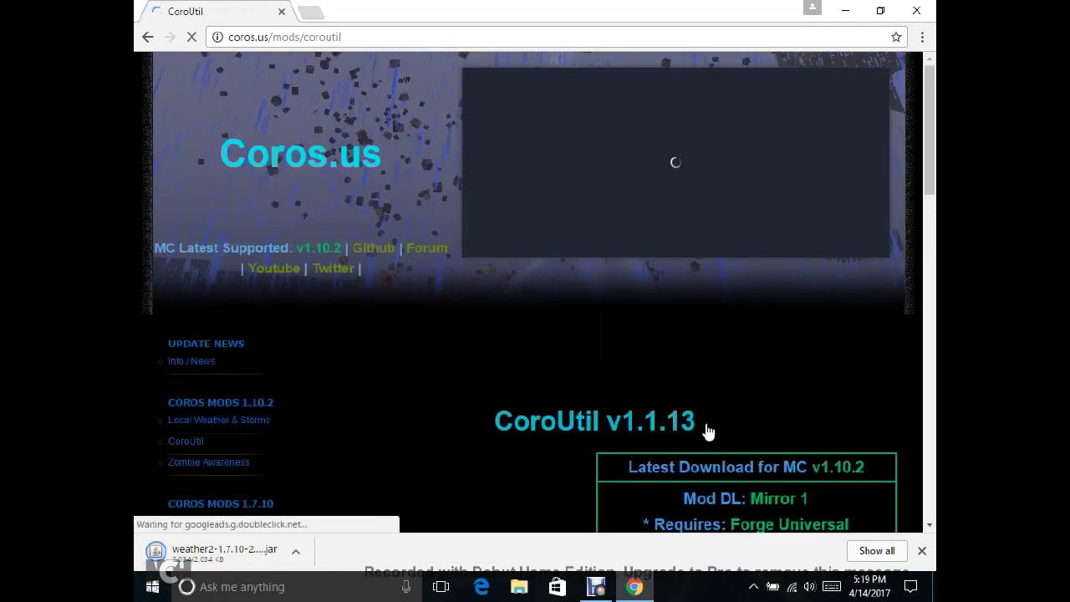
pyautogui.scroll(-6, 704, 424)
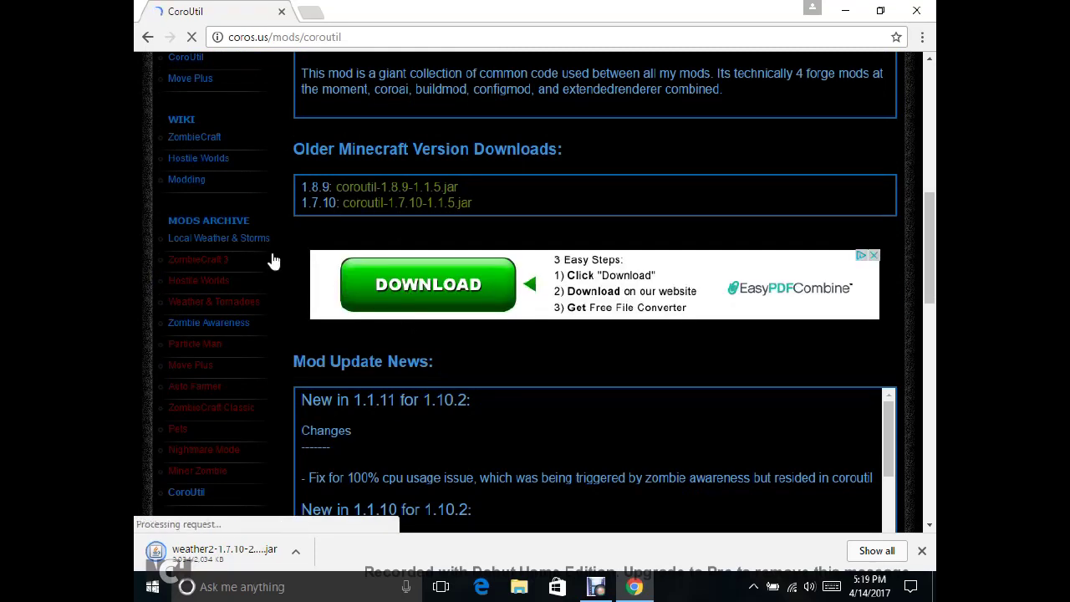
pyautogui.click(358, 211)
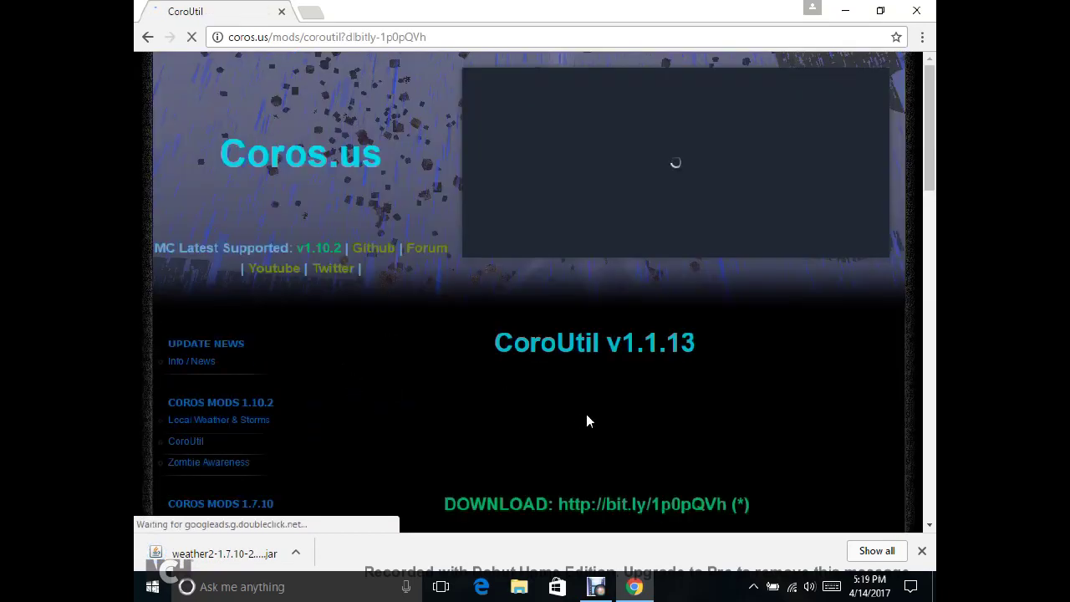
pyautogui.scroll(-4, 586, 420)
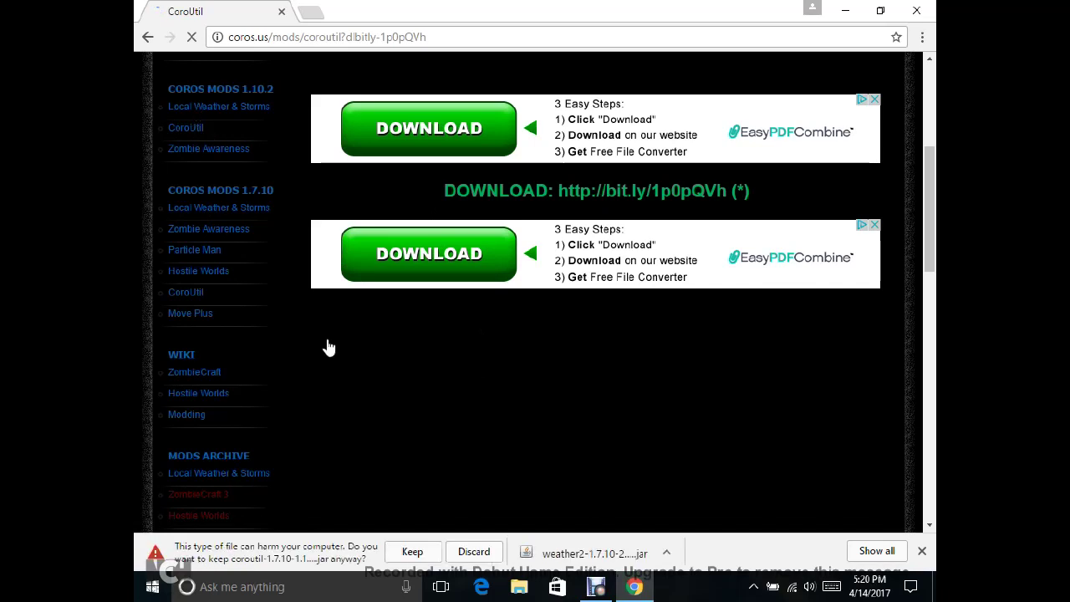
pyautogui.click(412, 553)
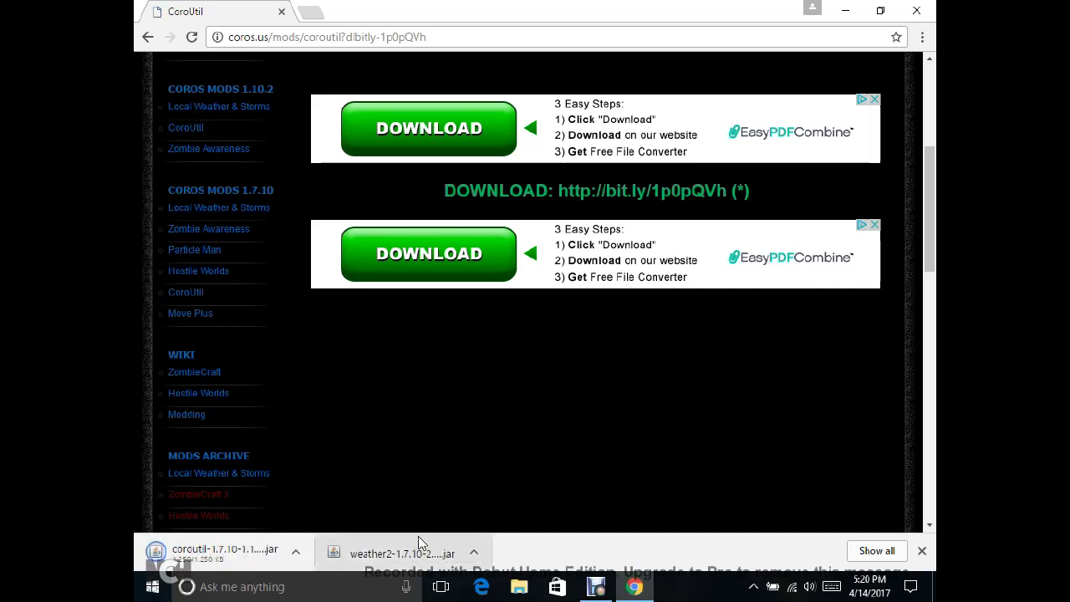
# - Return to the Local Weather & Storms page and download weather2 v2.3.2 for MC v1.6.4.zip
pyautogui.click(207, 113)
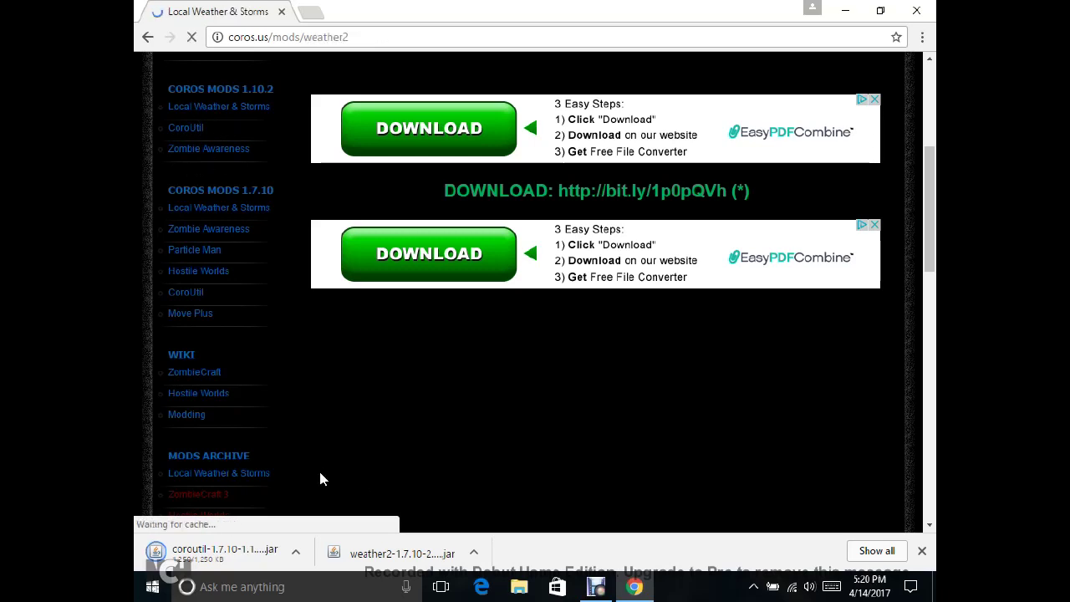
pyautogui.scroll(-5, 485, 444)
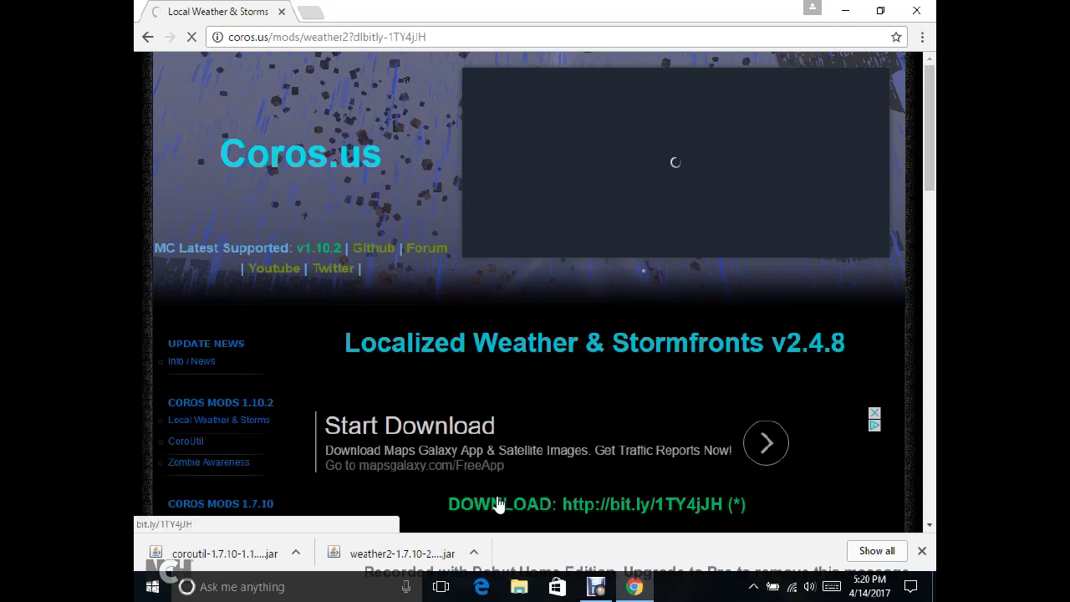
pyautogui.scroll(-2, 496, 495)
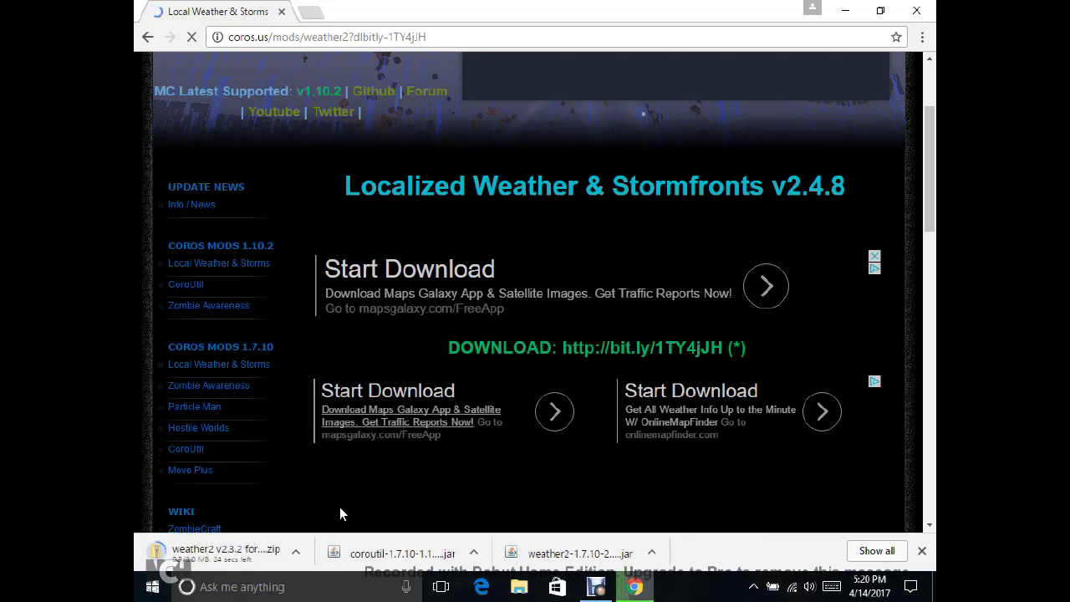
pyautogui.click(858, 9)
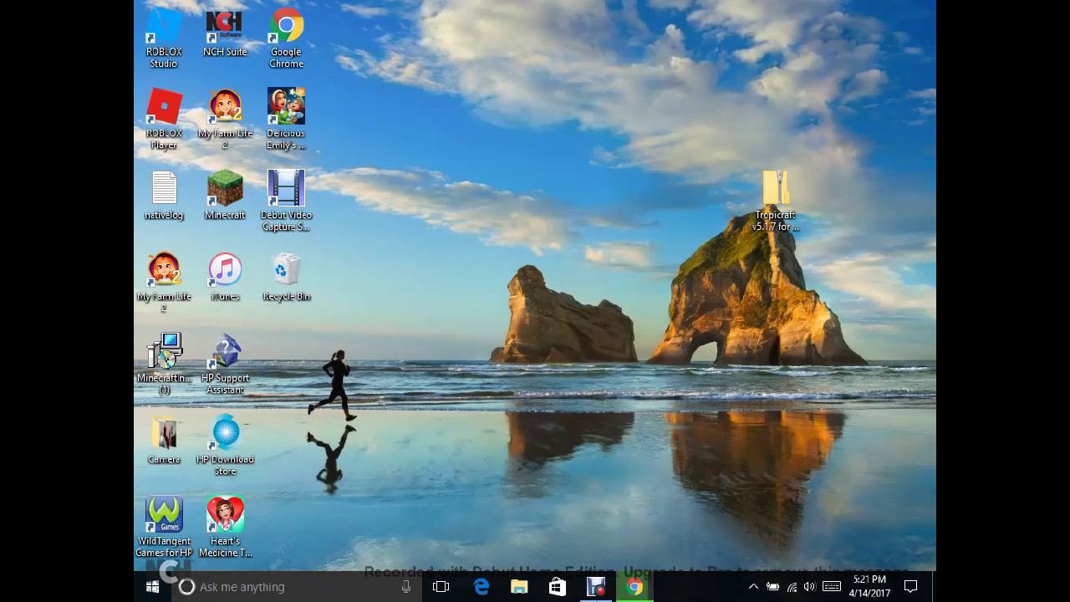
pyautogui.click(640, 576)
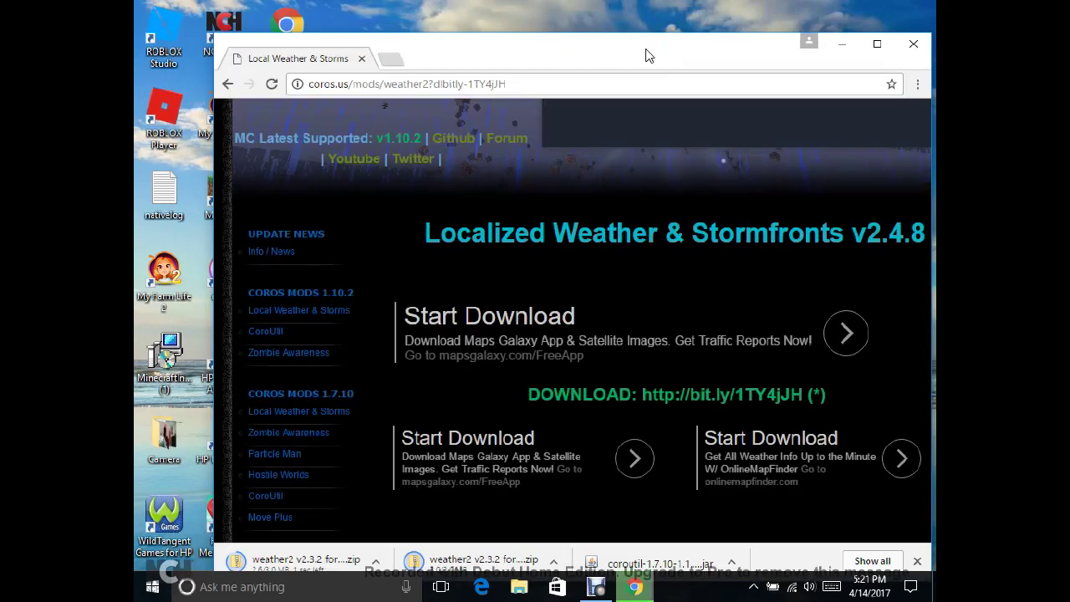
pyautogui.moveTo(646, 56); pyautogui.dragTo(640, 2)
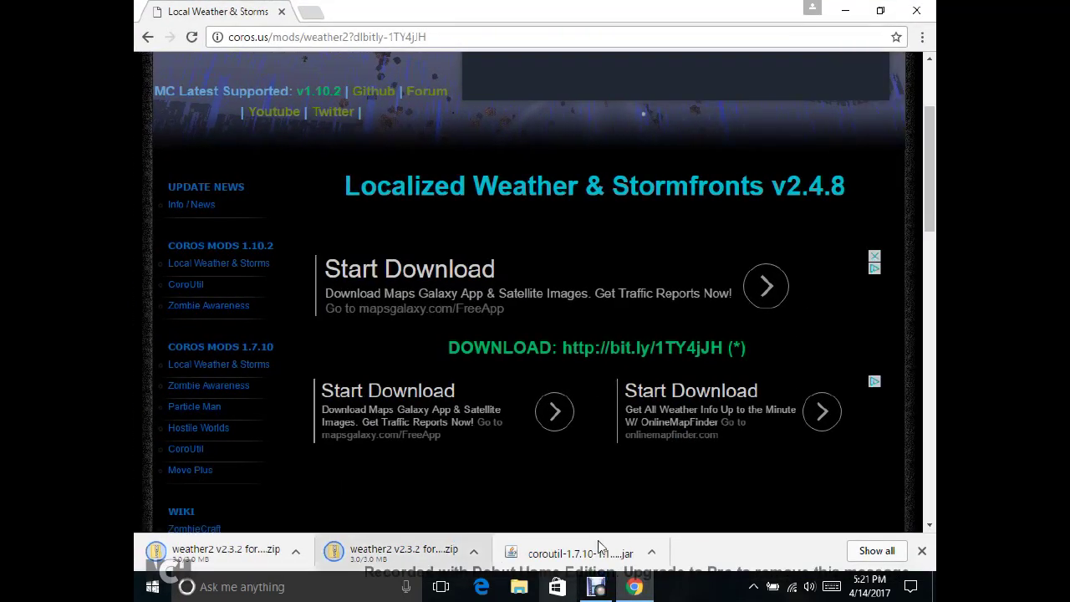
# - Open the browser's Downloads page in a new tab and restore the maximized window to its smaller size
pyautogui.click(313, 12)
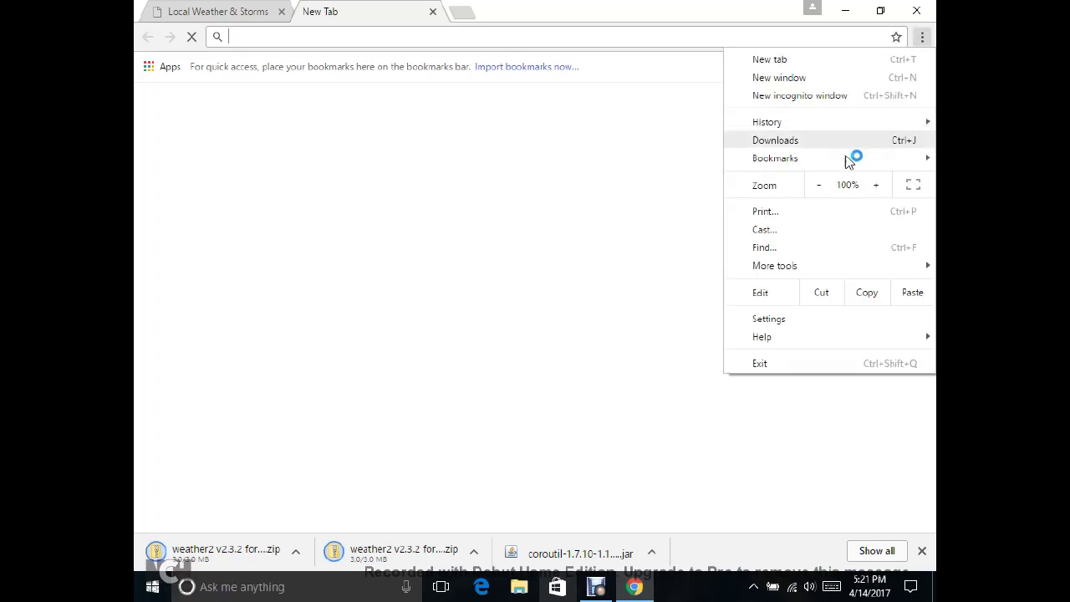
pyautogui.click(834, 138)
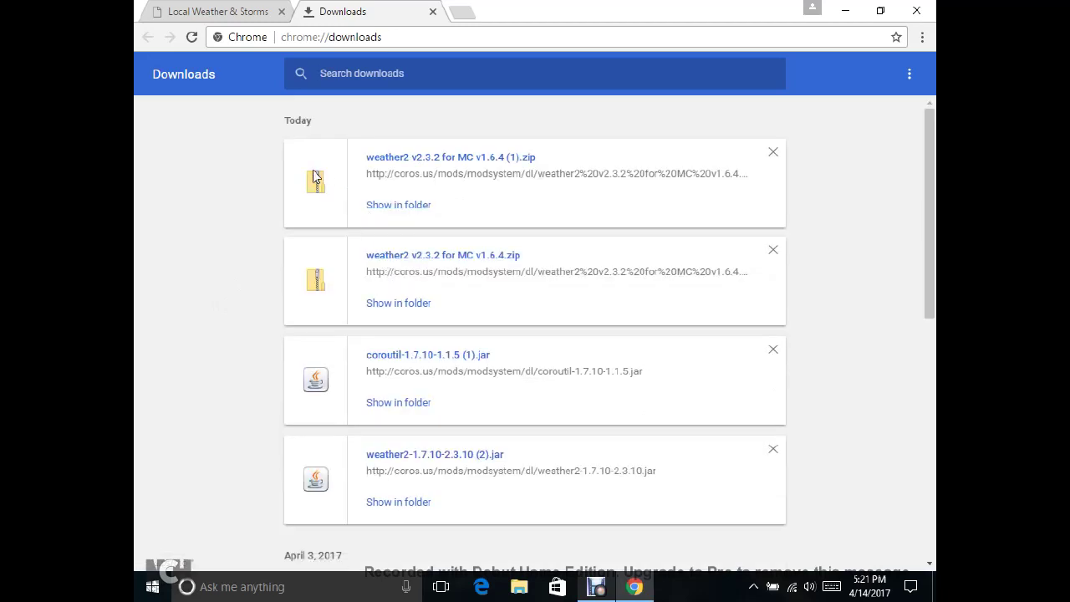
pyautogui.click(880, 11)
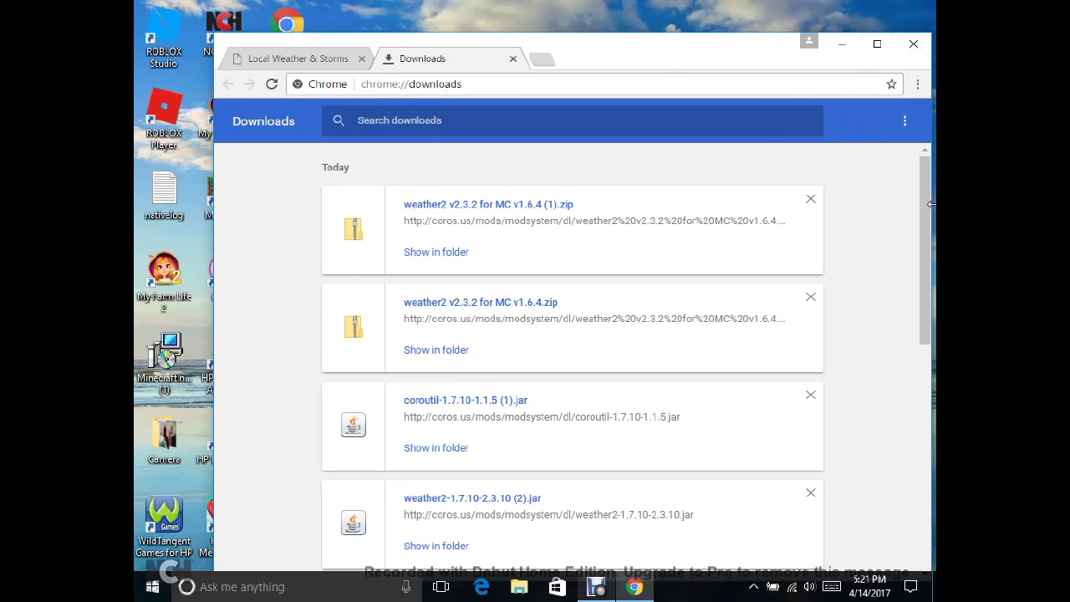
# - Narrow the browser window to expose the desktop and copy weather2 v2.3.2 for MC v1.6.4 (1).zip from the downloads list onto it
pyautogui.moveTo(927, 204); pyautogui.dragTo(722, 153)
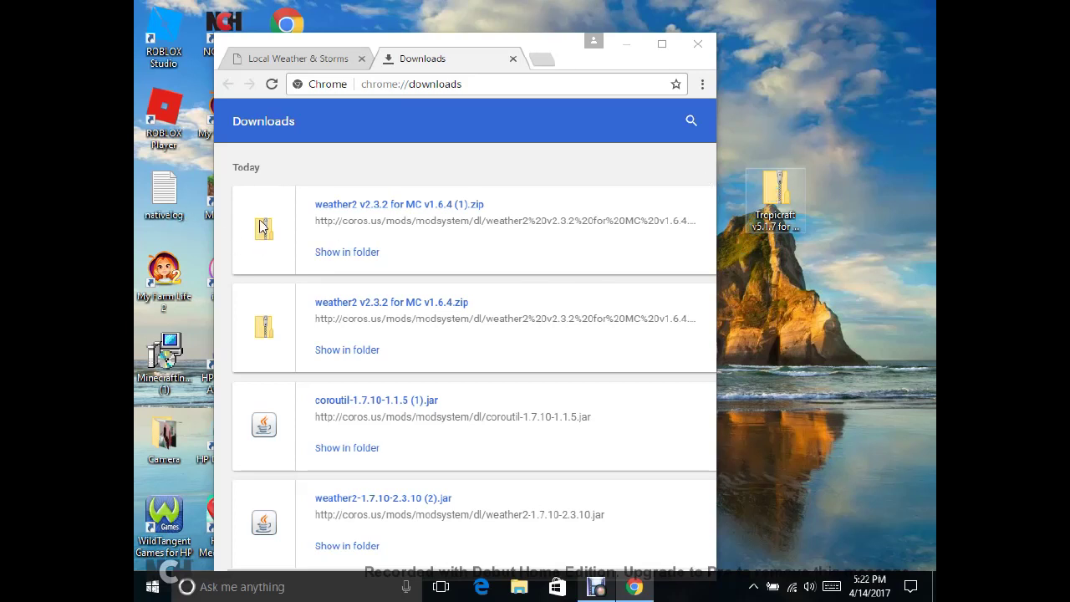
pyautogui.click(306, 213)
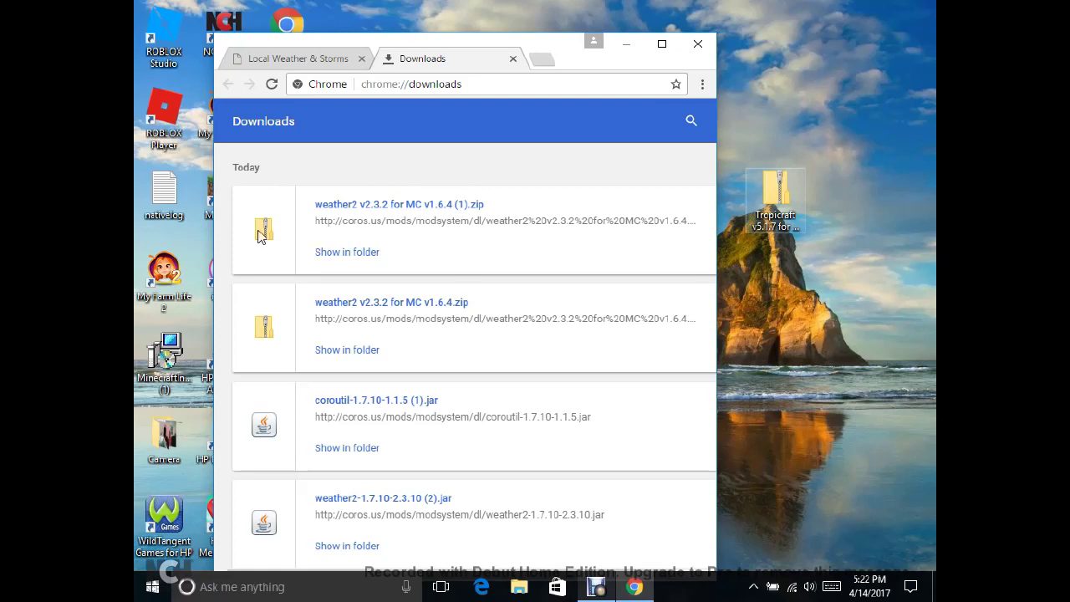
pyautogui.doubleClick(772, 203)
pyautogui.click(626, 44)
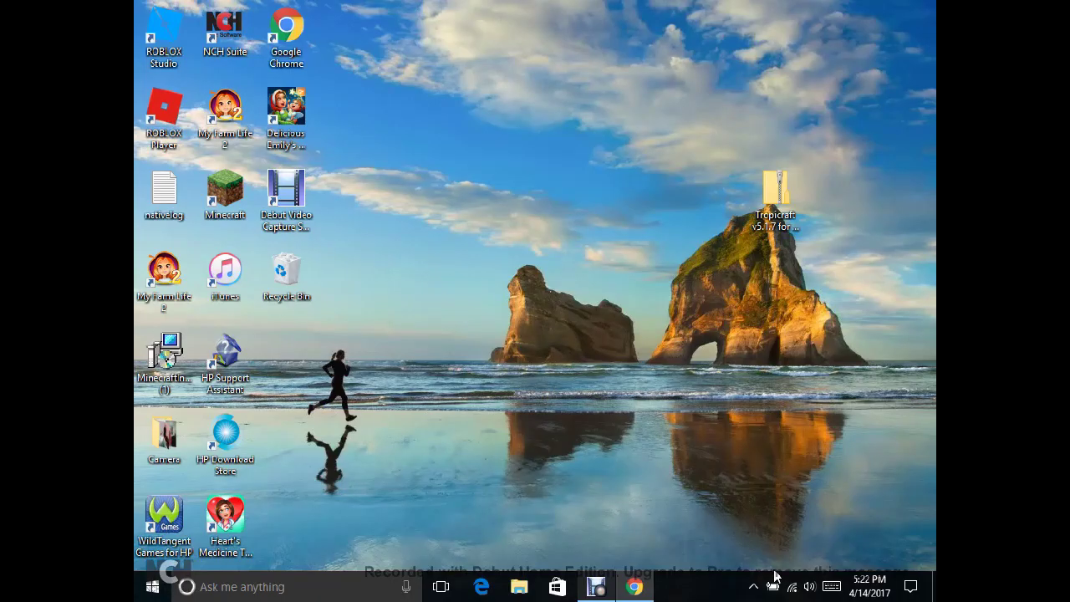
pyautogui.click(635, 586)
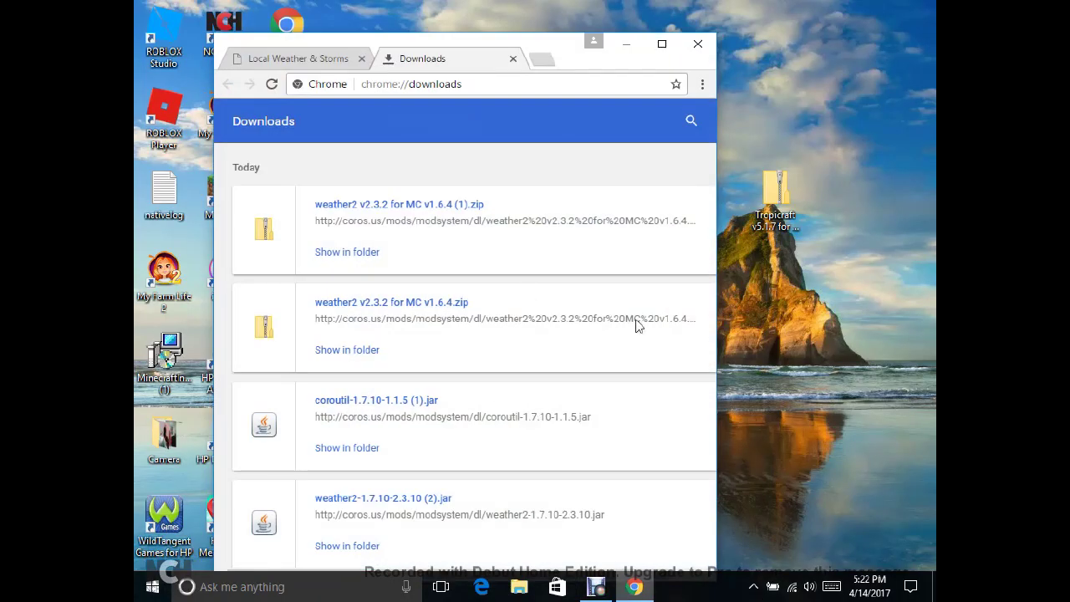
pyautogui.moveTo(285, 230)
pyautogui.mouseDown()
pyautogui.moveTo(691, 273)
pyautogui.moveTo(870, 326)
pyautogui.moveTo(853, 319)
pyautogui.moveTo(808, 203)
pyautogui.moveTo(800, 302)
pyautogui.moveTo(540, 248)
pyautogui.moveTo(261, 226)
pyautogui.moveTo(265, 235)
pyautogui.mouseUp()
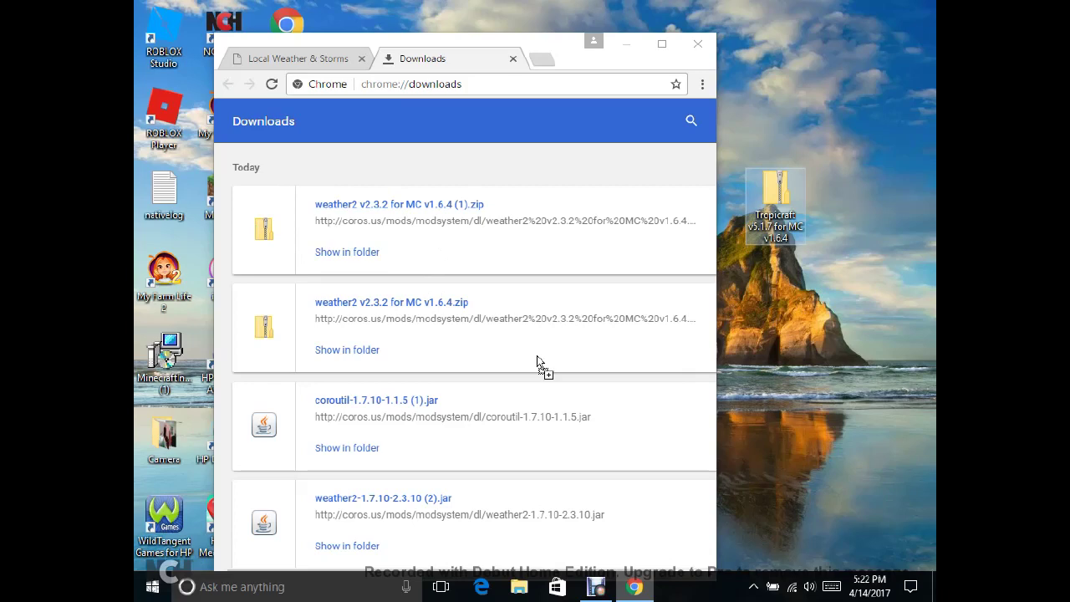
pyautogui.moveTo(427, 354); pyautogui.dragTo(549, 474)
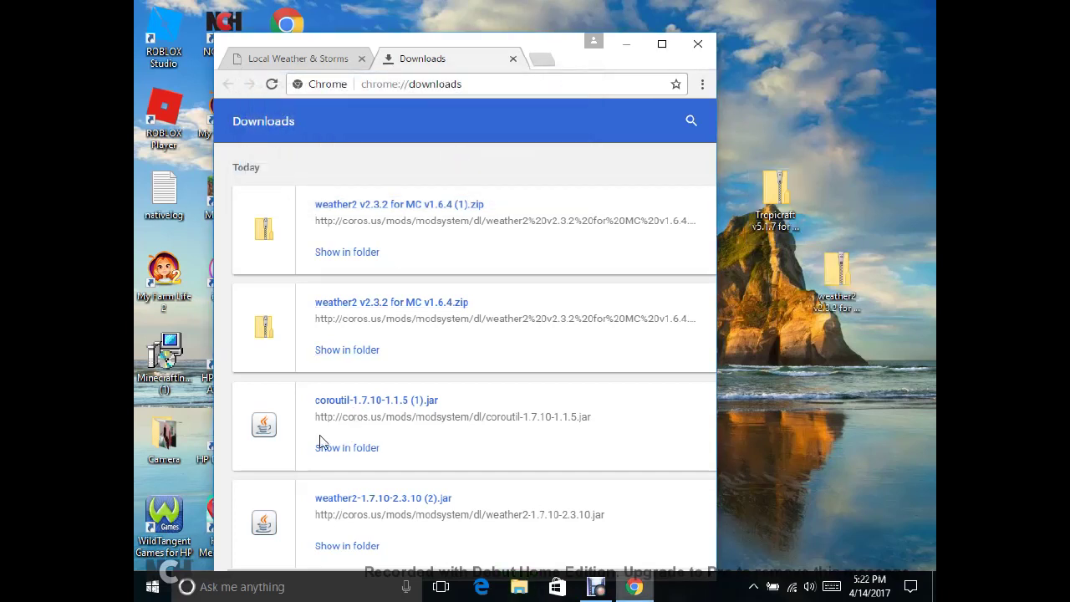
# - Copy coroutil-1.7.10-1.1.5 (1).jar and weather2-1.7.10-2.3.10 (2).jar from the downloads list to the desktop, and clear the windows covering it
pyautogui.moveTo(264, 427); pyautogui.dragTo(863, 443)
pyautogui.moveTo(264, 523); pyautogui.dragTo(306, 463)
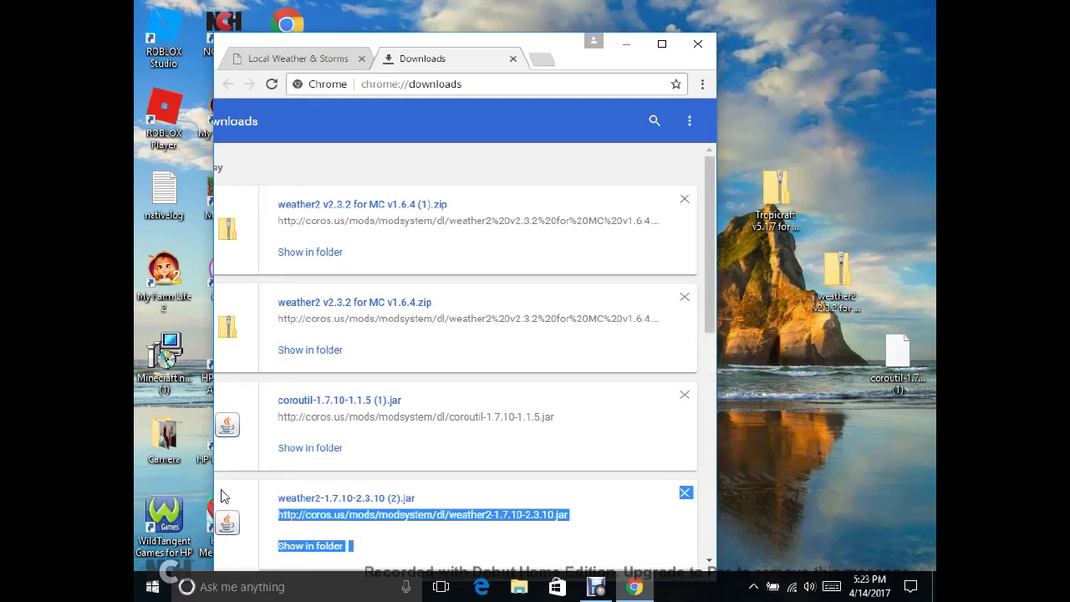
pyautogui.moveTo(227, 522); pyautogui.dragTo(776, 371)
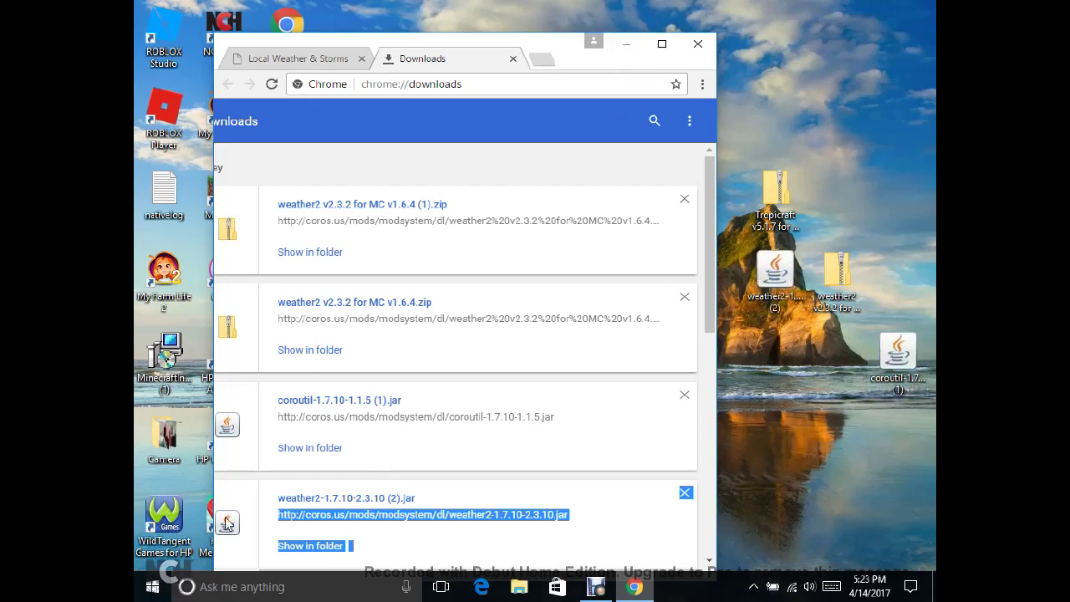
pyautogui.moveTo(229, 533)
pyautogui.mouseDown()
pyautogui.moveTo(753, 521)
pyautogui.moveTo(791, 405)
pyautogui.moveTo(477, 411)
pyautogui.moveTo(251, 566)
pyautogui.moveTo(308, 283)
pyautogui.mouseUp()
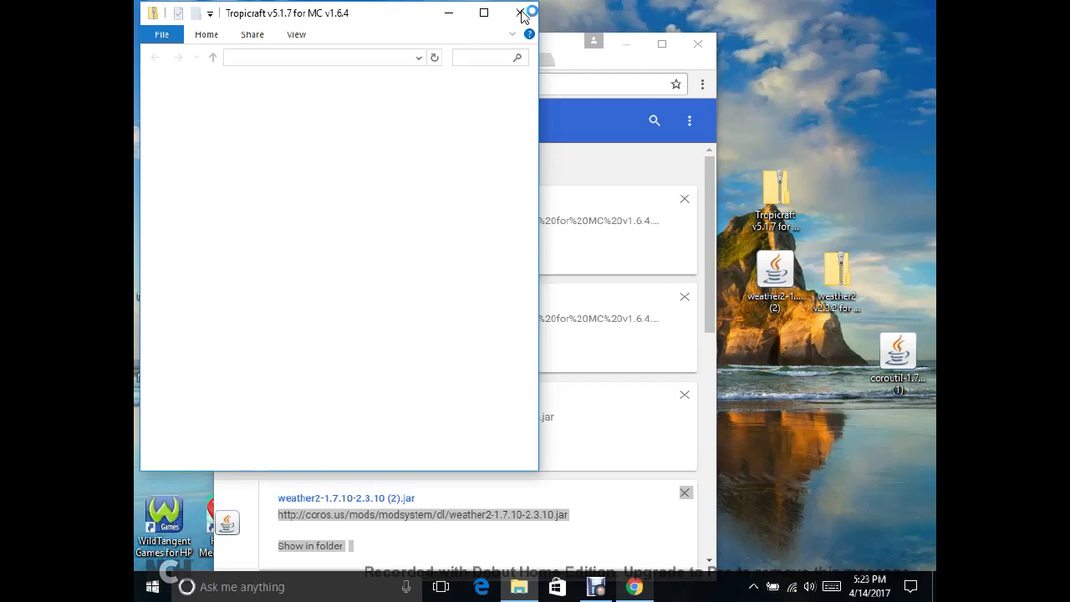
pyautogui.click(520, 13)
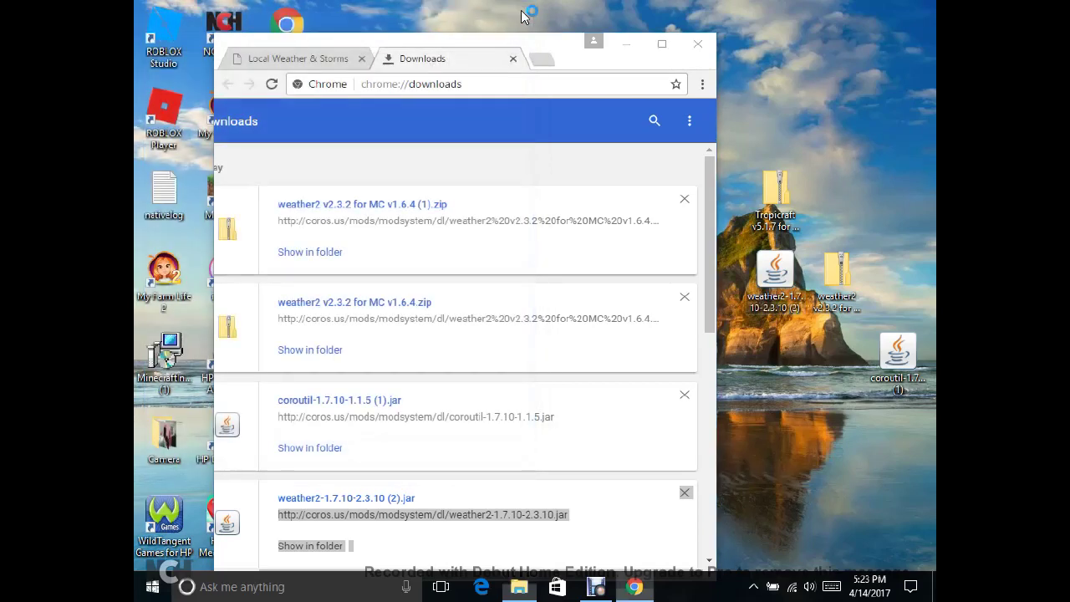
pyautogui.click(626, 45)
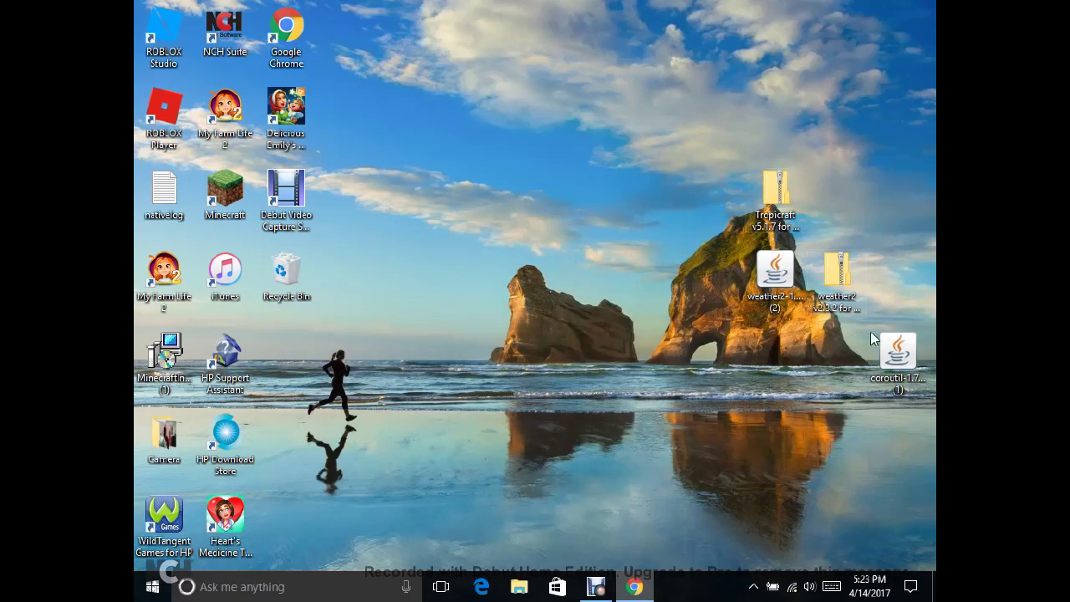
# - Open the weather2 v2.3.2 zip on the desktop and go into the mods folder inside its "put folder contents in .minecraft" folder
pyautogui.doubleClick(838, 272)
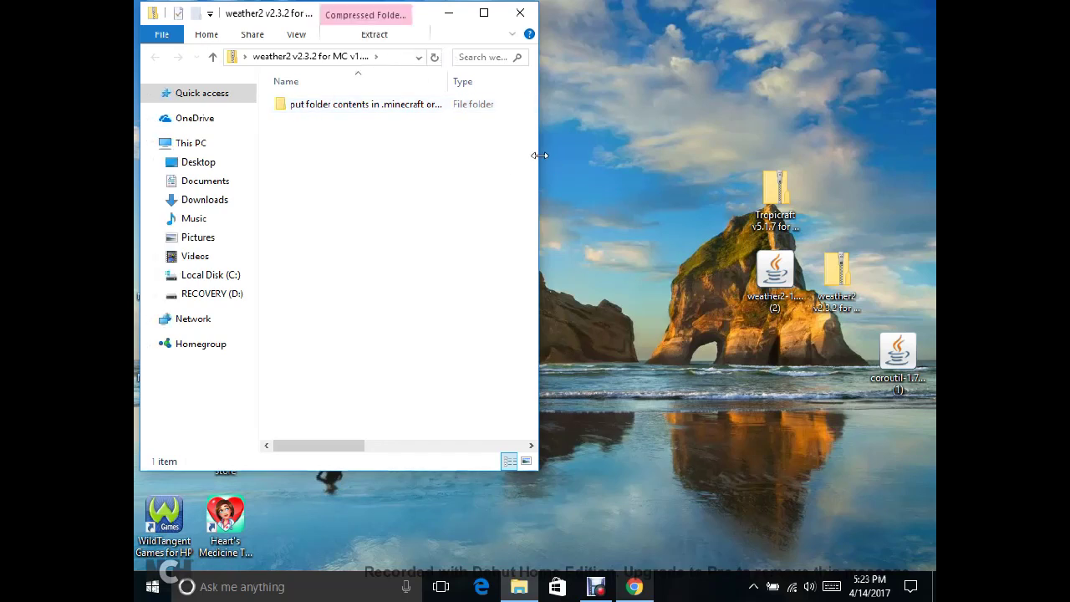
pyautogui.moveTo(538, 156); pyautogui.dragTo(615, 155)
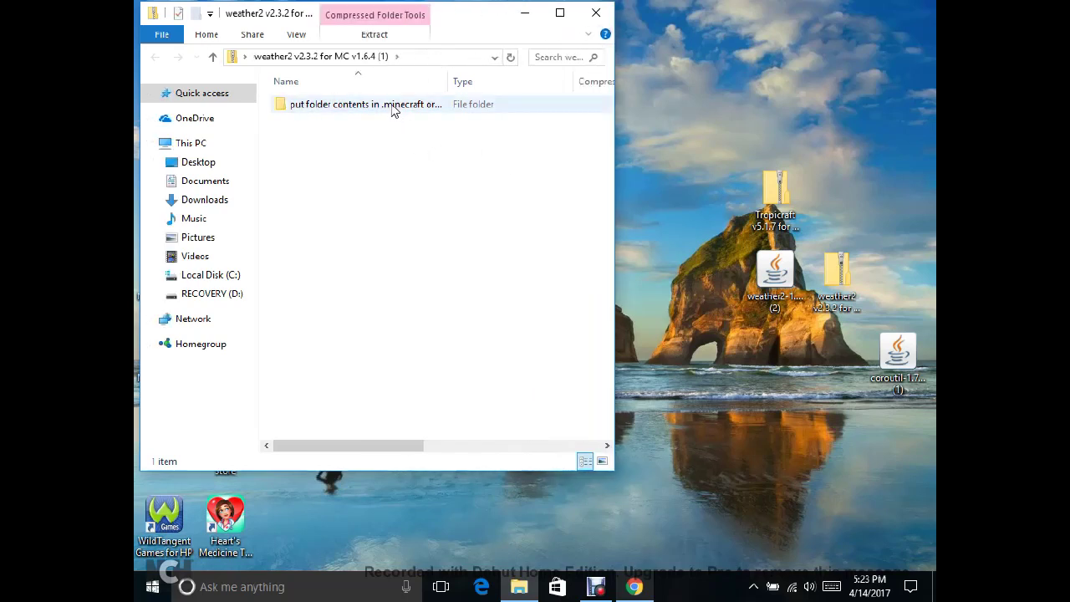
pyautogui.click(359, 109)
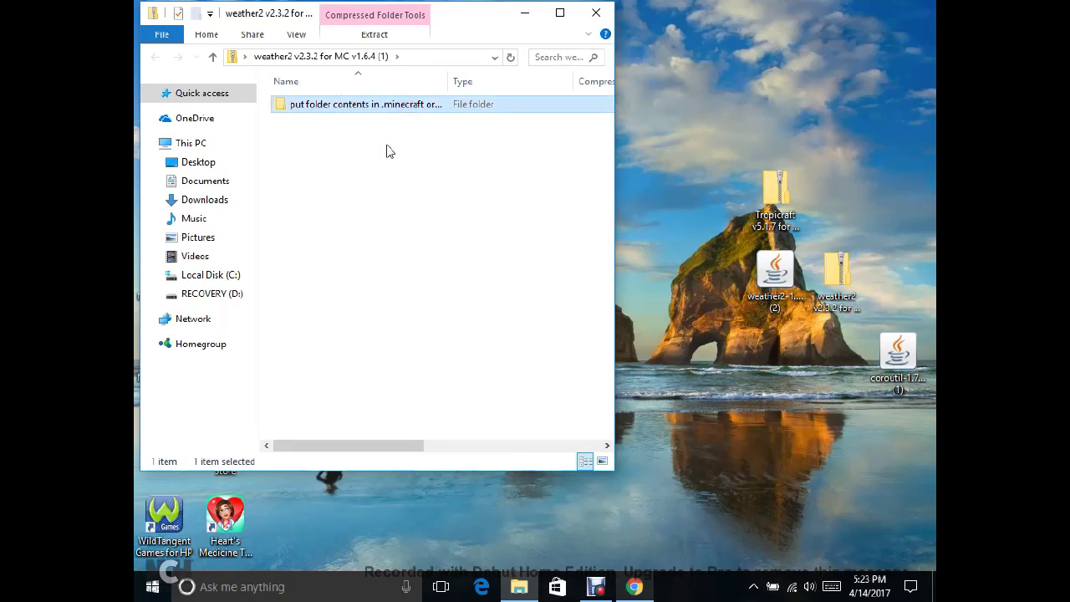
pyautogui.press('Return')
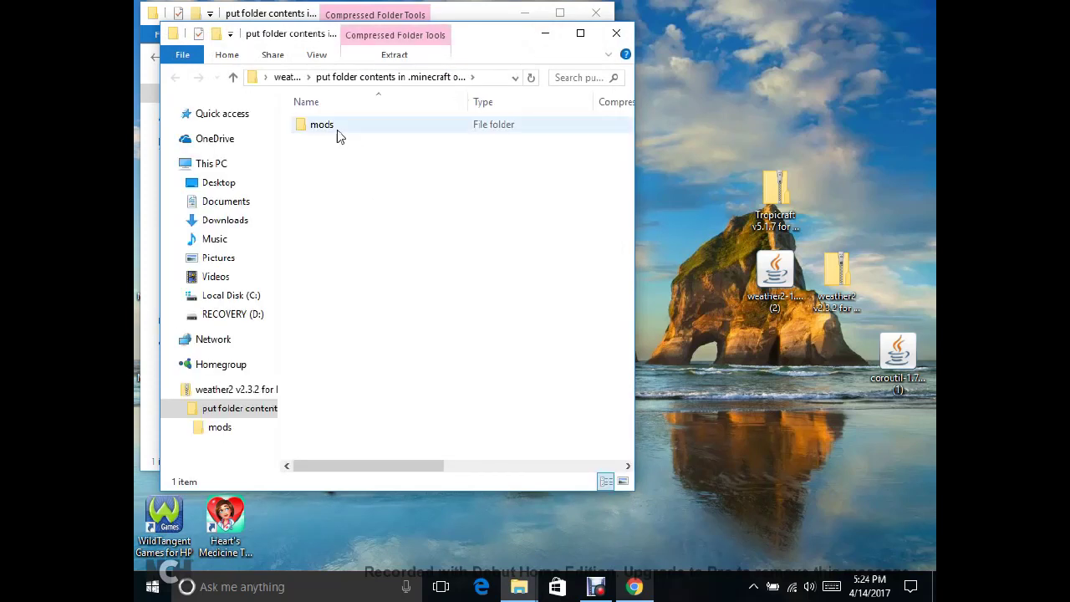
pyautogui.press('Down')
pyautogui.press('Return')
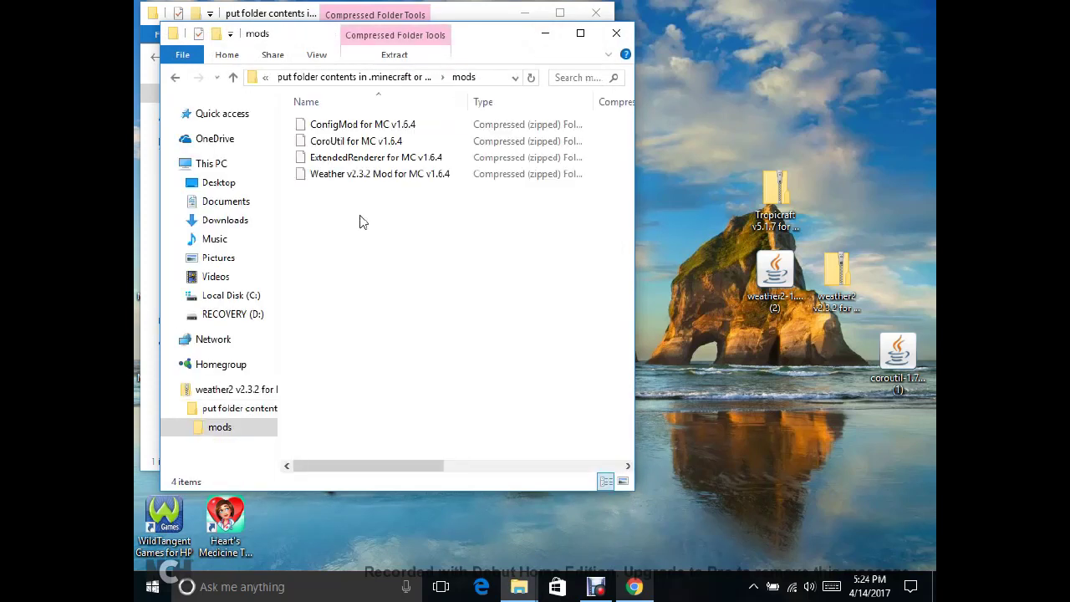
# - Copy the ConfigMod, CoroUtil, ExtendedRenderer and Weather v2.3.2 Mod zips for MC v1.6.4 from the mods folder to the desktop
pyautogui.moveTo(342, 196); pyautogui.dragTo(726, 112)
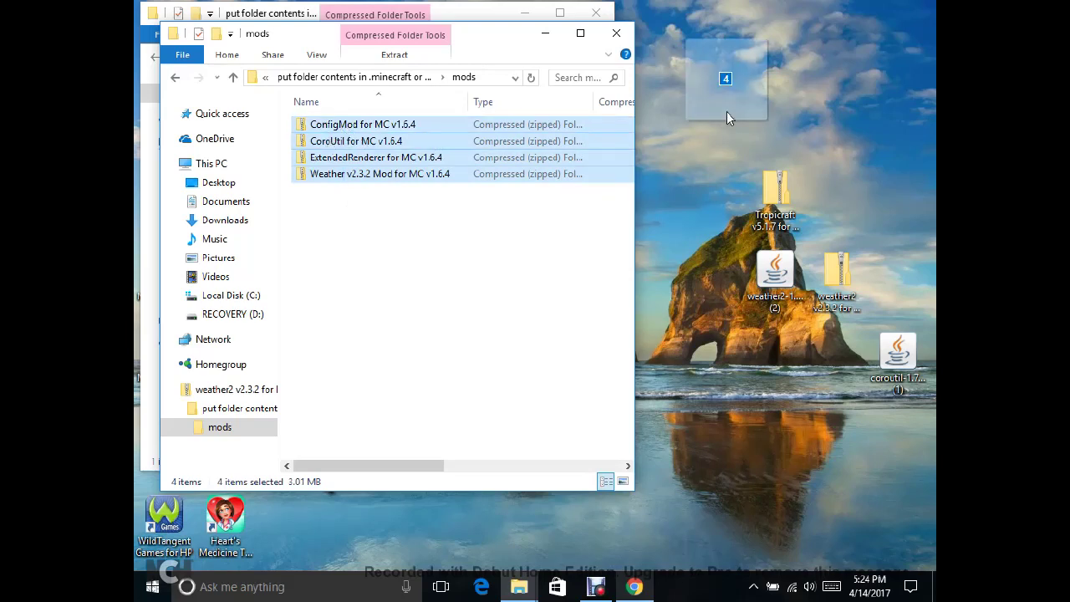
pyautogui.moveTo(549, 105); pyautogui.dragTo(545, 41)
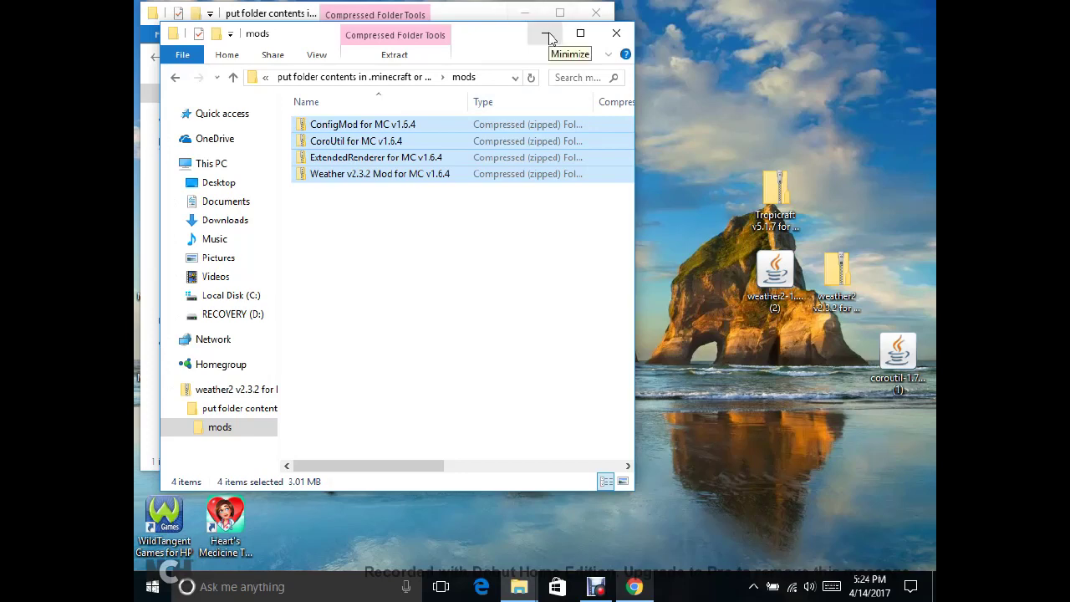
pyautogui.click(547, 34)
pyautogui.click(524, 12)
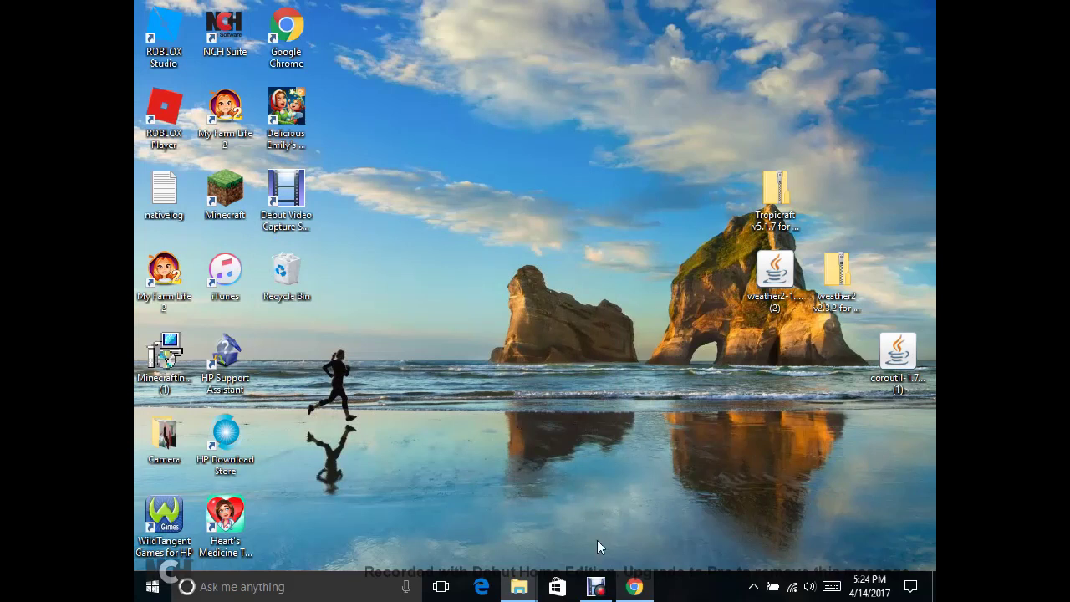
pyautogui.moveTo(518, 587)
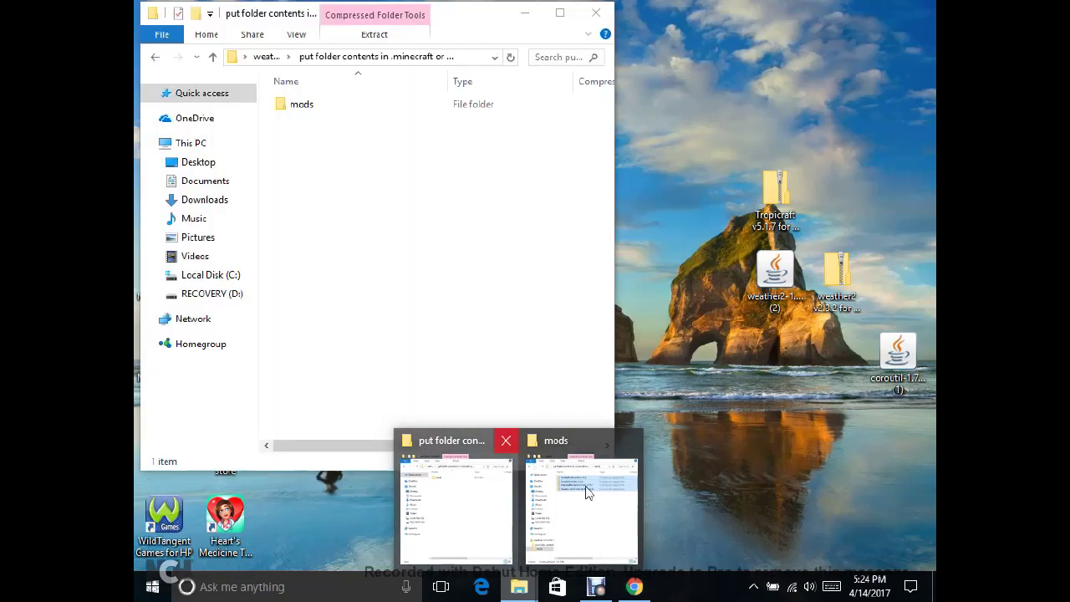
pyautogui.click(586, 492)
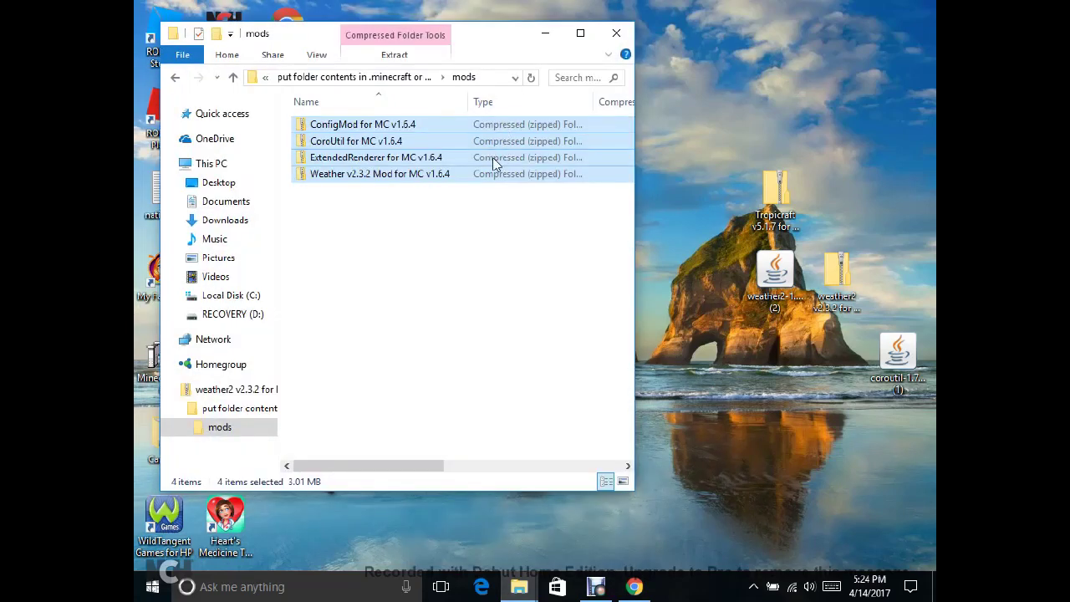
pyautogui.moveTo(494, 158); pyautogui.dragTo(700, 114)
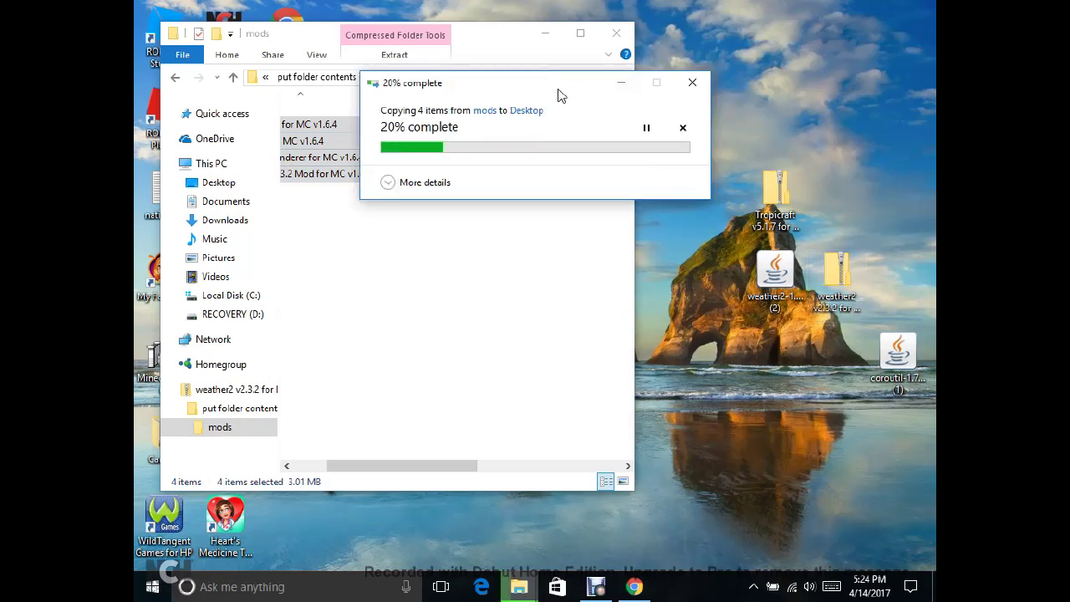
pyautogui.moveTo(580, 93); pyautogui.dragTo(666, 95)
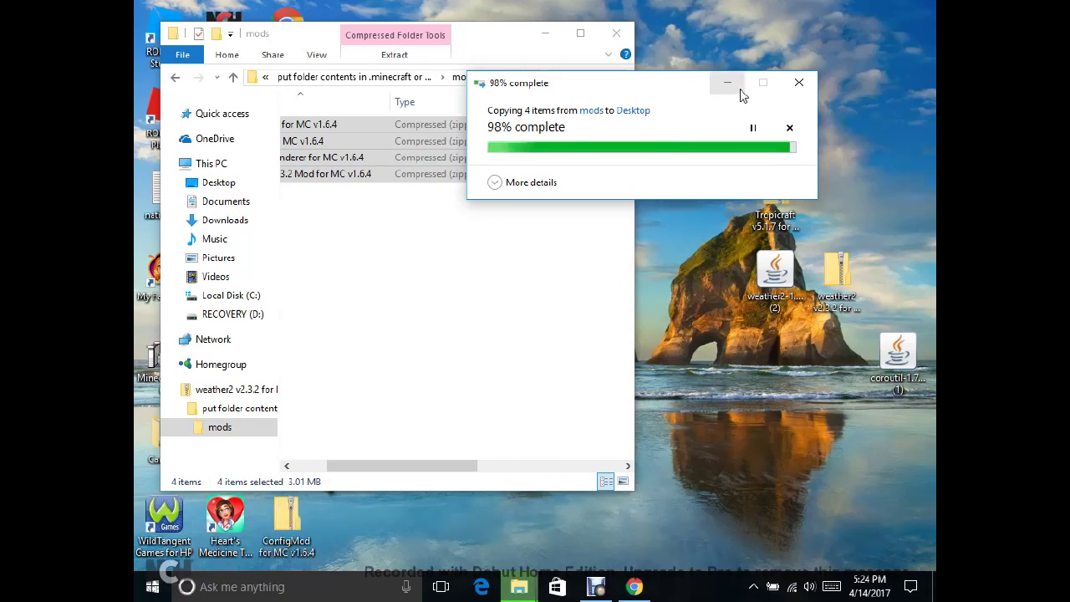
pyautogui.click(544, 39)
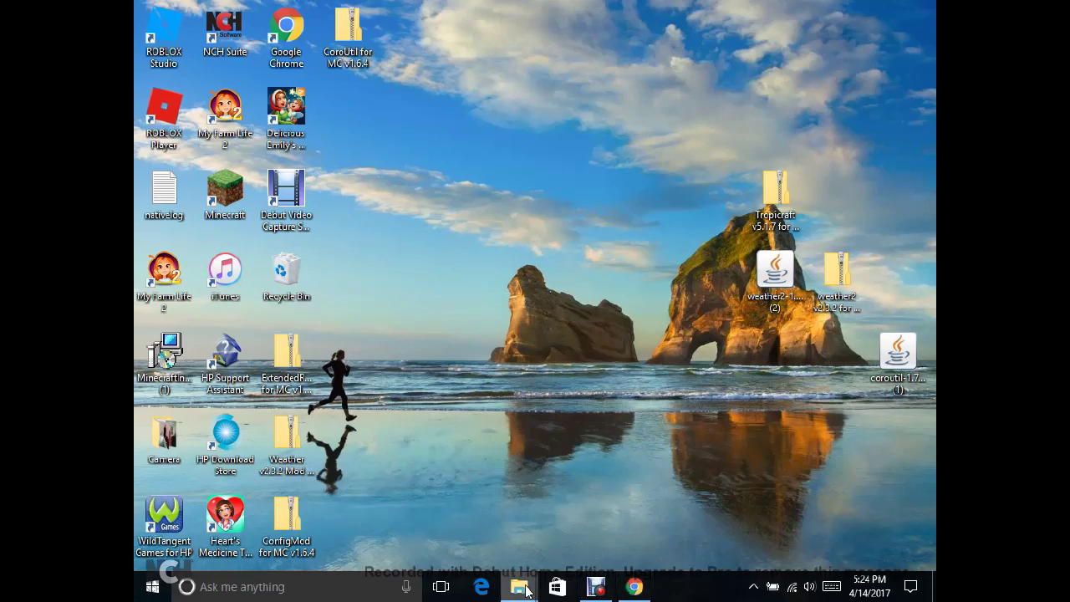
# - Bring back the mods folder window, move it off the copied desktop files and close it
pyautogui.moveTo(519, 586)
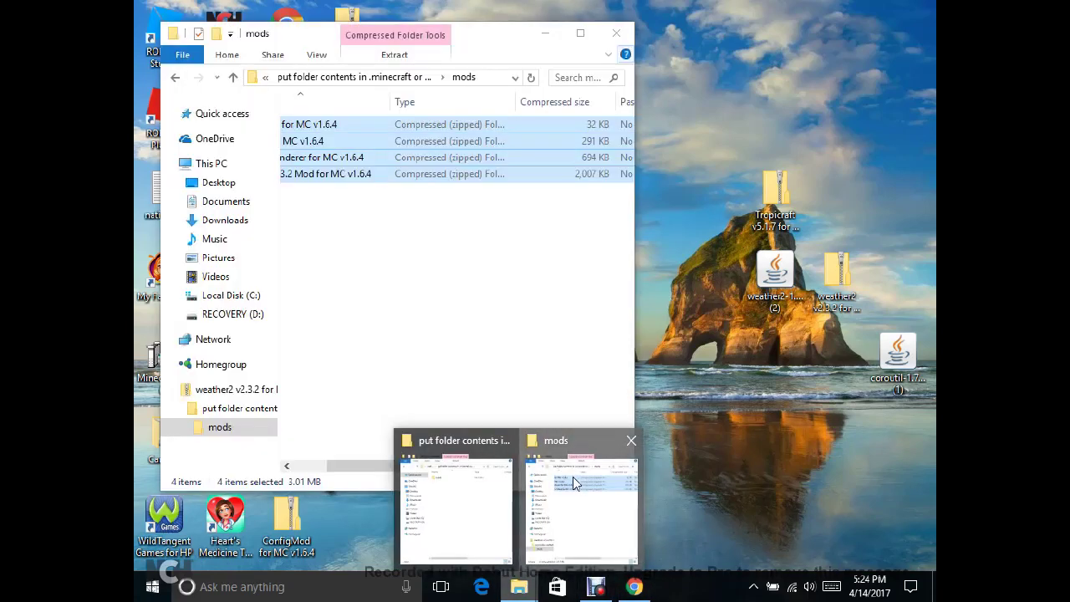
pyautogui.click(575, 484)
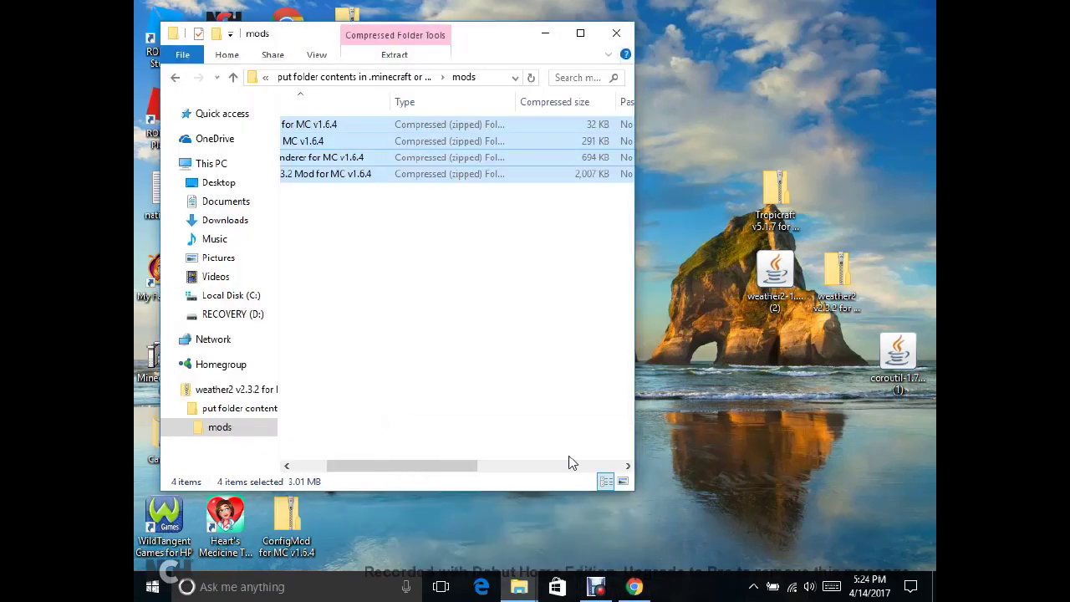
pyautogui.moveTo(496, 39); pyautogui.dragTo(768, 42)
pyautogui.click(888, 37)
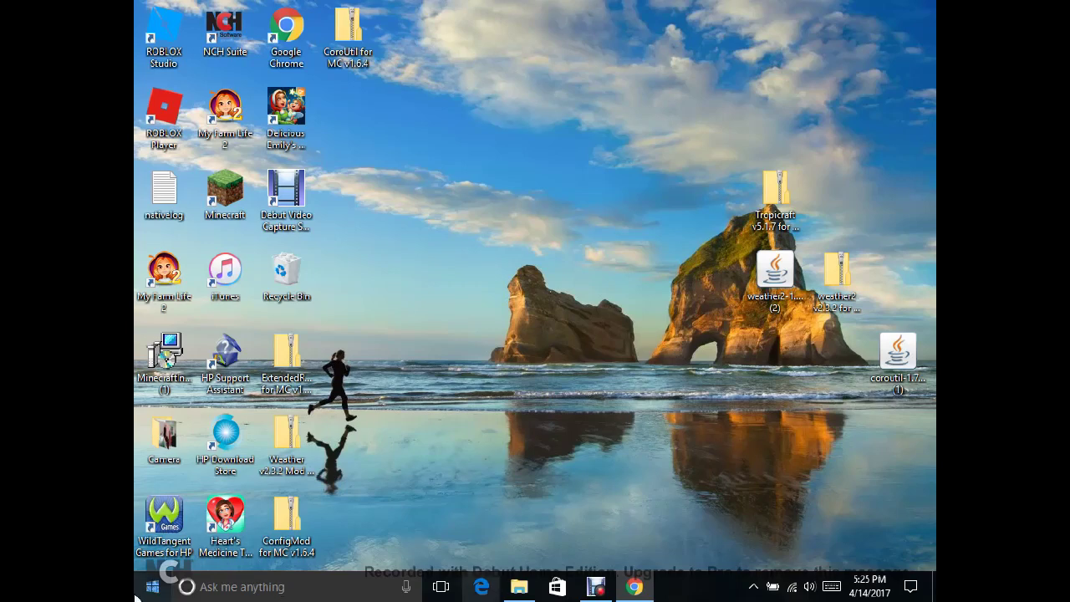
pyautogui.click(152, 587)
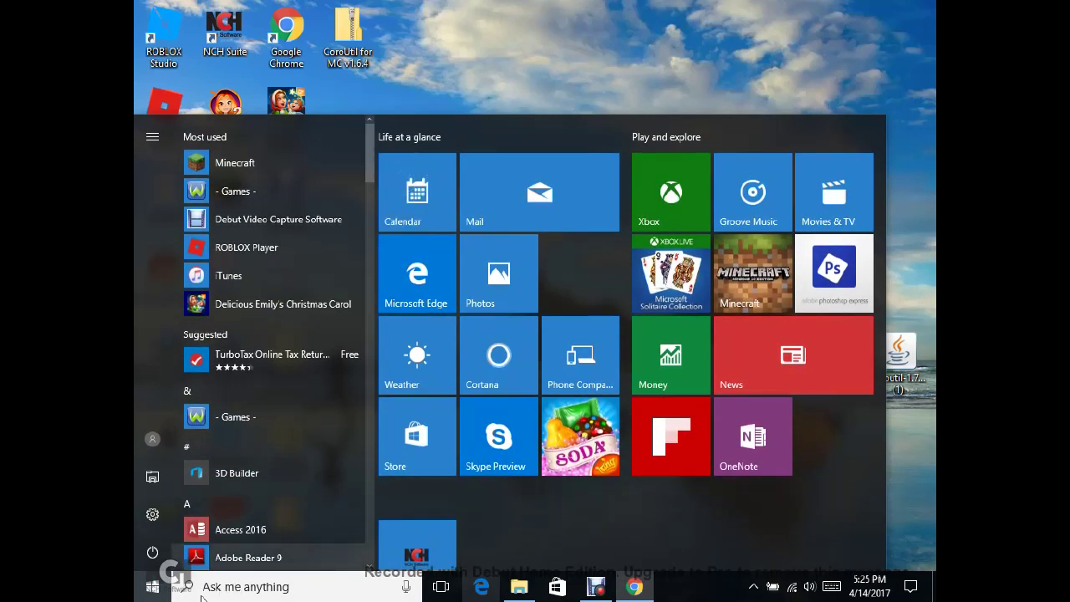
pyautogui.click(258, 526)
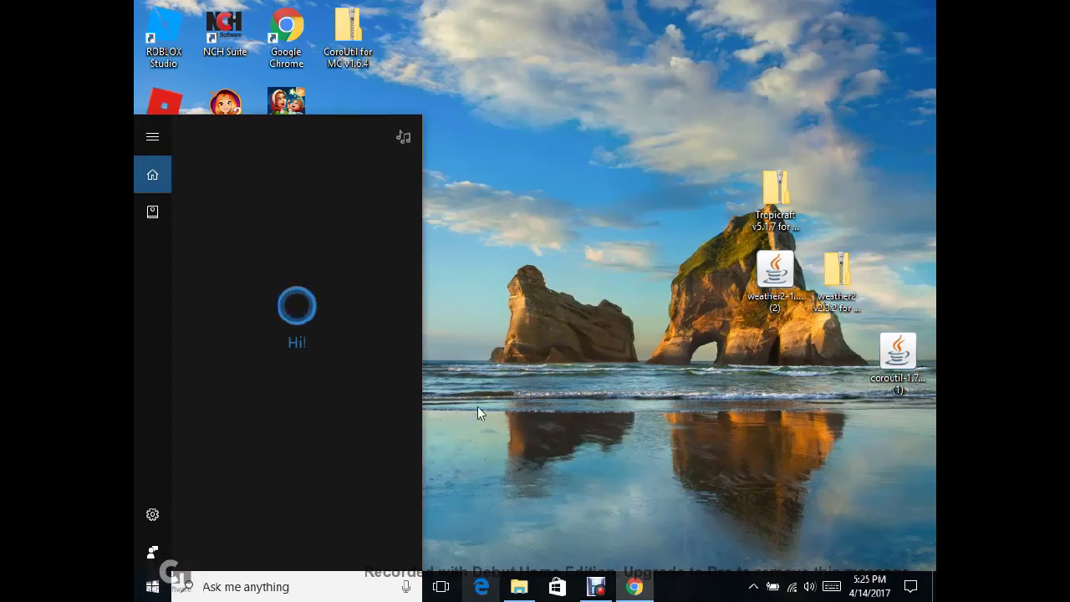
pyautogui.click(509, 377)
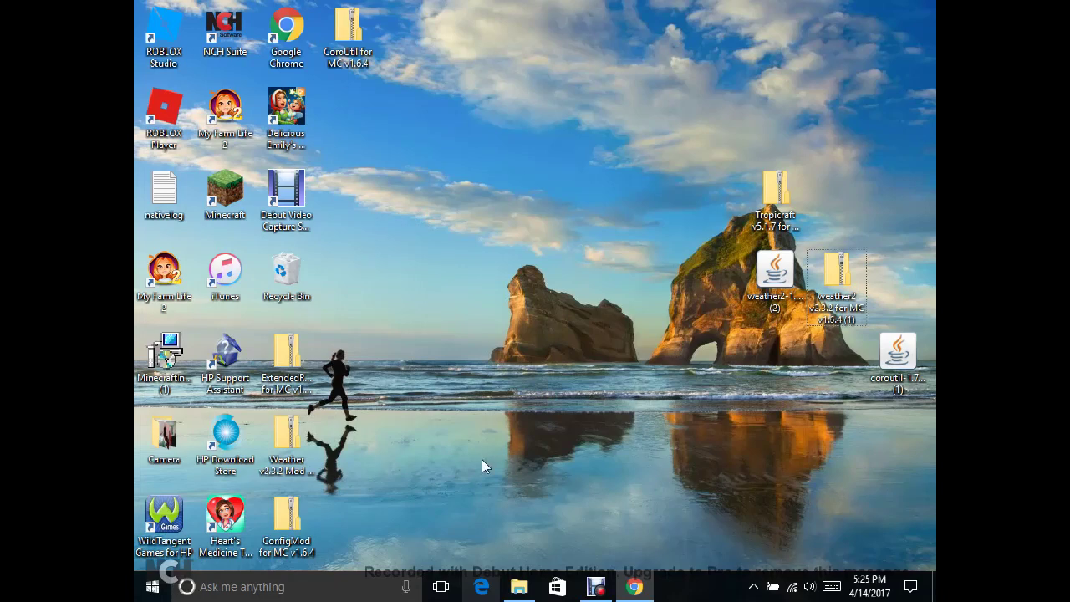
# - Run %appdata% to open the Roaming application data folder
pyautogui.press('super+r')
pyautogui.press('super')
pyautogui.click(513, 11)
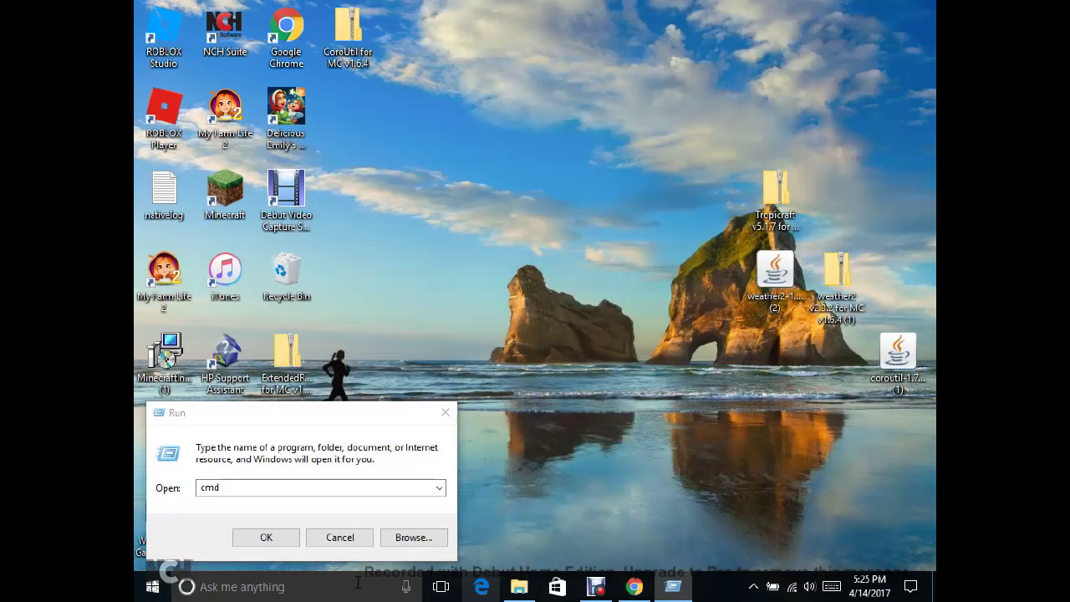
pyautogui.click(252, 488)
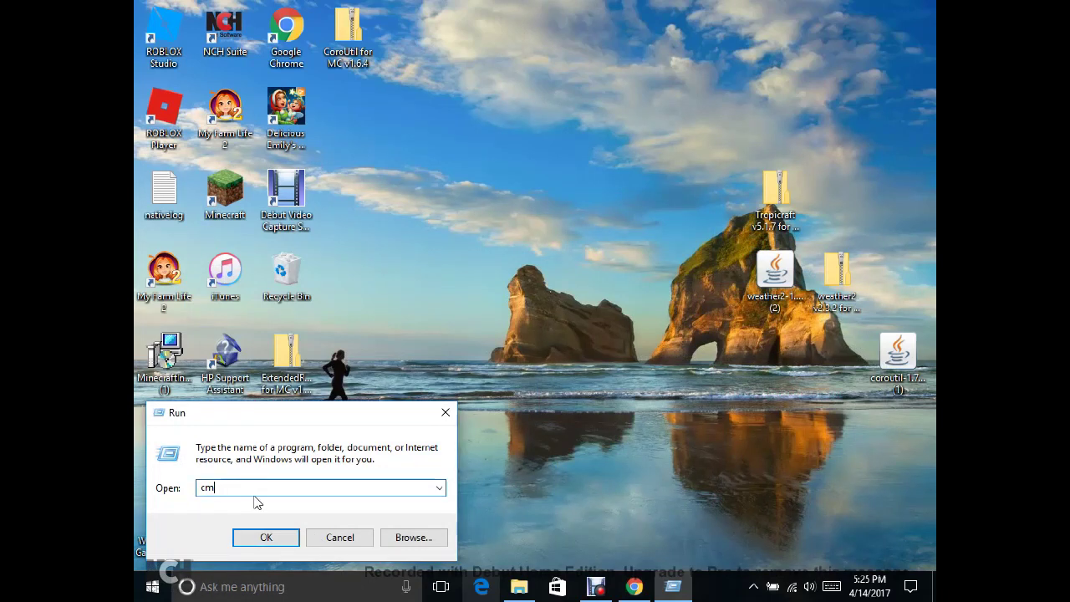
pyautogui.press('BackSpace')
pyautogui.press('BackSpace')
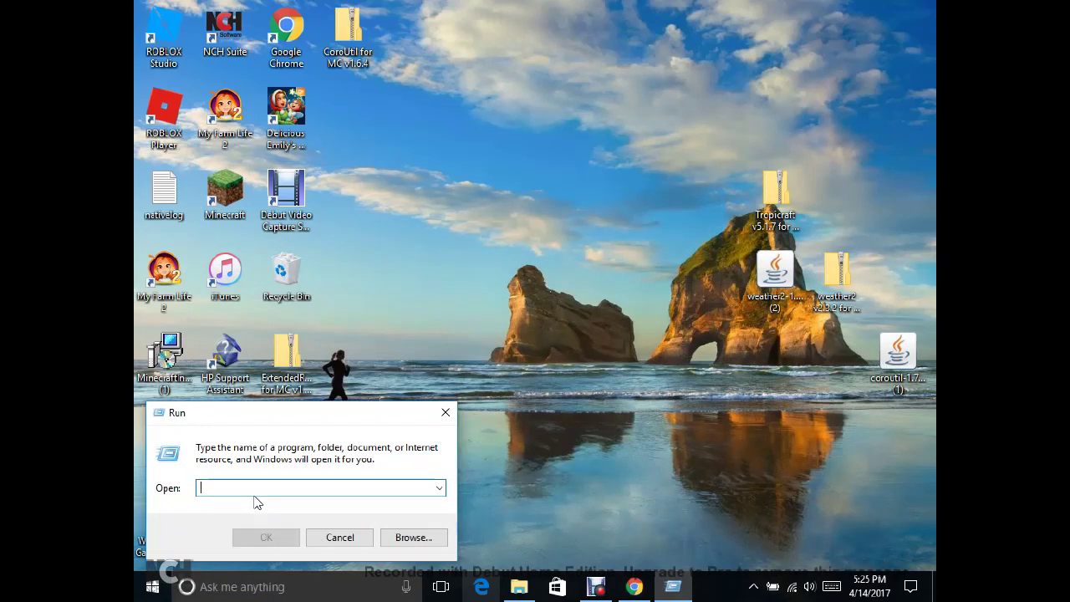
pyautogui.write('%appdata')
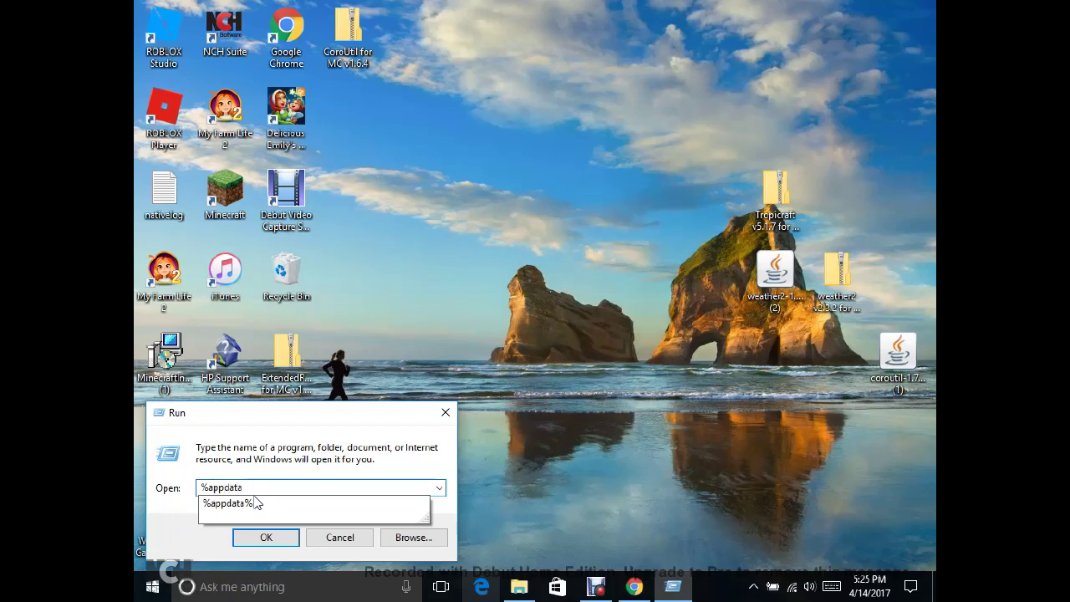
pyautogui.click(256, 503)
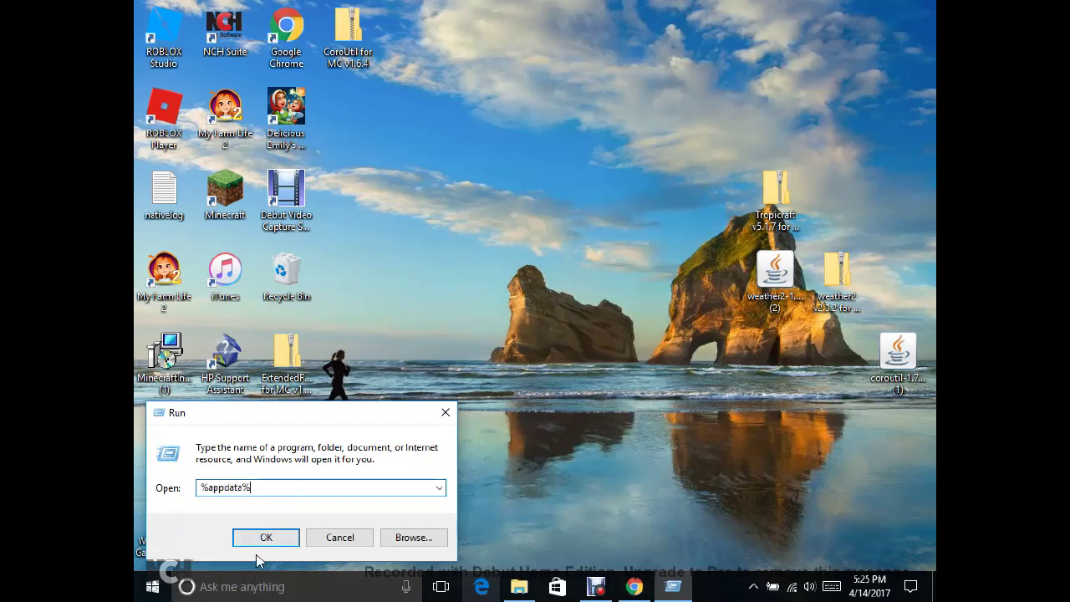
pyautogui.click(259, 537)
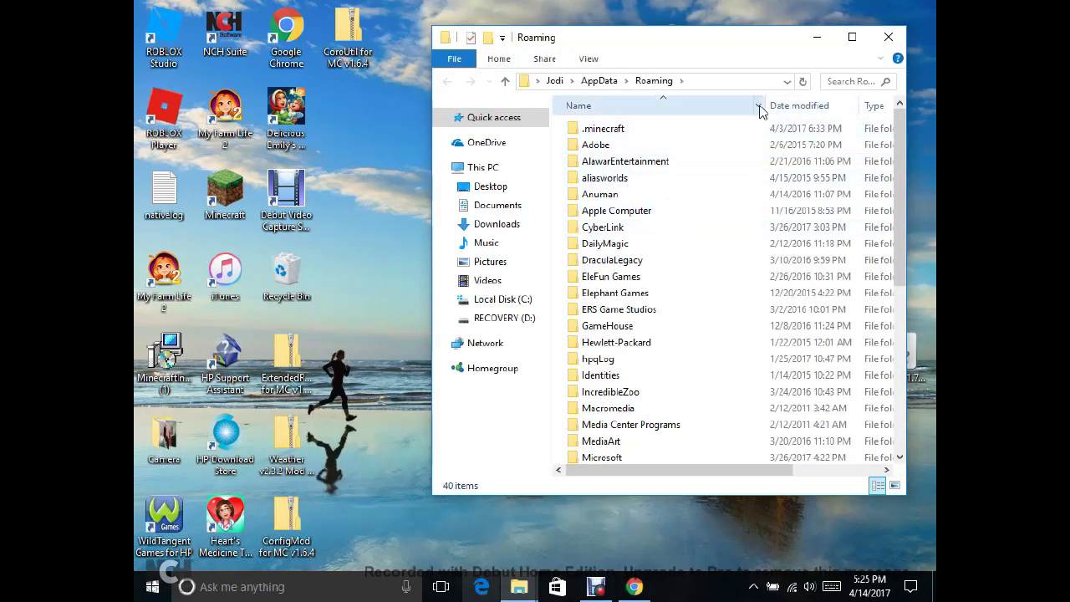
# - Enlarge the Roaming folder window and go into the .minecraft folder
pyautogui.moveTo(431, 215); pyautogui.dragTo(268, 216)
pyautogui.click(470, 134)
pyautogui.doubleClick(469, 134)
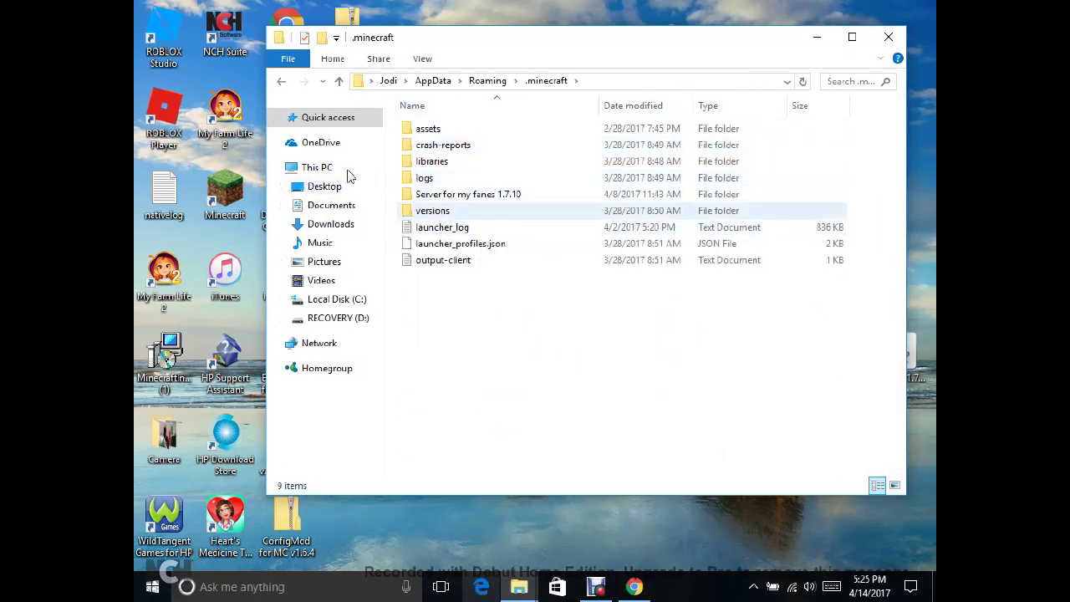
pyautogui.click(282, 81)
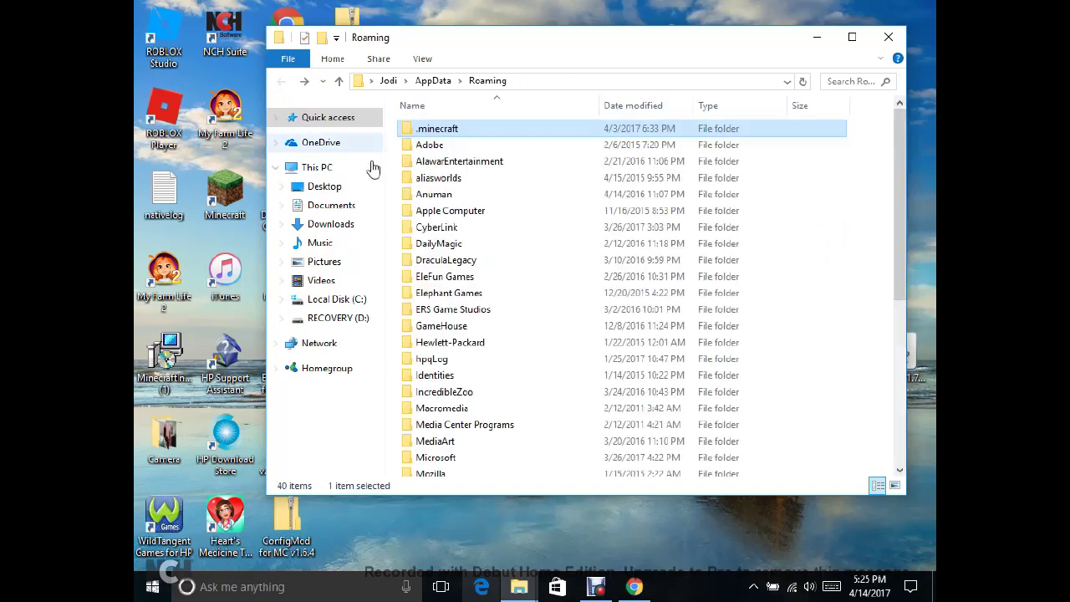
pyautogui.doubleClick(443, 132)
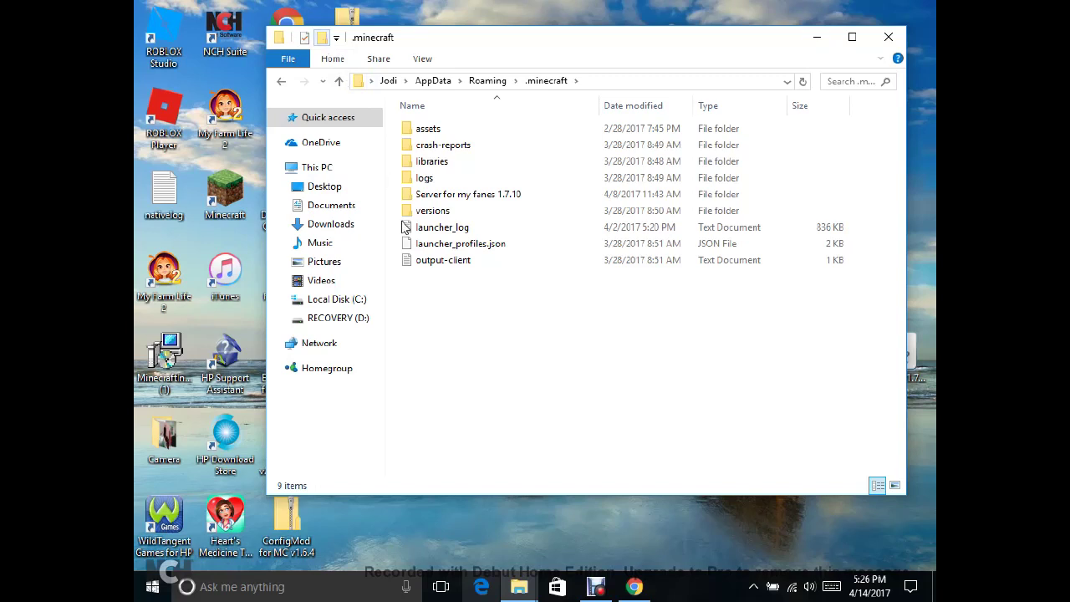
# - Create a new folder called mods inside .minecraft and open it
pyautogui.hotkey('ctrl', 'shift', 'n')
pyautogui.press('BackSpace')
pyautogui.write('mods')
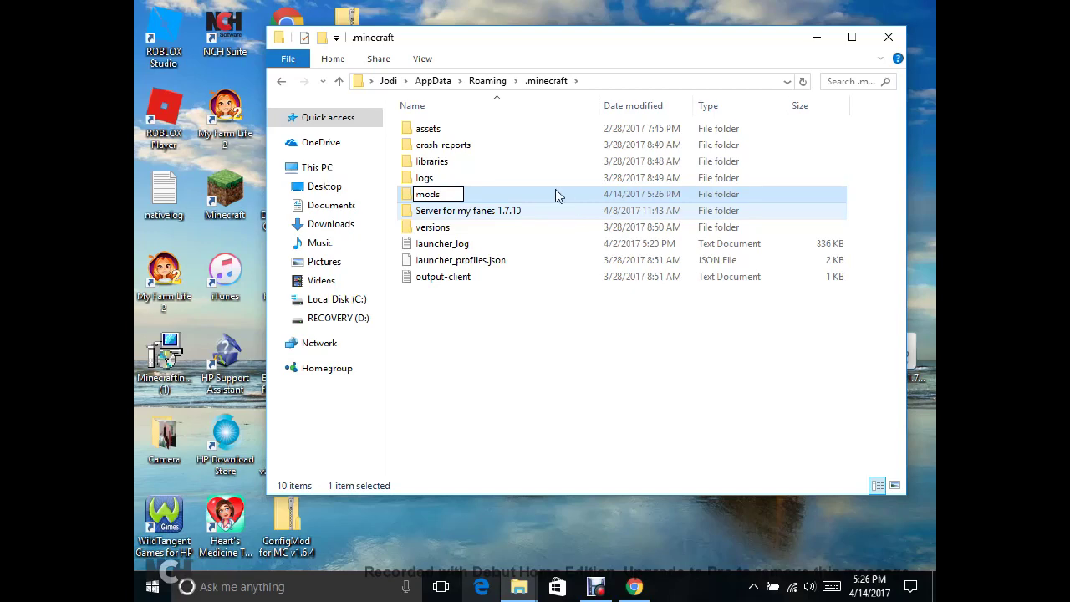
pyautogui.press('Return')
pyautogui.press('Return')
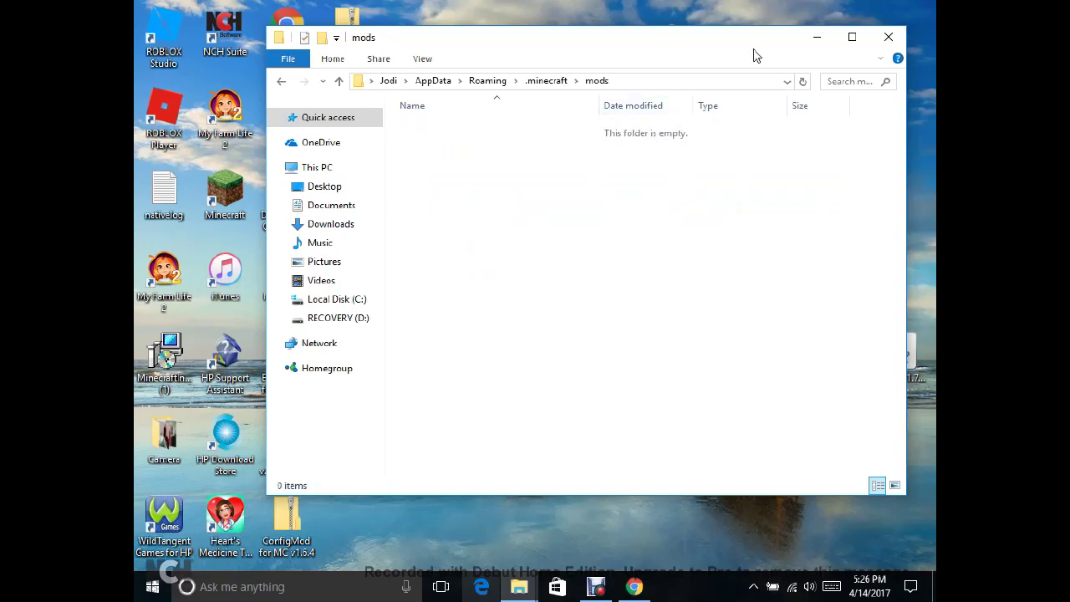
# - Shift the mods folder window aside and place the weather2 jar beside the Tropicraft zip on the desktop, keeping the folder open
pyautogui.moveTo(753, 49); pyautogui.dragTo(589, 58)
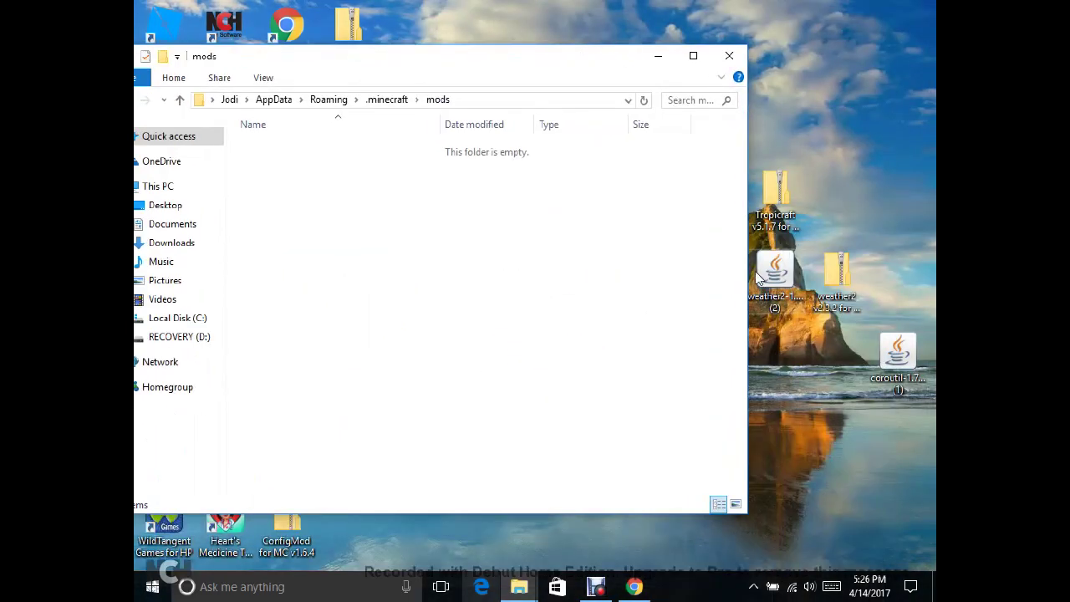
pyautogui.moveTo(760, 275); pyautogui.dragTo(843, 219)
pyautogui.click(662, 57)
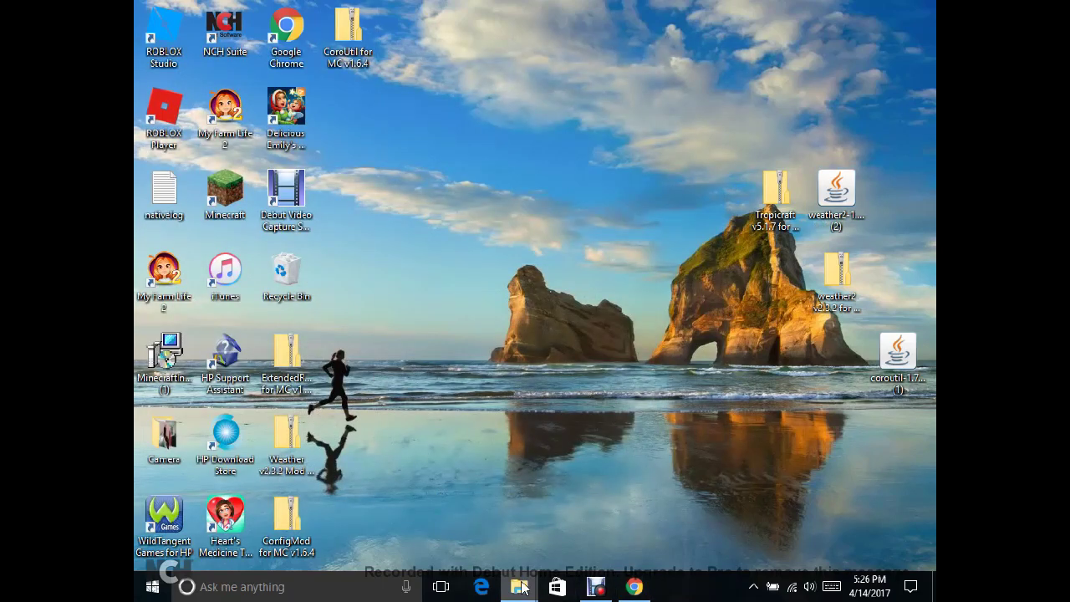
pyautogui.moveTo(519, 586)
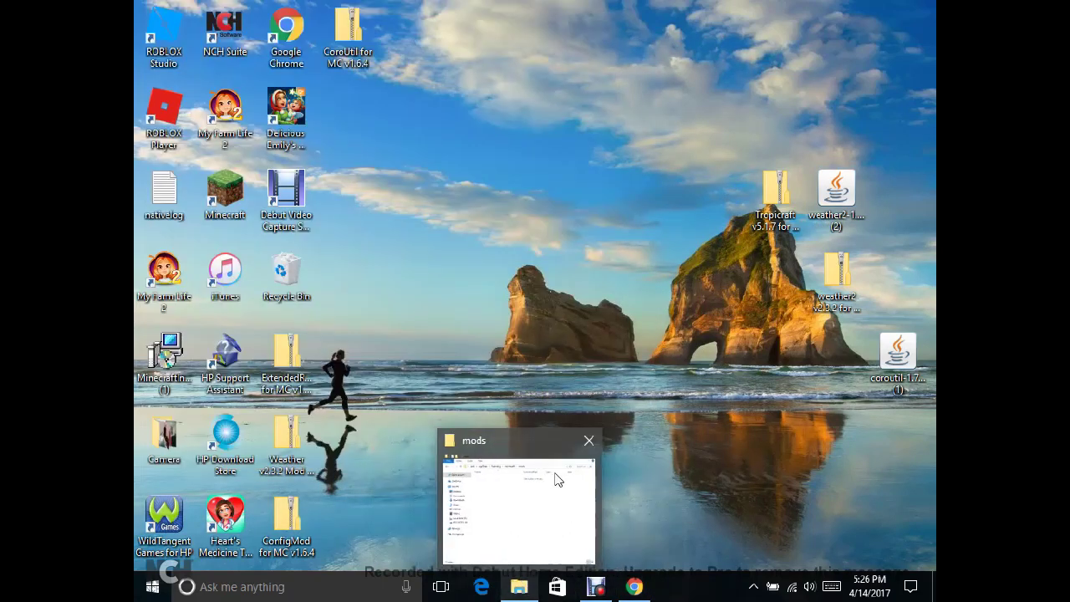
pyautogui.click(556, 480)
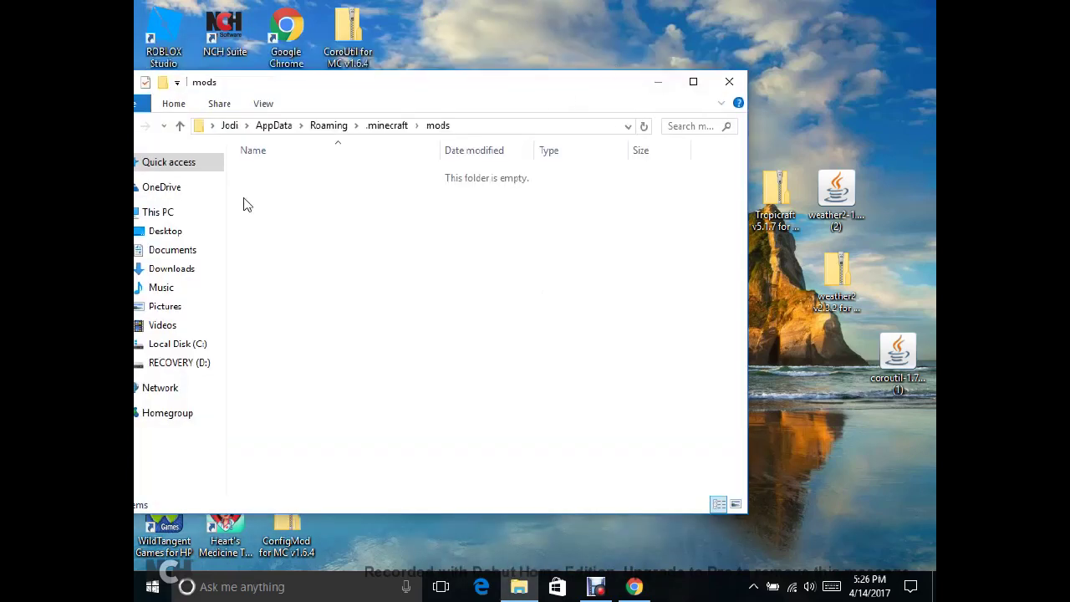
# - Move the Weather v2.3.2 Mod, ConfigMod, CoroUtil and ExtendedRenderer zips for MC v1.6.4 from the desktop into the mods folder
pyautogui.moveTo(377, 82); pyautogui.dragTo(670, 74)
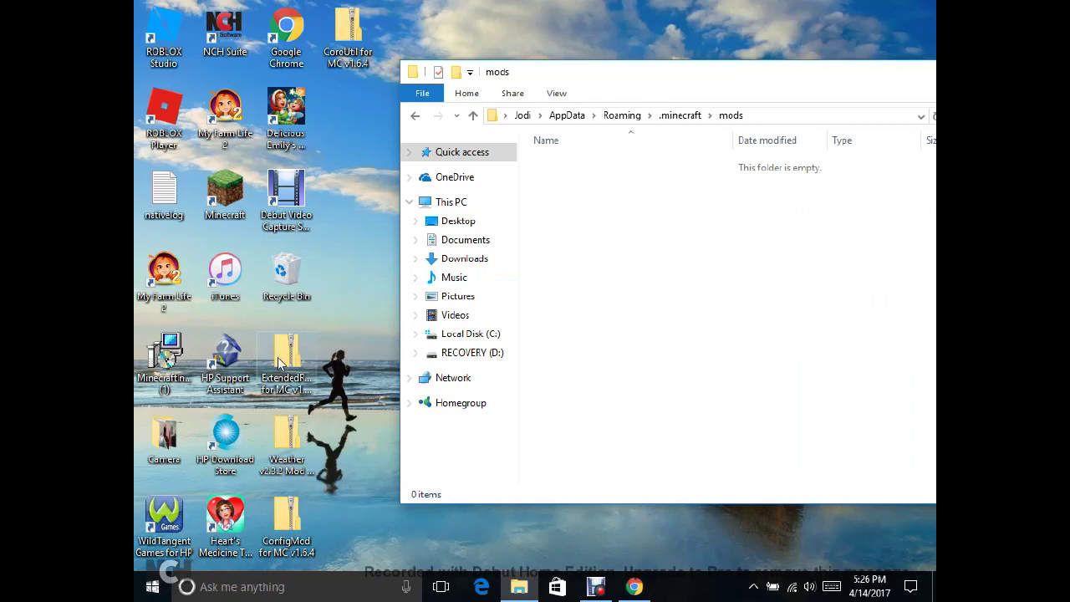
pyautogui.moveTo(281, 362); pyautogui.dragTo(392, 381)
pyautogui.moveTo(287, 436); pyautogui.dragTo(761, 280)
pyautogui.moveTo(287, 523); pyautogui.dragTo(321, 312)
pyautogui.moveTo(348, 34); pyautogui.dragTo(602, 268)
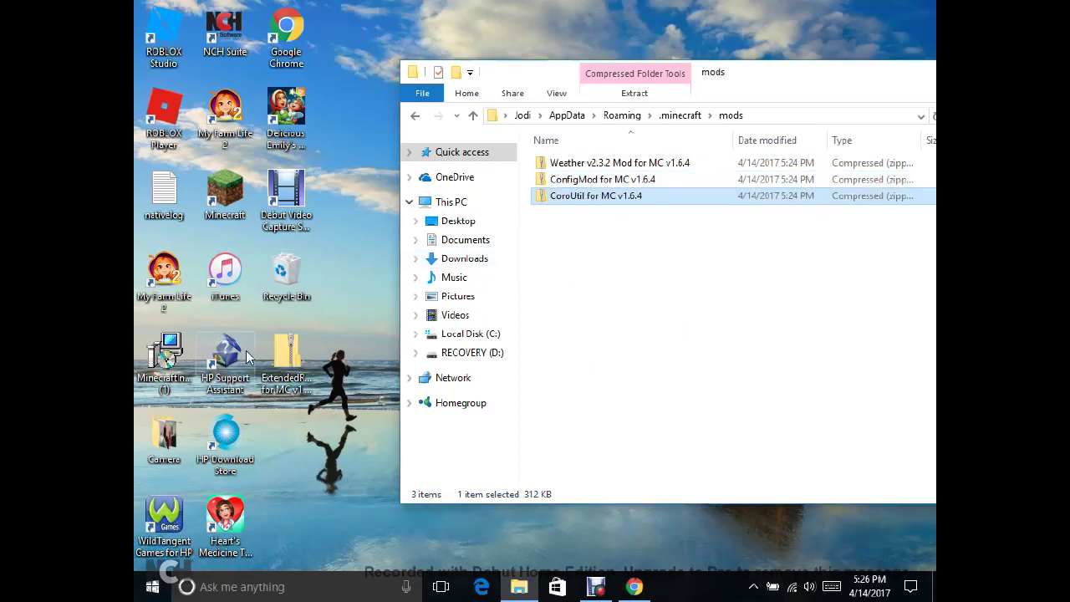
pyautogui.moveTo(284, 355); pyautogui.dragTo(590, 317)
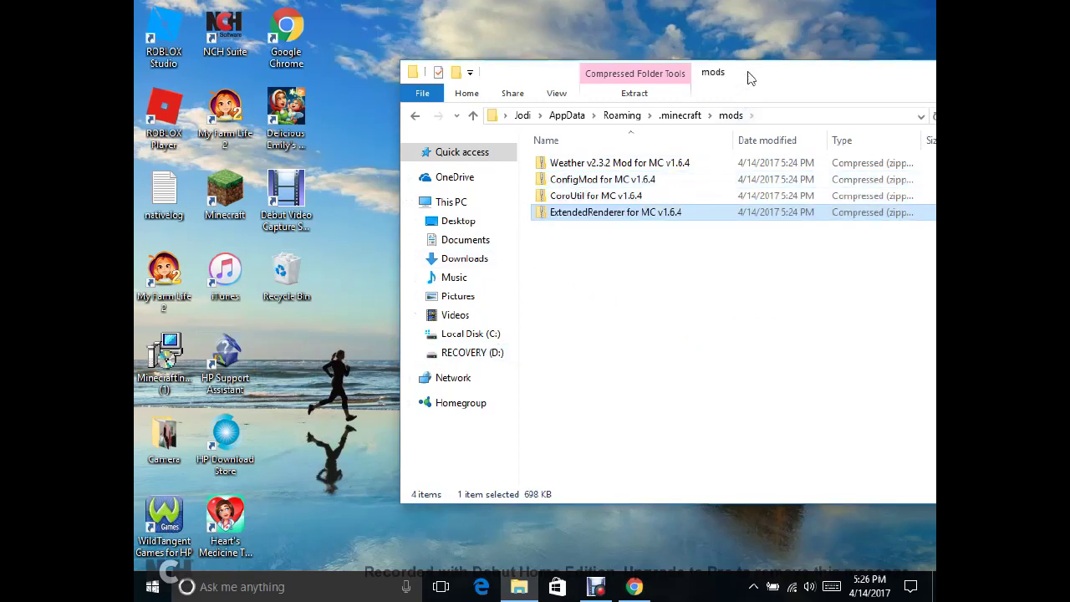
# - Delete all four MC v1.6.4 zips from the mods folder
pyautogui.moveTo(739, 87); pyautogui.dragTo(622, 86)
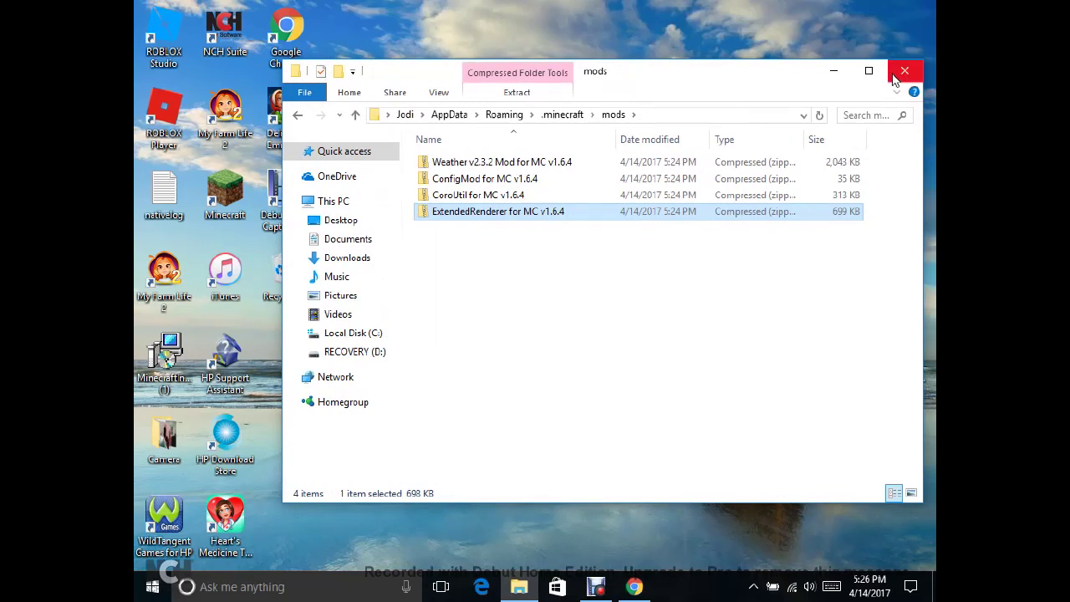
pyautogui.moveTo(700, 225); pyautogui.dragTo(560, 134)
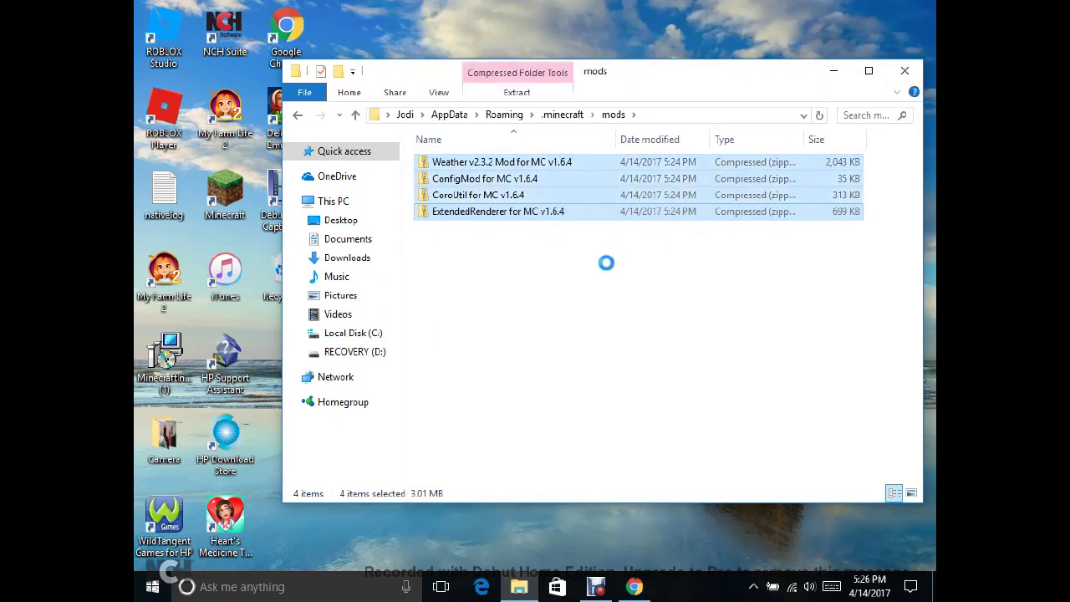
pyautogui.rightClick(557, 210)
pyautogui.click(611, 406)
pyautogui.click(607, 308)
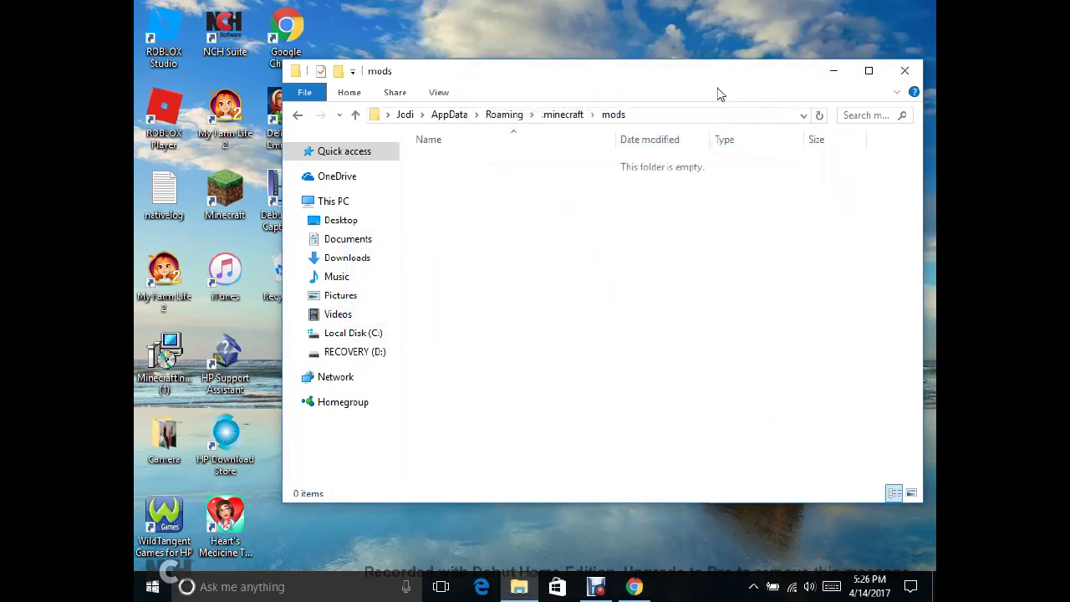
# - Move weather2-1.7.10-2.3.10 (2).jar and coroutil-1.7.10-1.1.5 (1).jar from the desktop into the mods folder and minimize its window
pyautogui.moveTo(802, 80); pyautogui.dragTo(532, 76)
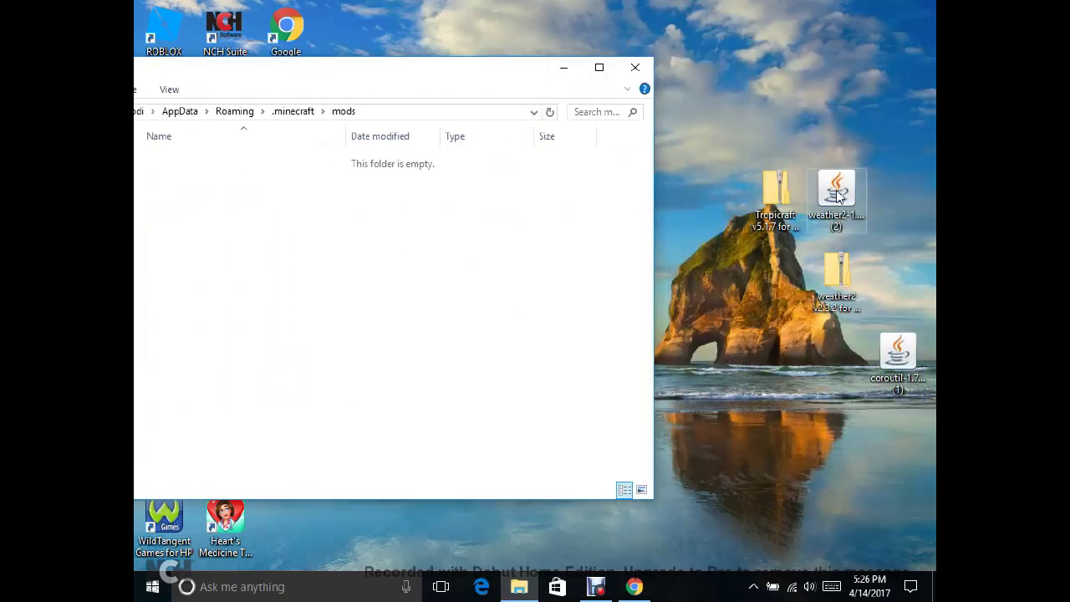
pyautogui.moveTo(837, 188); pyautogui.dragTo(522, 203)
pyautogui.moveTo(896, 372); pyautogui.dragTo(502, 282)
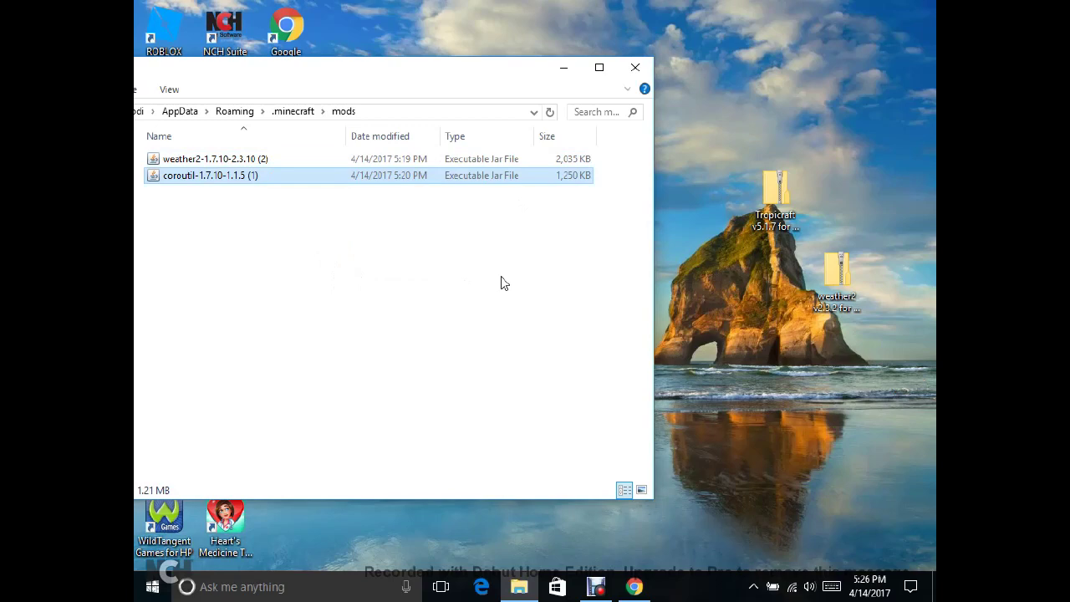
pyautogui.click(566, 68)
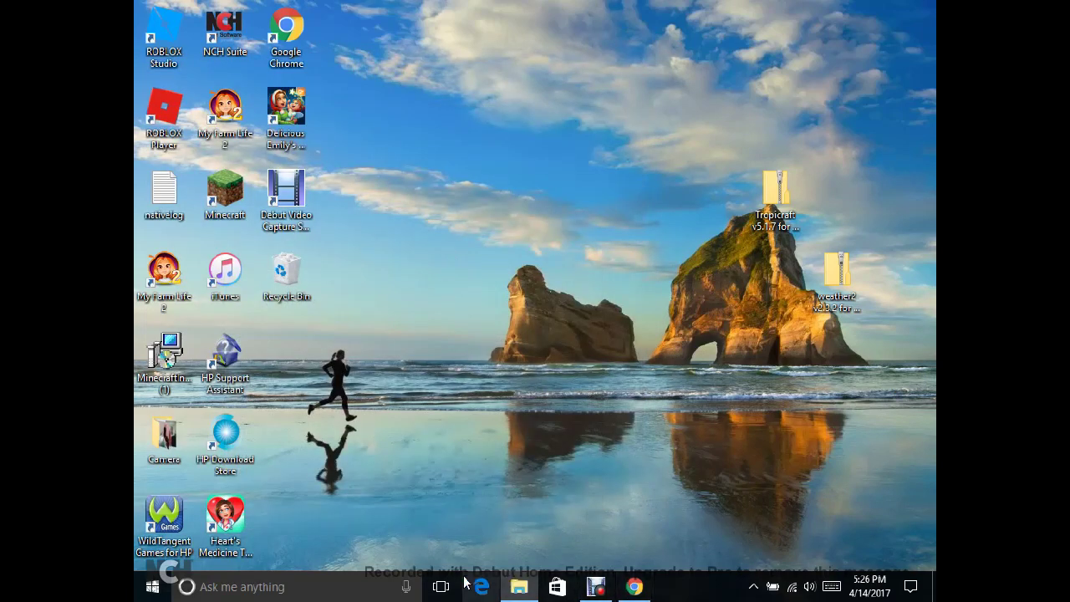
# - Switch to Chrome, maximize it and close the Downloads and Local Weather & Storms tabs, leaving one new tab open
pyautogui.click(635, 588)
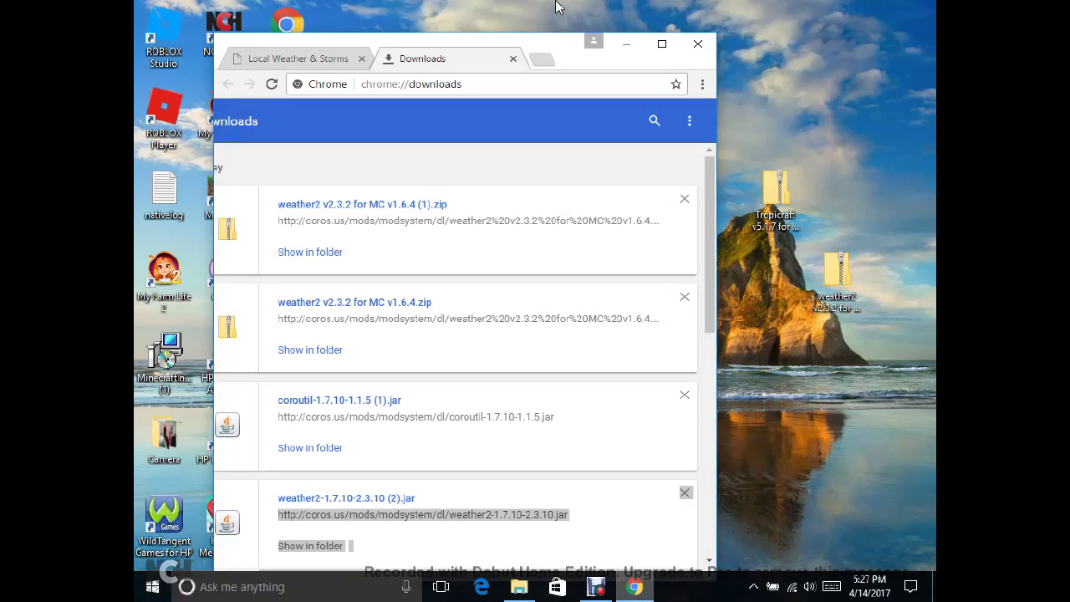
pyautogui.click(661, 41)
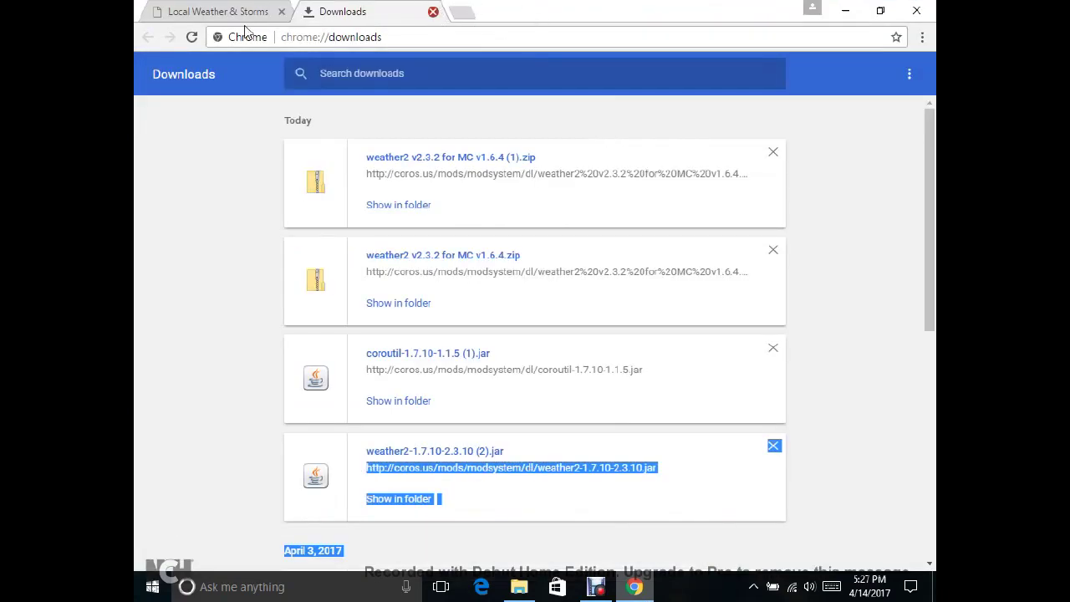
pyautogui.click(433, 12)
pyautogui.click(304, 16)
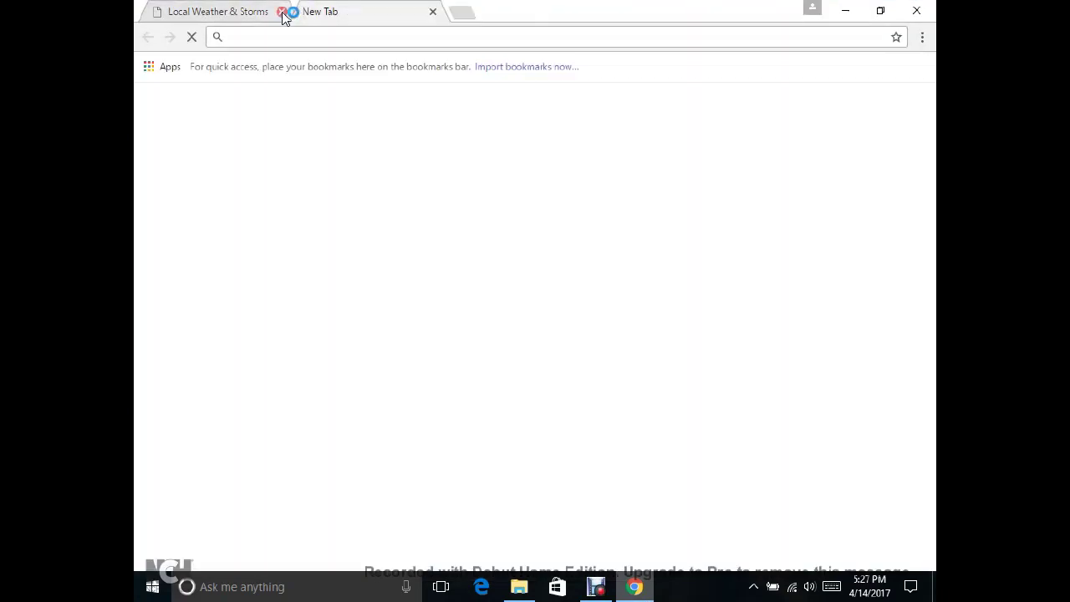
pyautogui.click(282, 12)
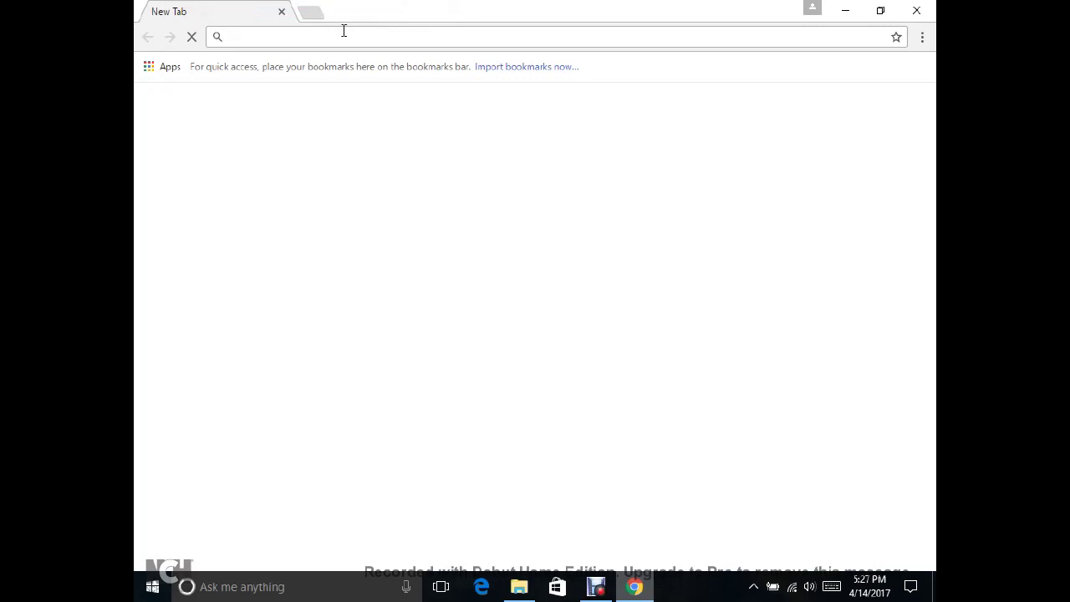
# - Look up minecraft forge.net and open the Minecraft Forge downloads site at files.minecraftforge.net
pyautogui.write('for')
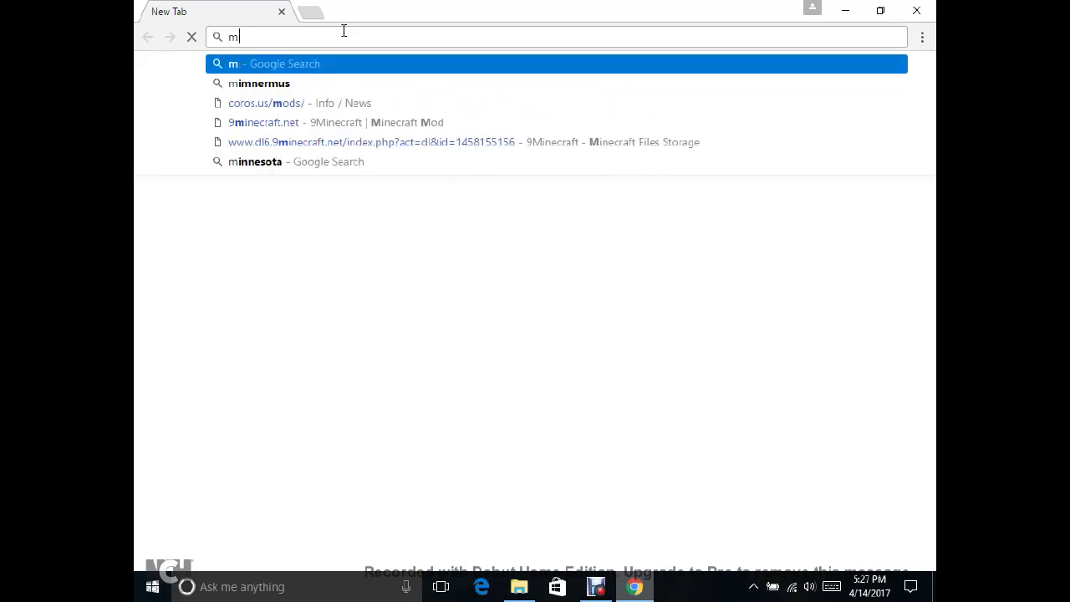
pyautogui.press('BackSpace')
pyautogui.press('BackSpace')
pyautogui.press('BackSpace')
pyautogui.write('minecraf')
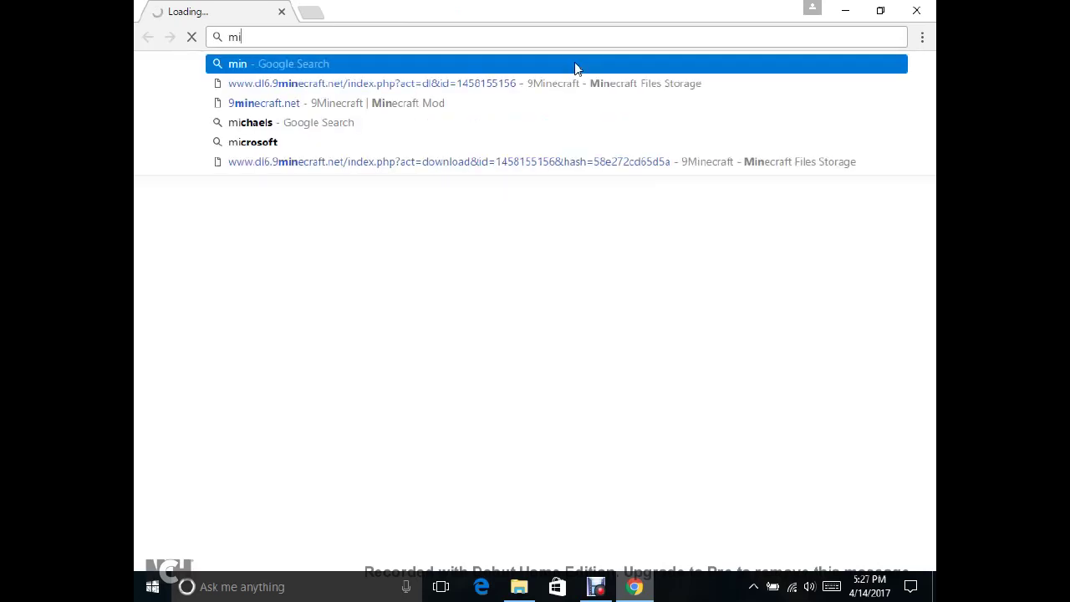
pyautogui.write('necraft ')
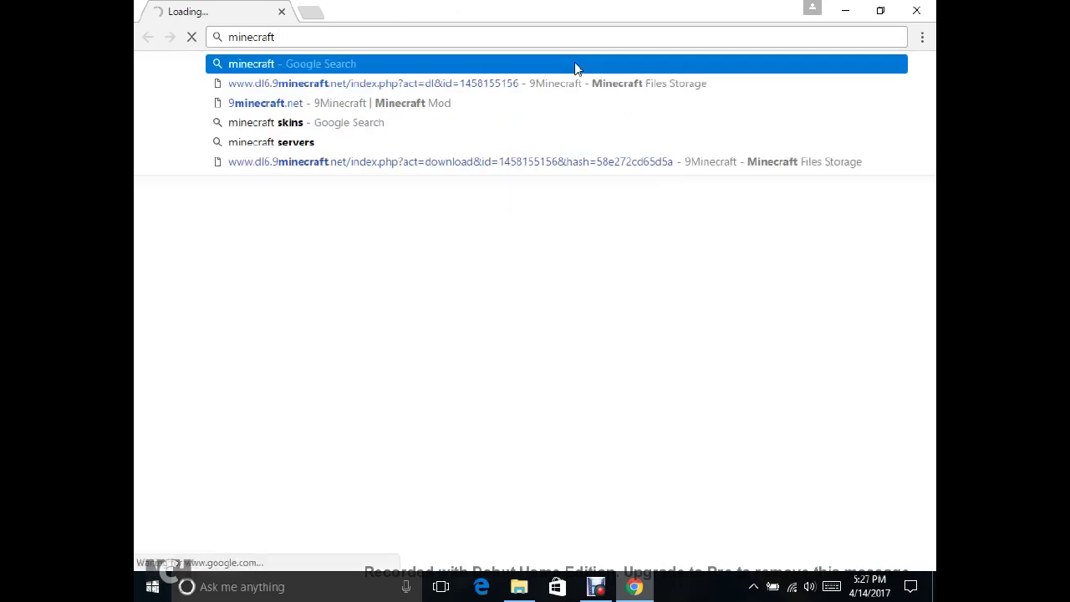
pyautogui.write('forge.net')
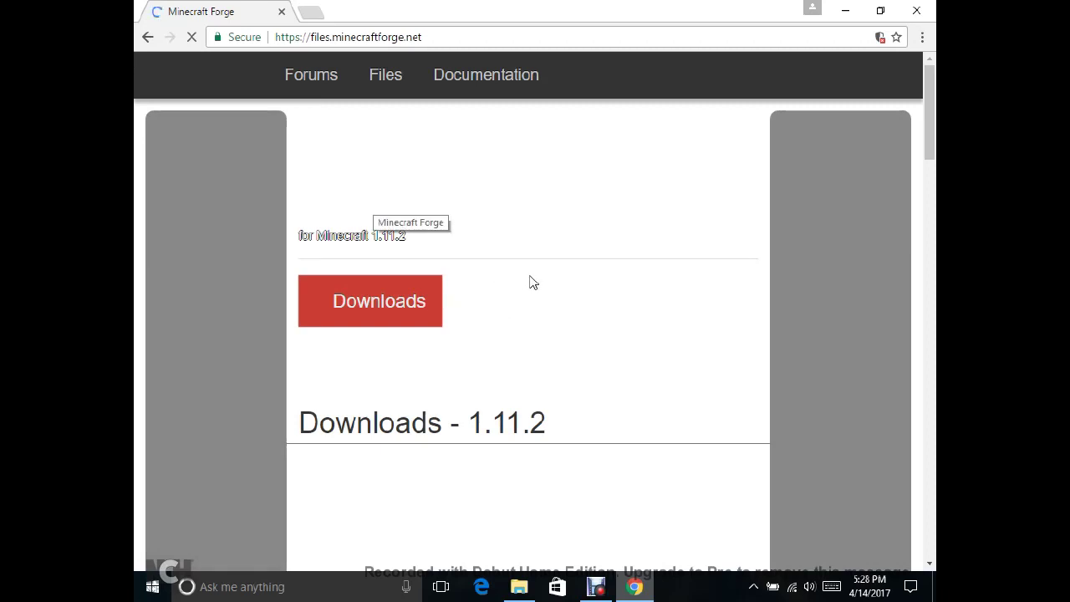
# - Open the Forge downloads page for Minecraft version 1.7.10
pyautogui.scroll(-3, 536, 282)
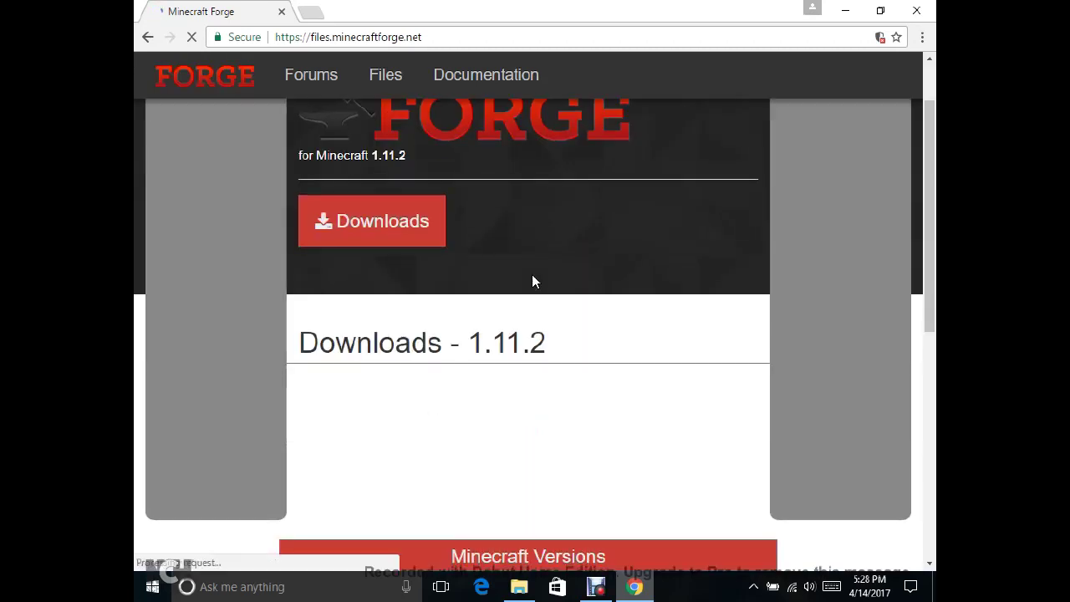
pyautogui.scroll(-1, 527, 283)
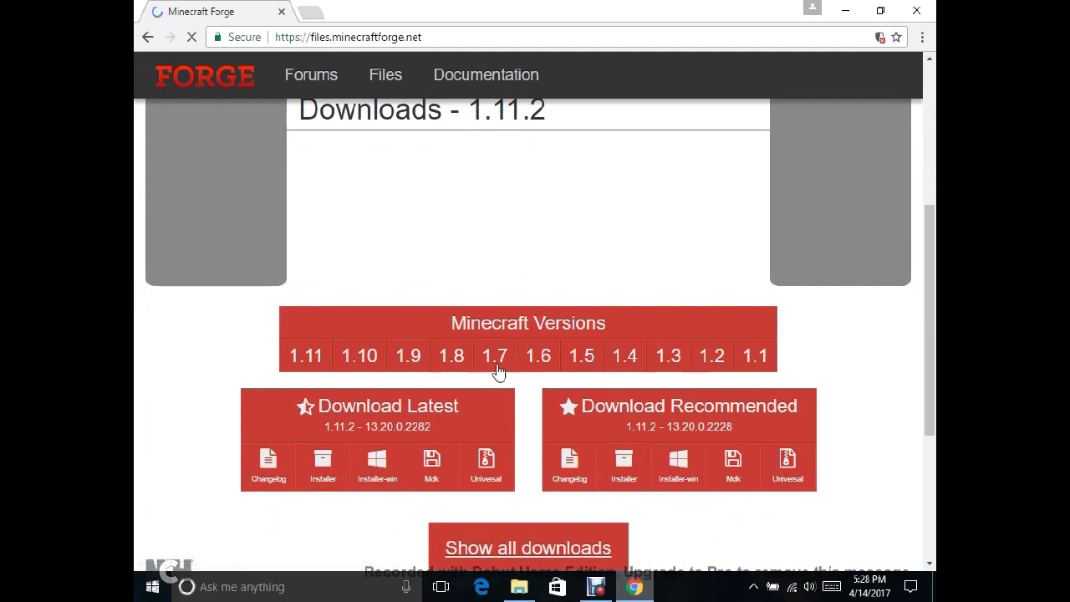
pyautogui.moveTo(499, 343)
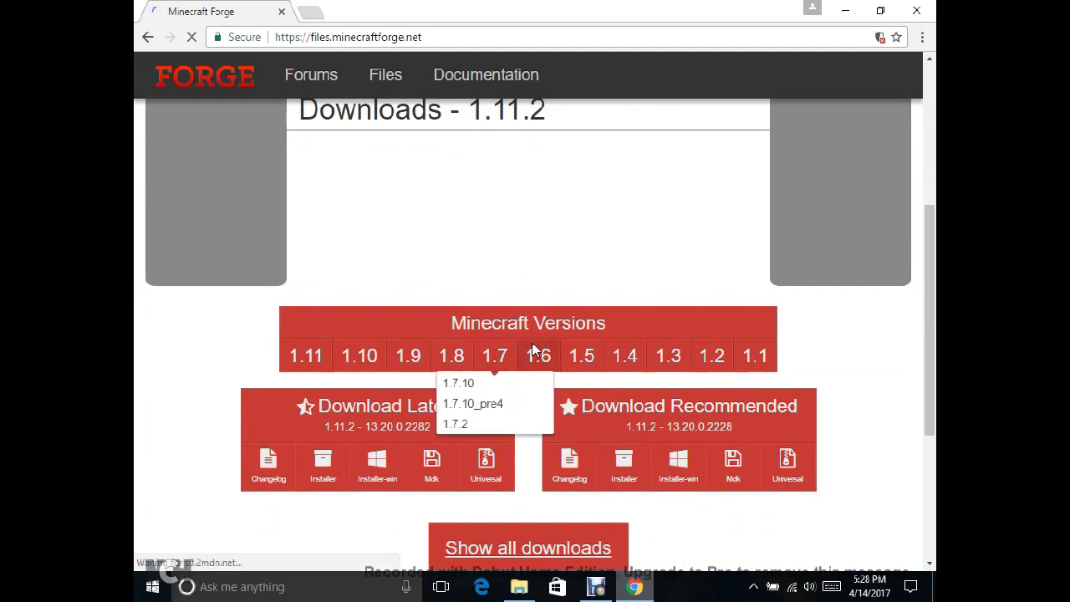
pyautogui.moveTo(533, 347)
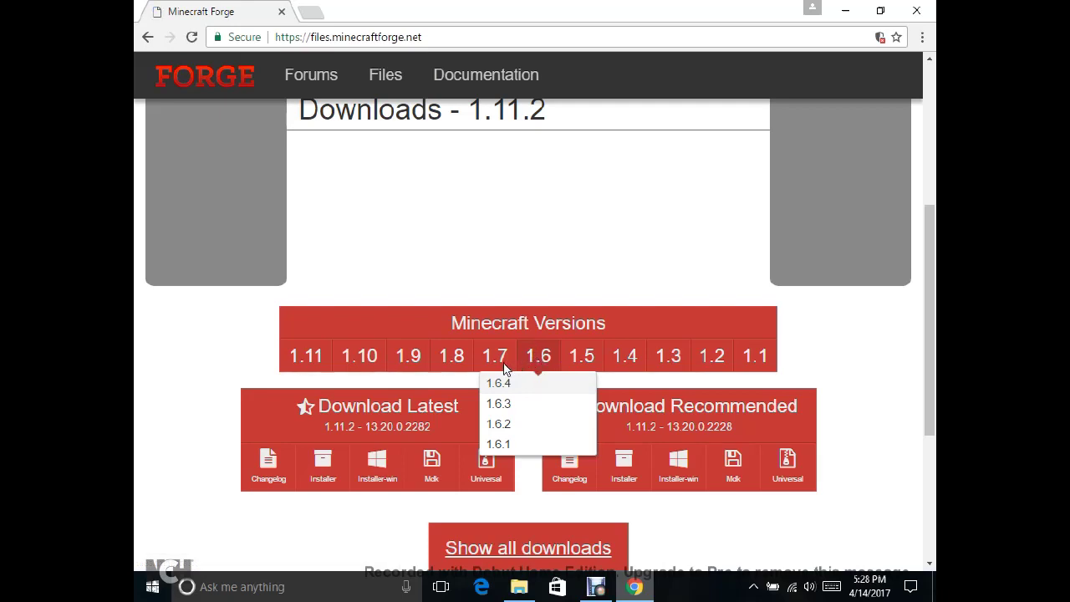
pyautogui.moveTo(498, 361)
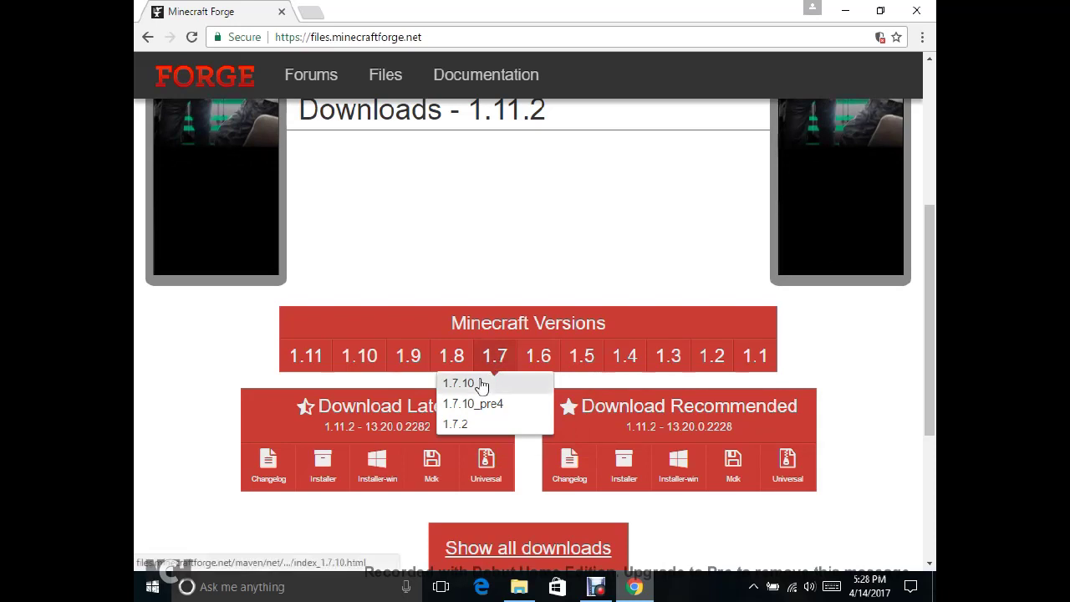
pyautogui.click(481, 383)
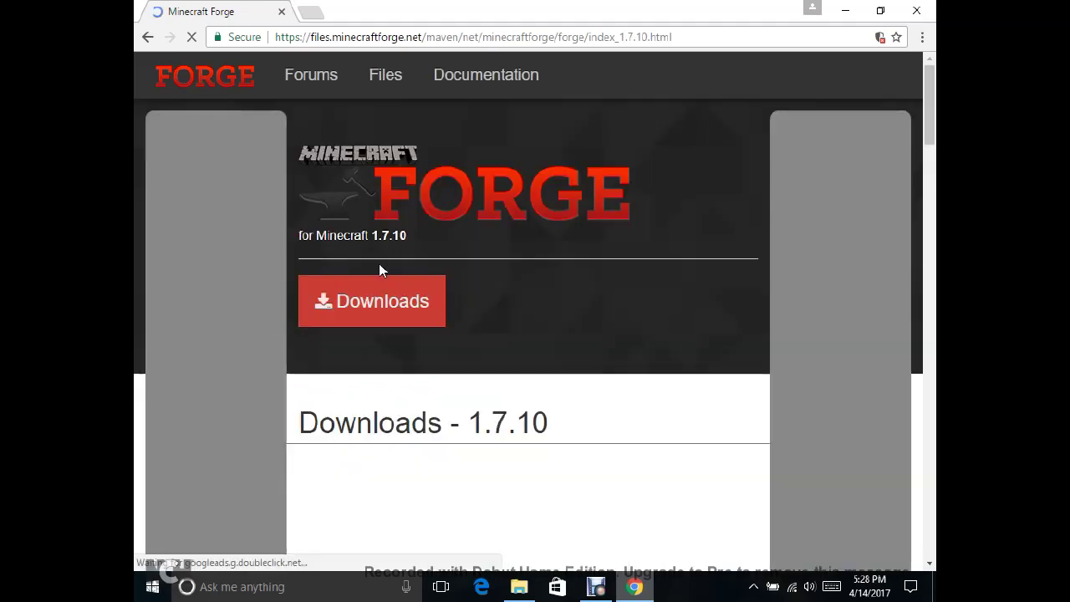
# - Find the recommended 1.7.10 - 10.13.4.1558 release and choose its Installer-win download
pyautogui.scroll(-4, 525, 310)
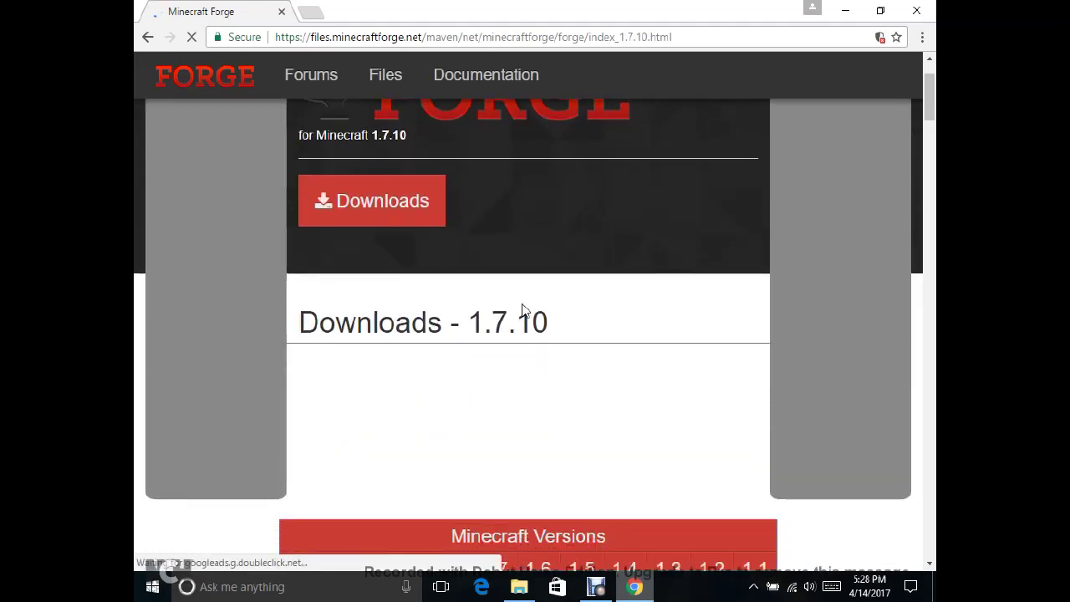
pyautogui.scroll(-4, 521, 309)
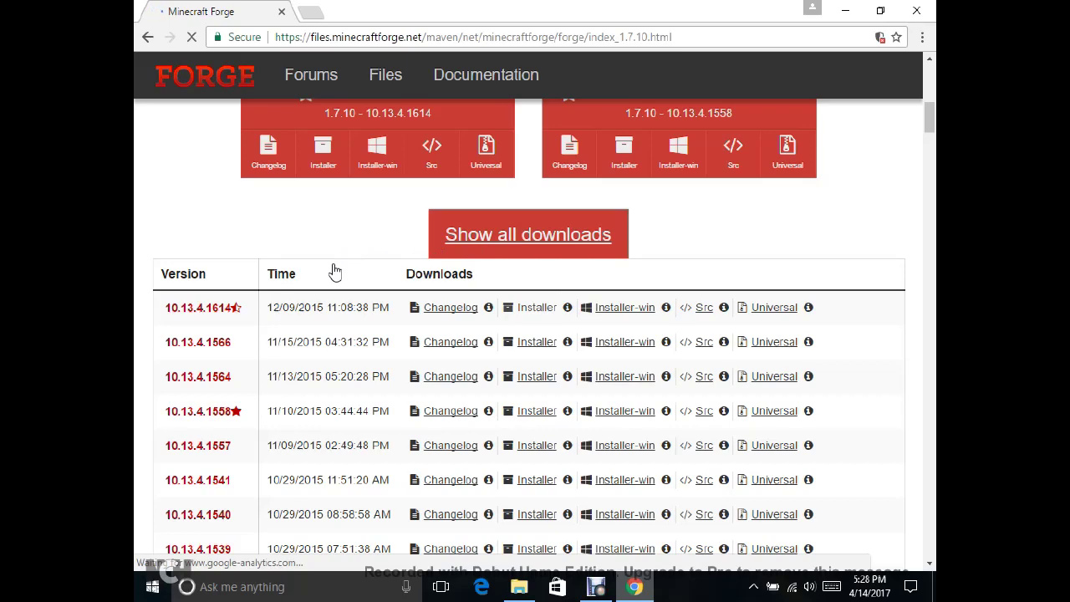
pyautogui.scroll(5, 334, 271)
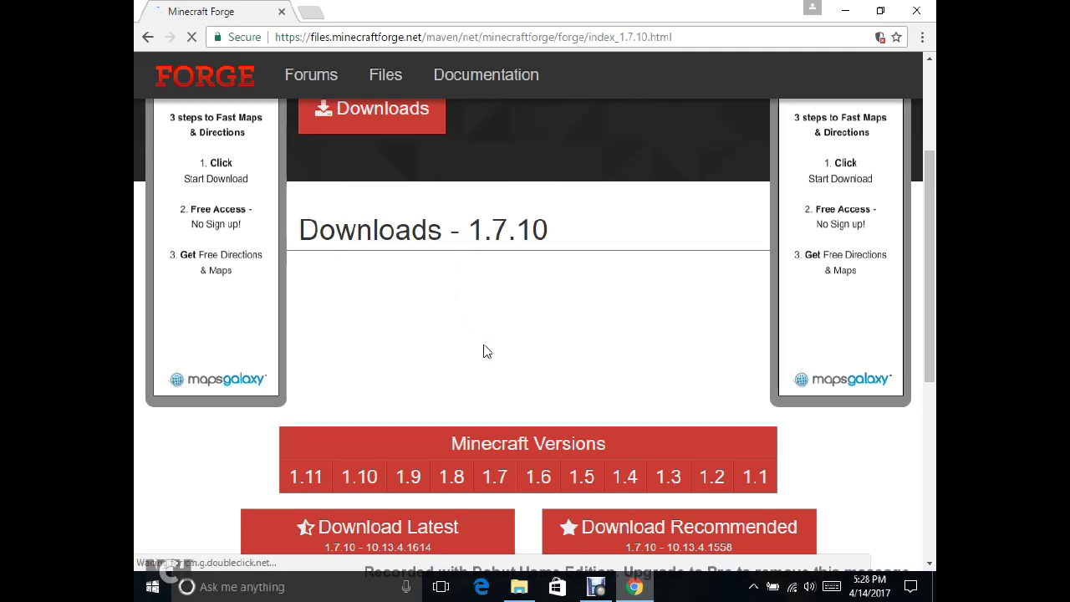
pyautogui.scroll(-3, 487, 351)
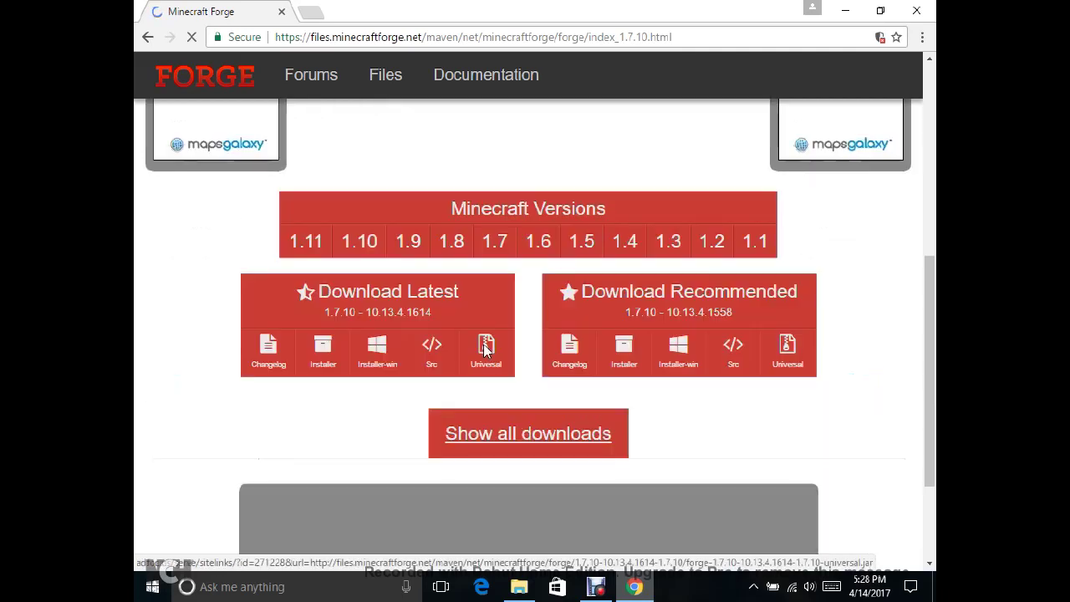
pyautogui.click(682, 348)
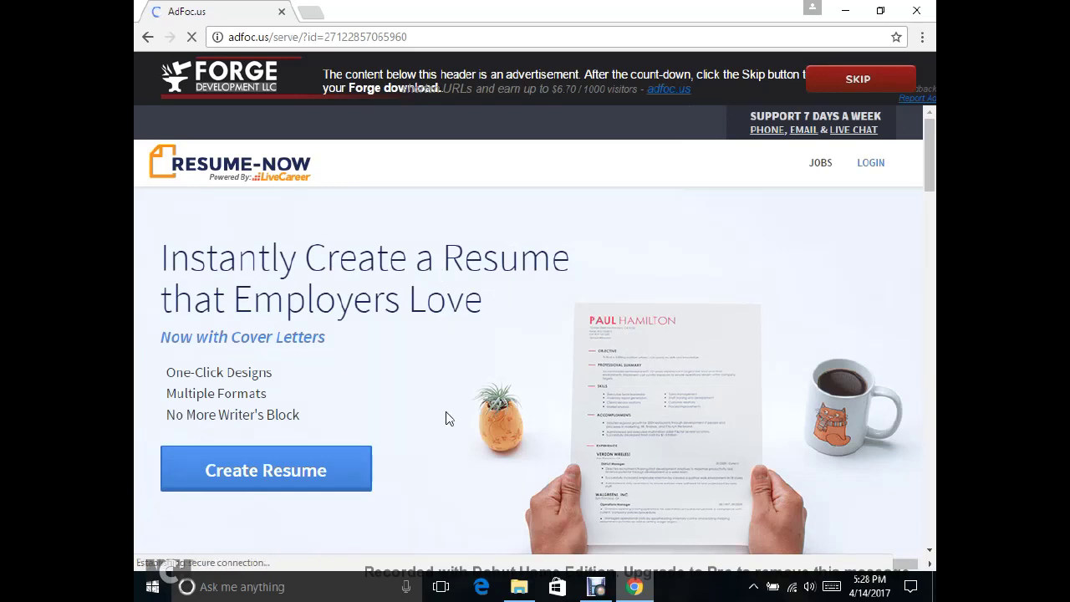
# - Close the advertisement page's feedback prompt and skip the ad to start the Forge installer download
pyautogui.scroll(-1, 513, 274)
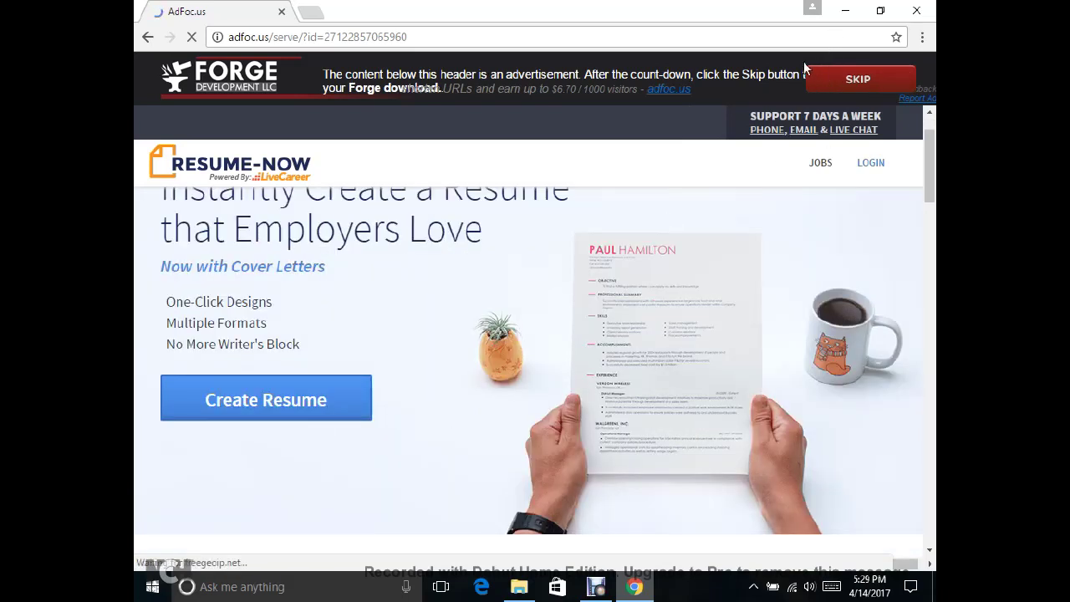
pyautogui.scroll(-1, 739, 171)
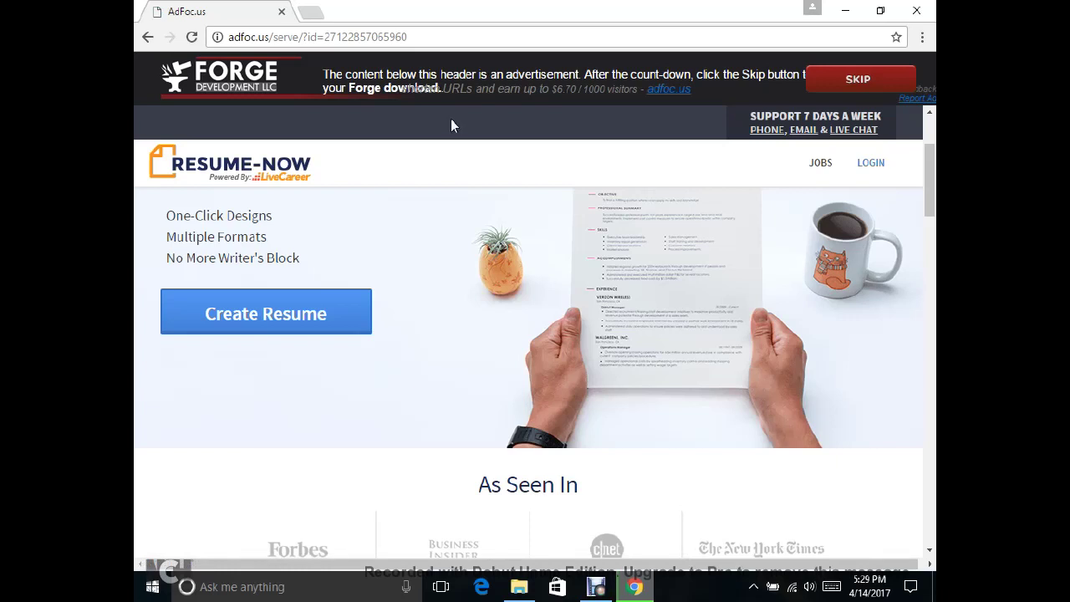
pyautogui.moveTo(332, 36)
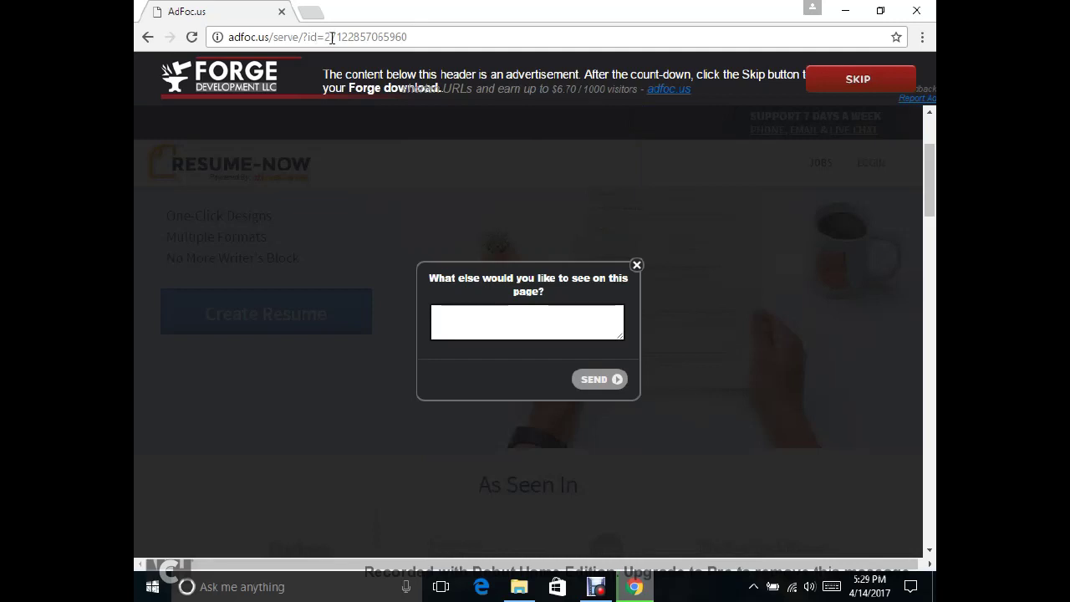
pyautogui.click(636, 265)
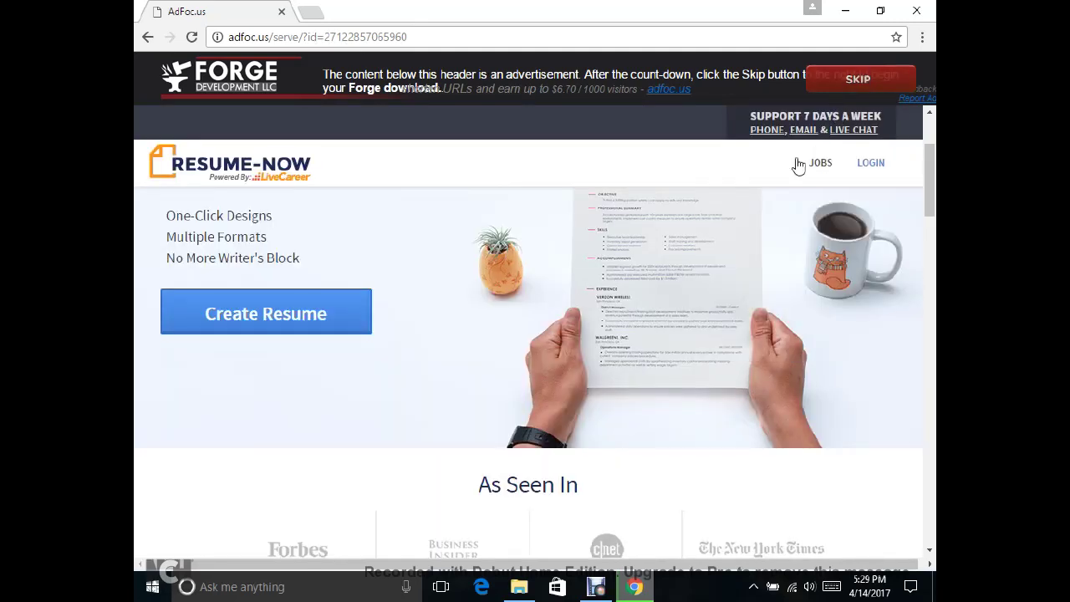
pyautogui.click(834, 80)
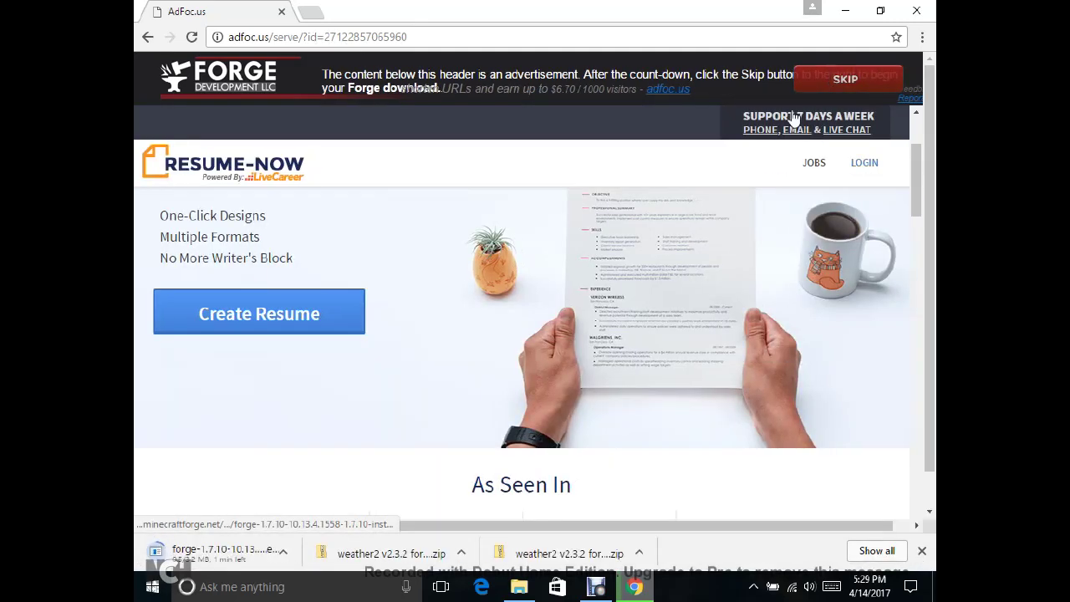
# - Shrink and reposition the Chrome window, put the downloaded Forge installer on the desktop and minimize Chrome
pyautogui.click(880, 10)
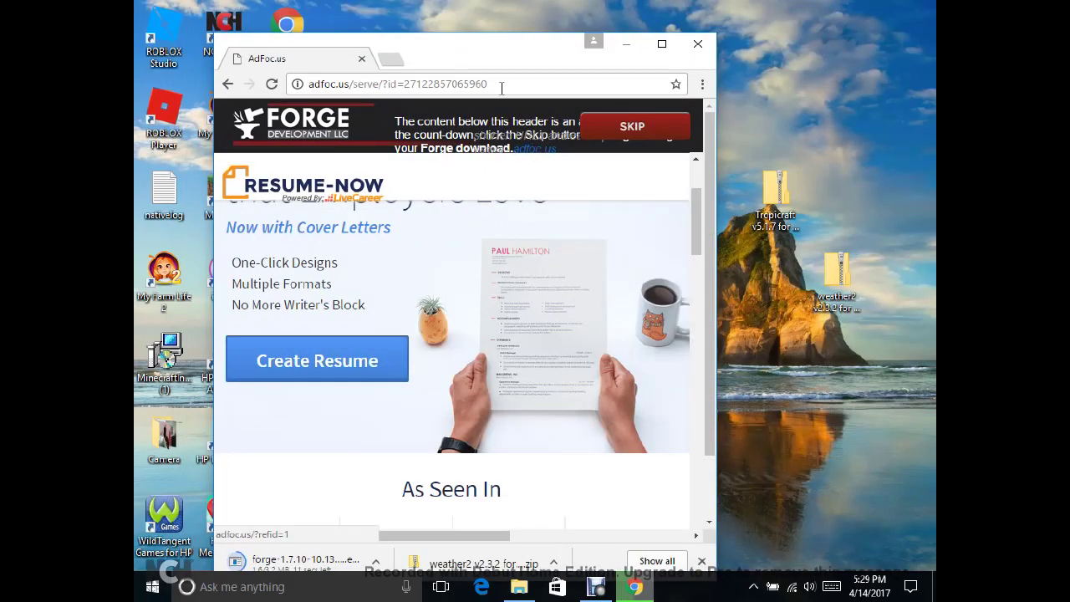
pyautogui.moveTo(470, 61); pyautogui.dragTo(452, 12)
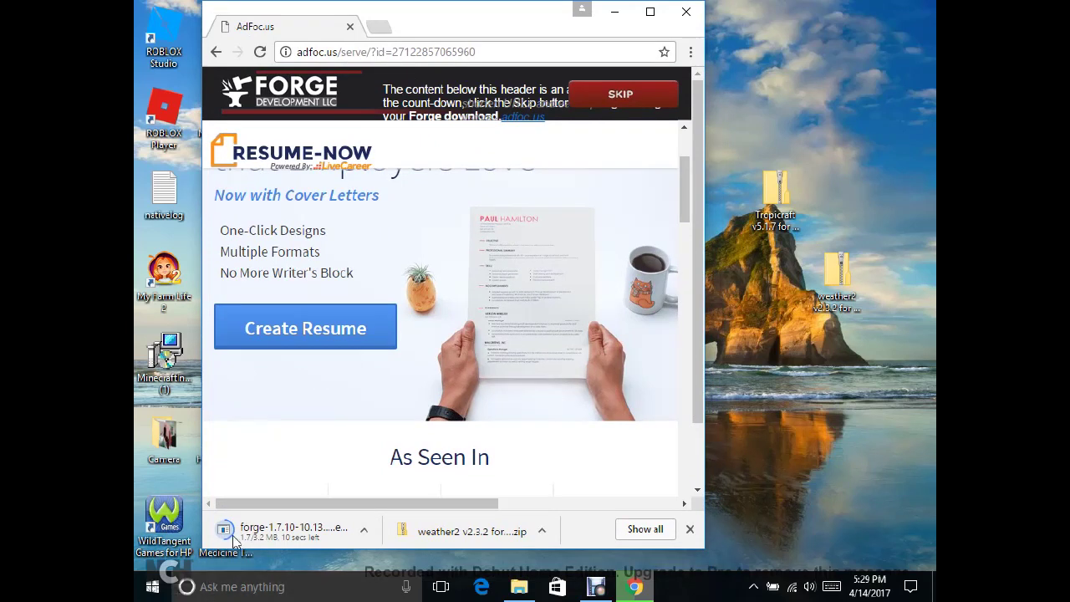
pyautogui.click(764, 375)
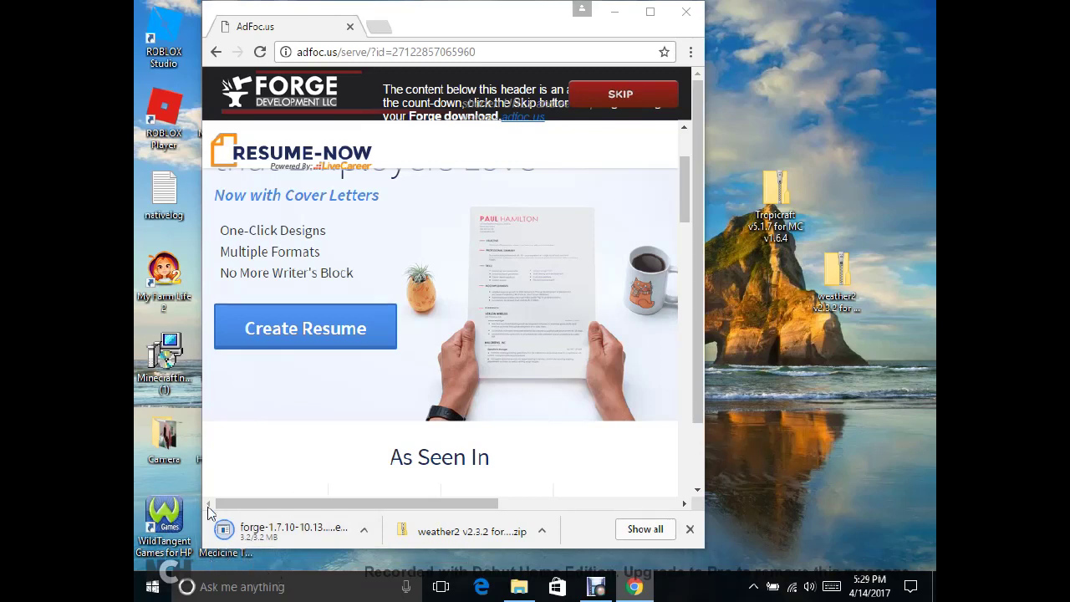
pyautogui.click(225, 532)
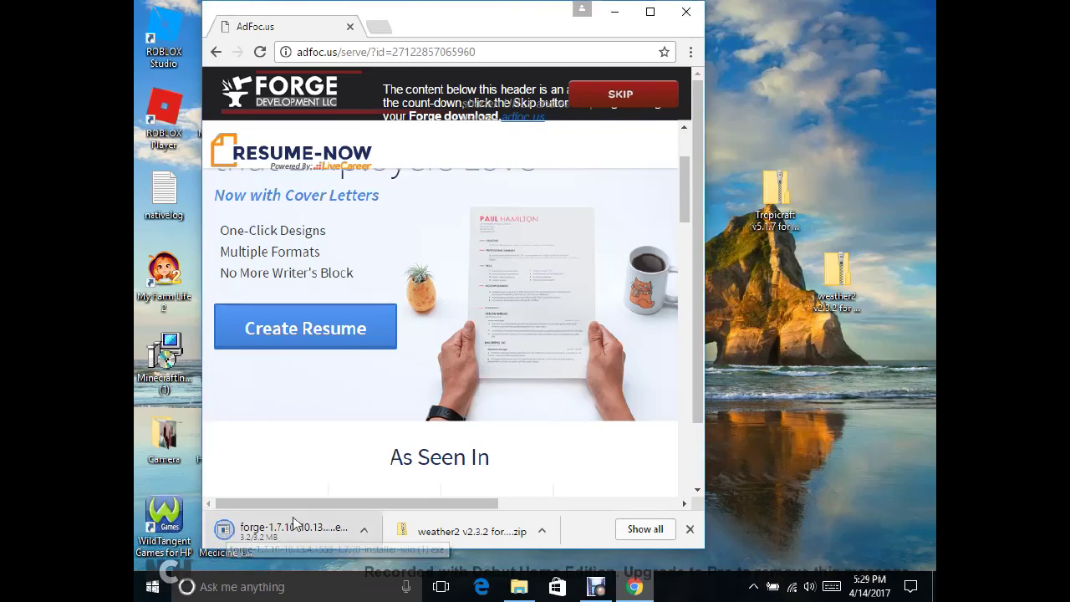
pyautogui.moveTo(824, 472); pyautogui.dragTo(775, 485)
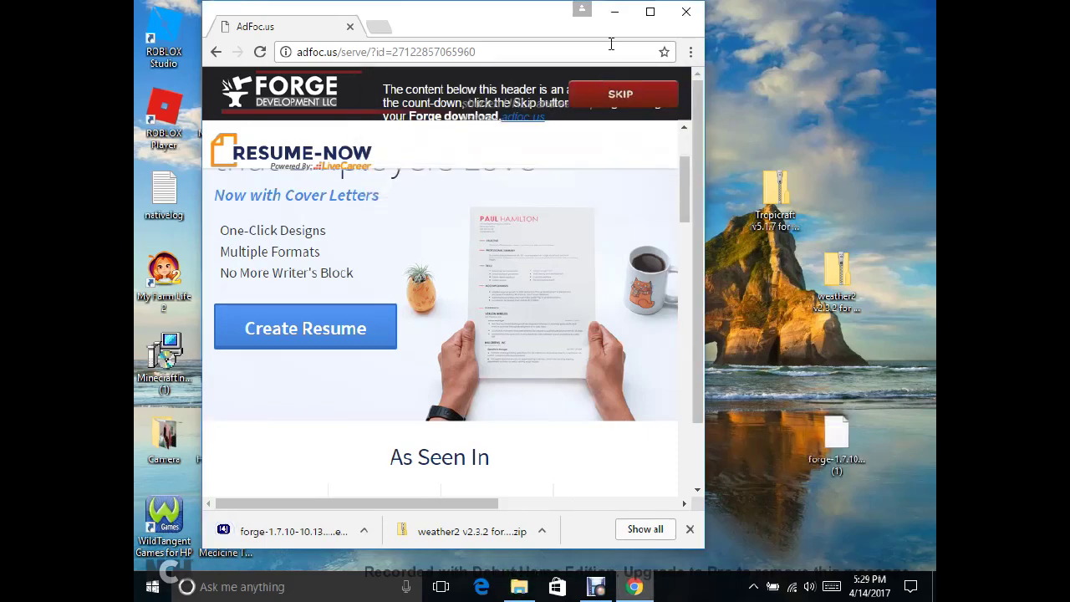
pyautogui.click(615, 14)
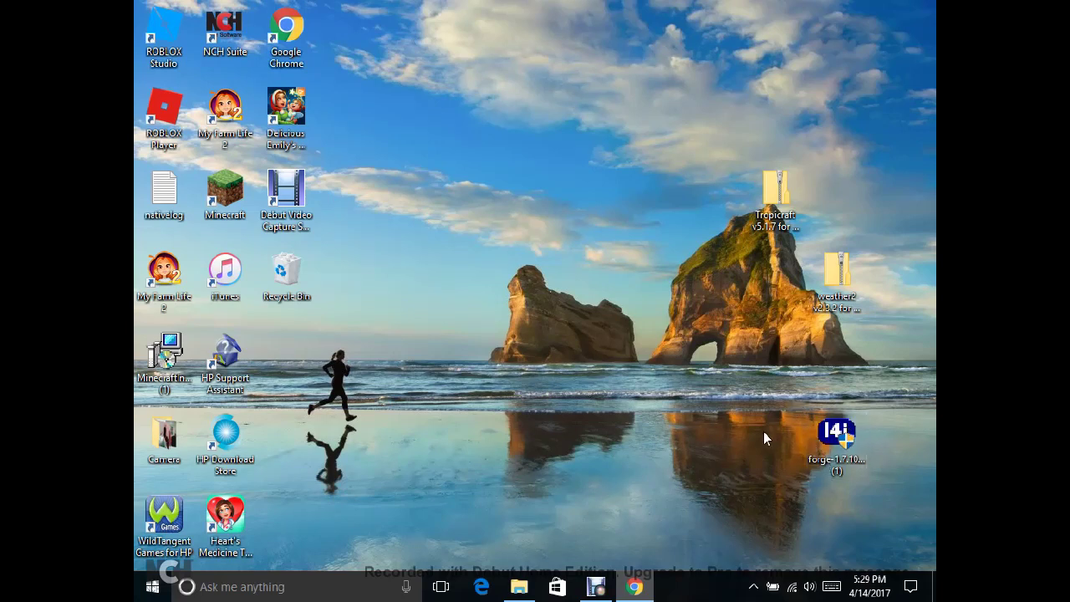
# - Run the forge-1.7.10-10.13.4.1558-1.7.10-installer-win (1) file from the desktop
pyautogui.doubleClick(836, 435)
pyautogui.doubleClick(813, 433)
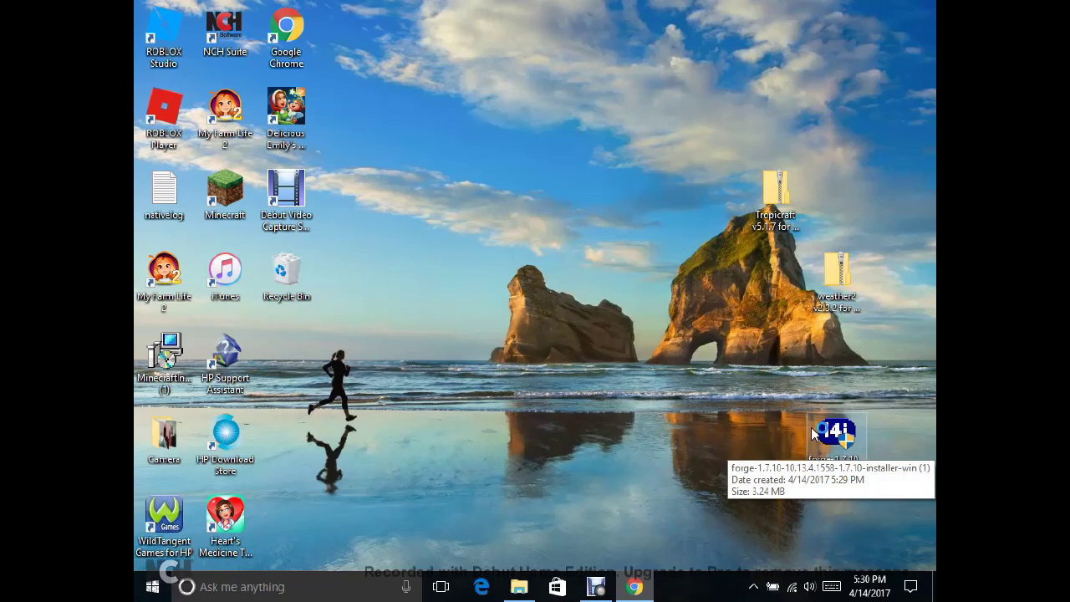
pyautogui.rightClick(616, 320)
pyautogui.click(590, 298)
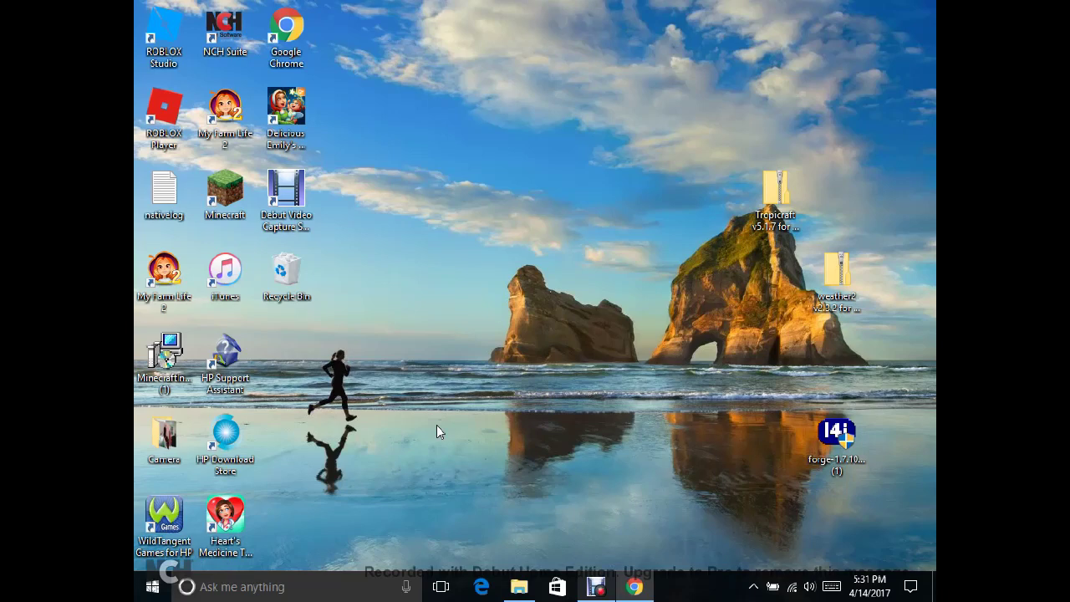
pyautogui.rightClick(642, 259)
pyautogui.click(614, 208)
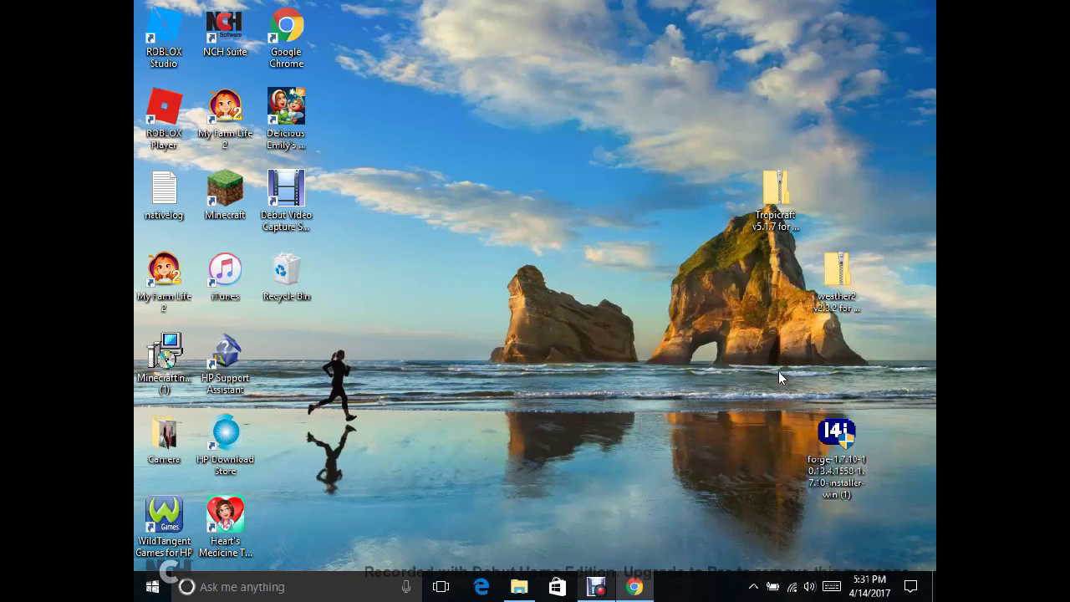
pyautogui.moveTo(777, 369); pyautogui.dragTo(881, 495)
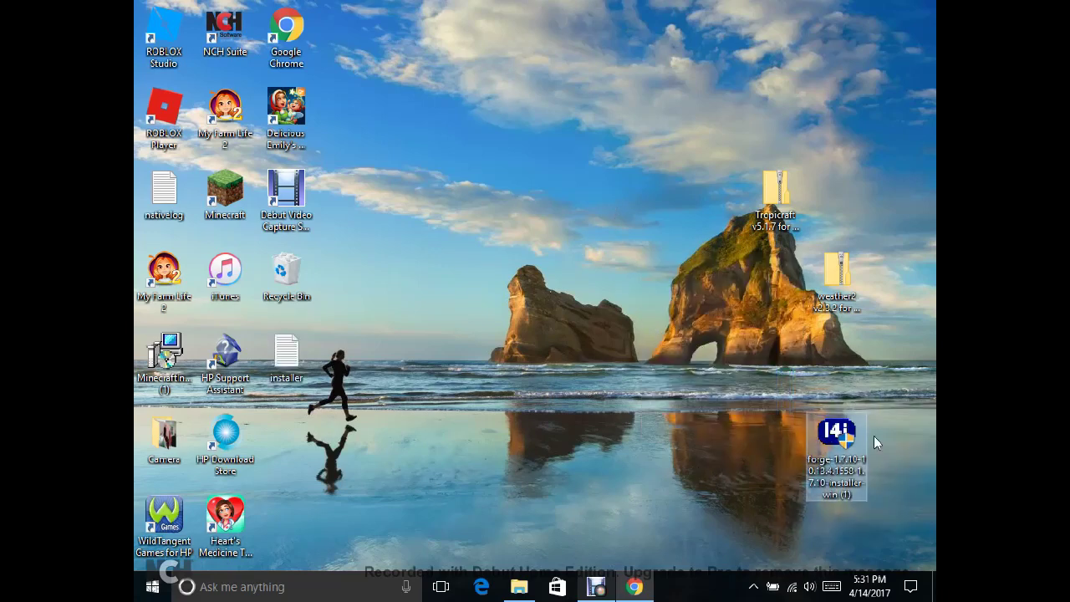
pyautogui.click(579, 293)
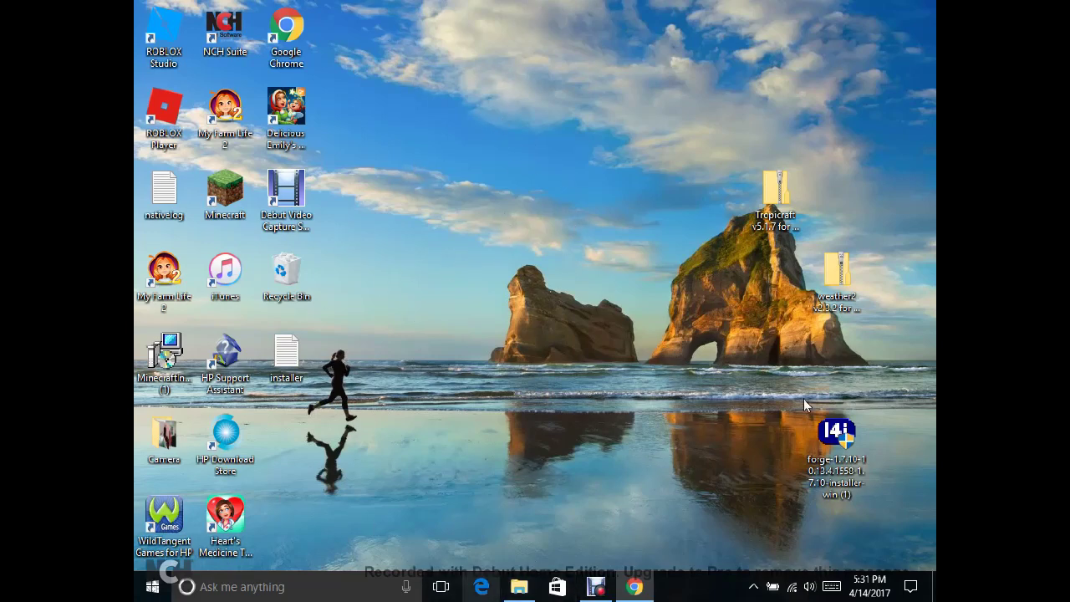
pyautogui.rightClick(558, 296)
pyautogui.click(832, 431)
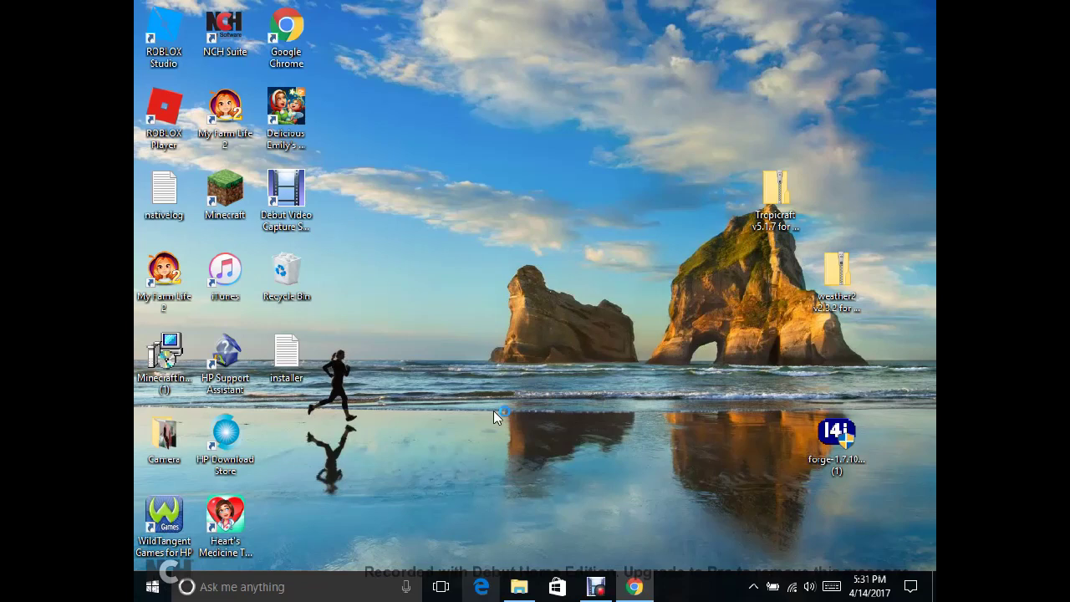
pyautogui.rightClick(618, 243)
pyautogui.click(604, 225)
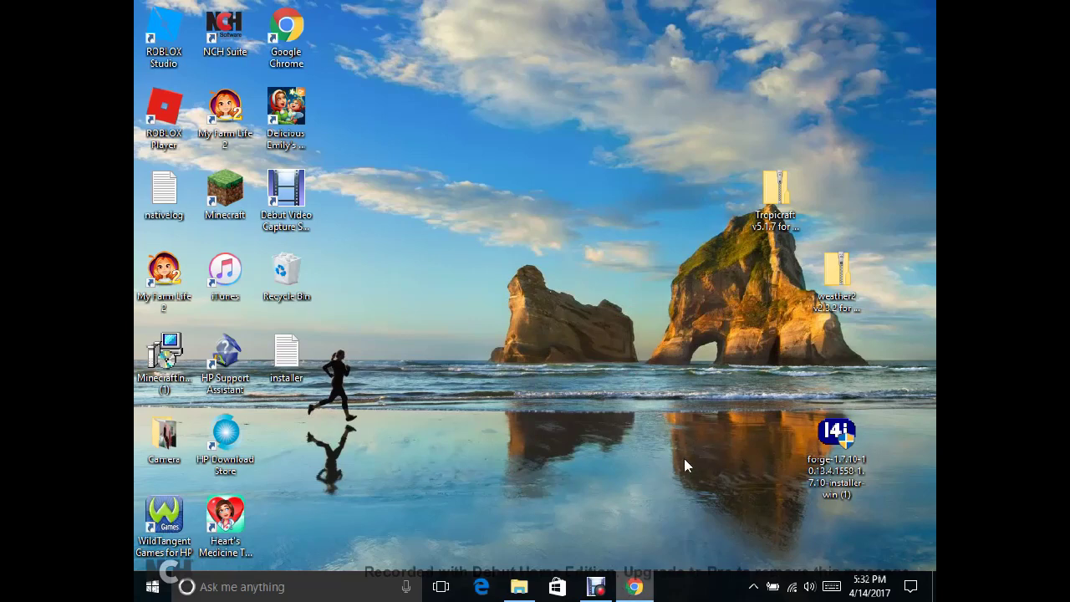
# - Switch to Chrome, open the downloaded Forge installer from the browser and minimize the window
pyautogui.moveTo(635, 587)
pyautogui.click(592, 466)
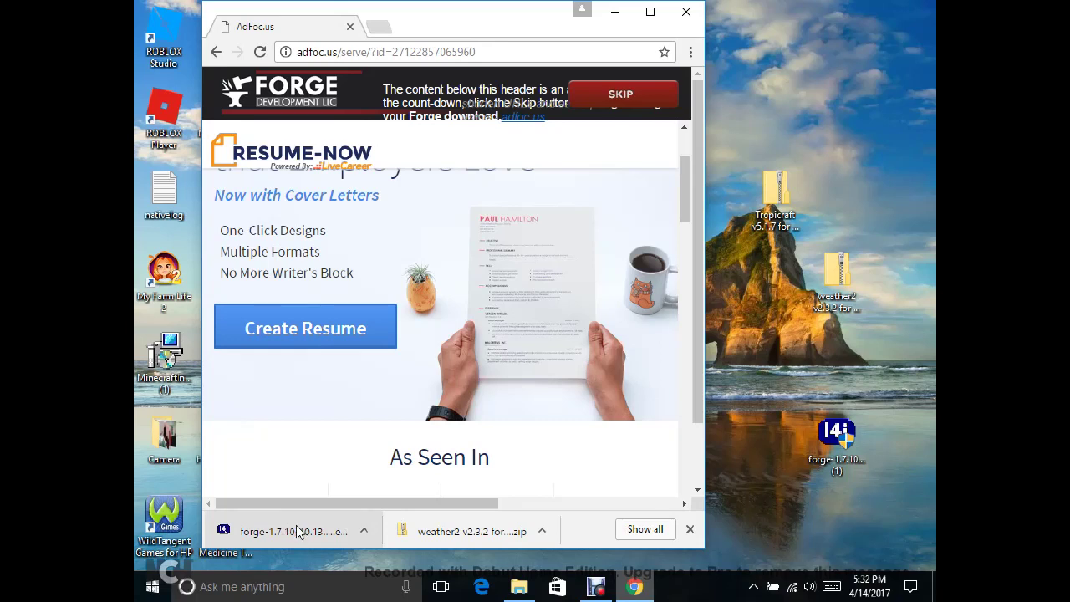
pyautogui.click(299, 532)
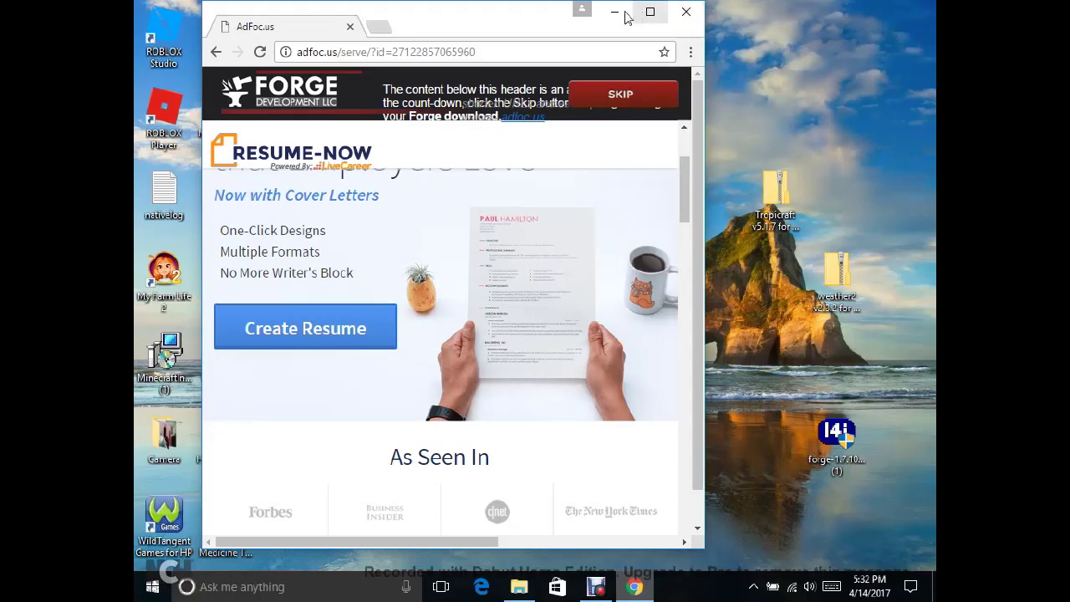
pyautogui.click(613, 14)
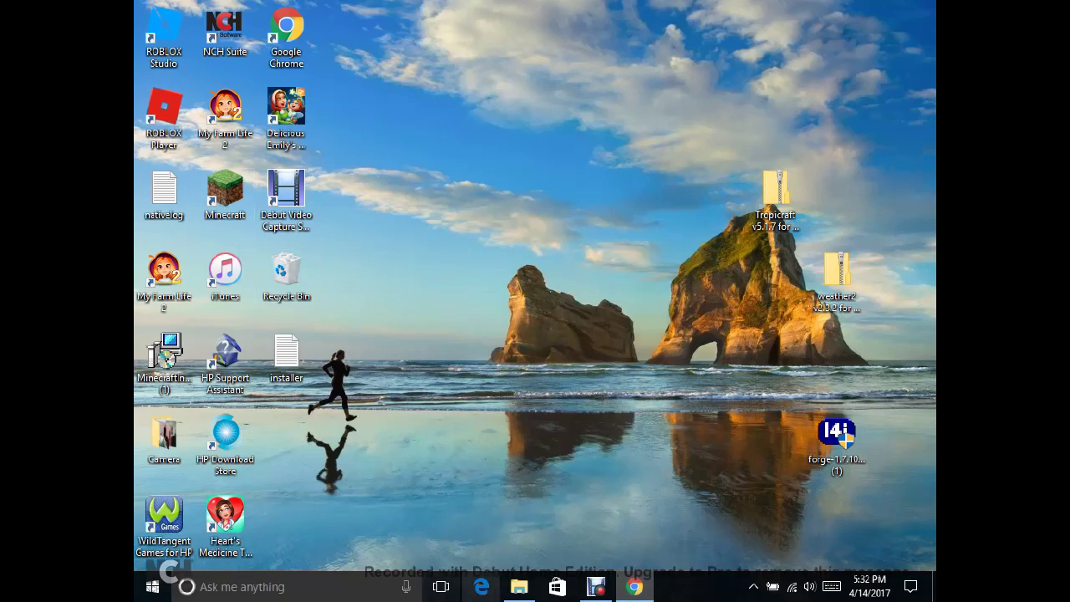
# - Check the contents of the .minecraft mods folder, minimize its window and select the Forge installer on the desktop
pyautogui.click(519, 587)
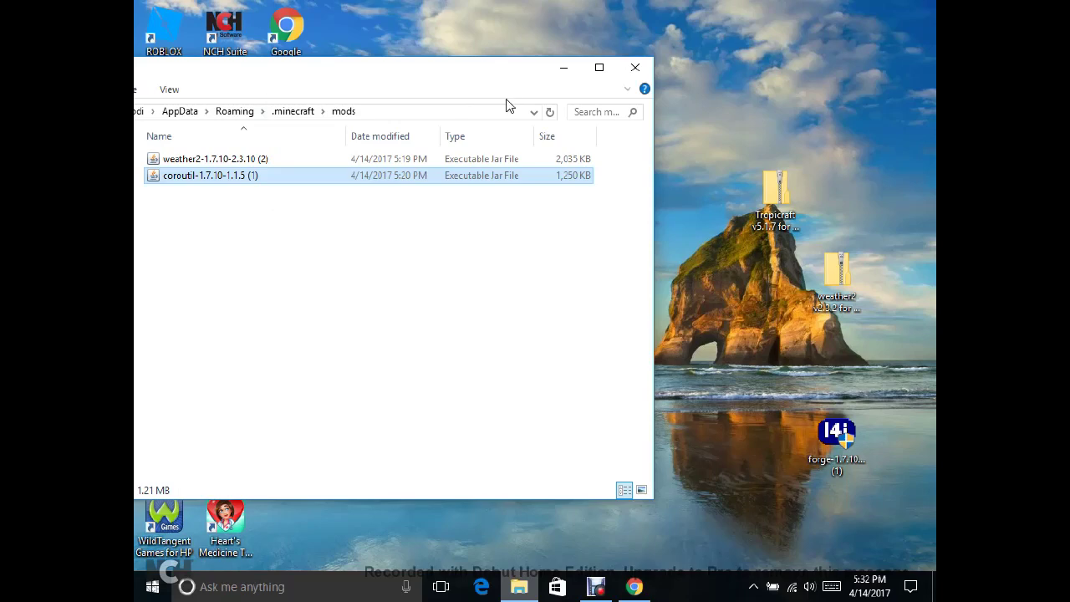
pyautogui.click(563, 67)
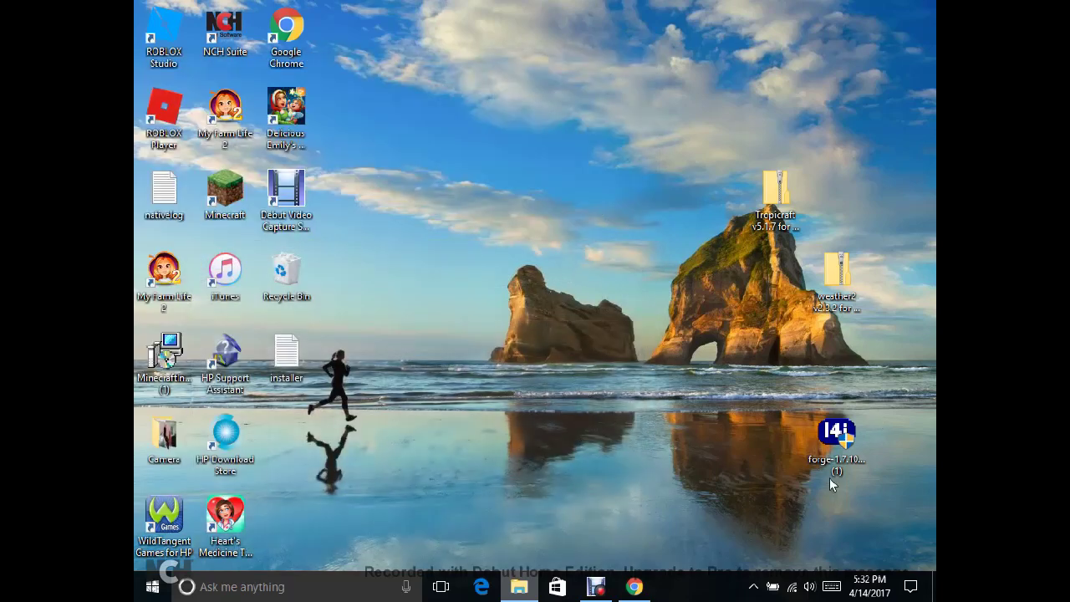
pyautogui.click(839, 432)
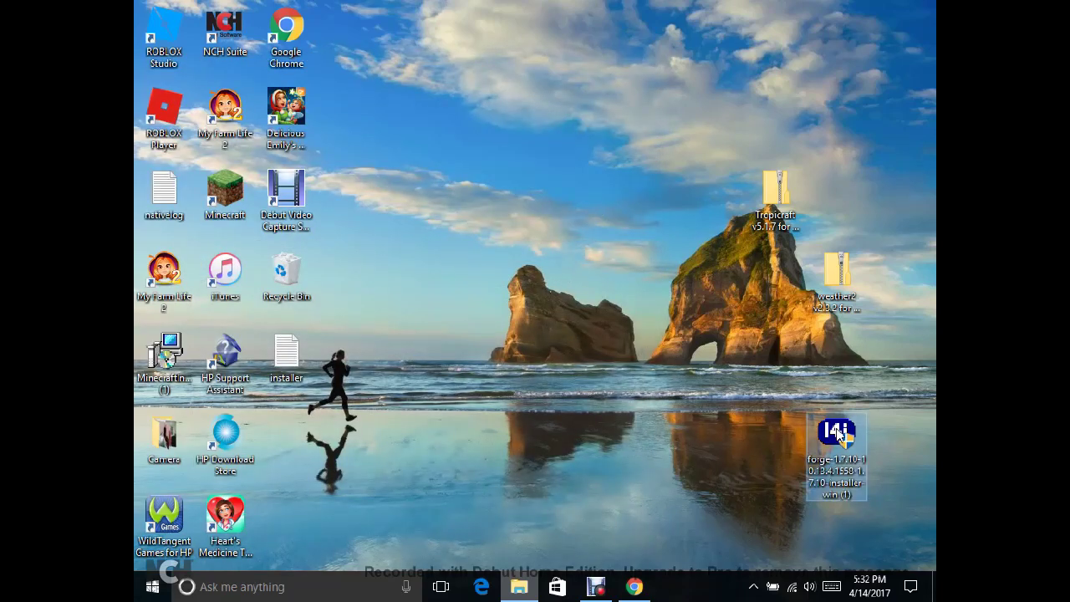
# - Run the desktop Forge installer with Install client selected, dismiss the compatibility assistant and close the installation progress window
pyautogui.rightClick(839, 432)
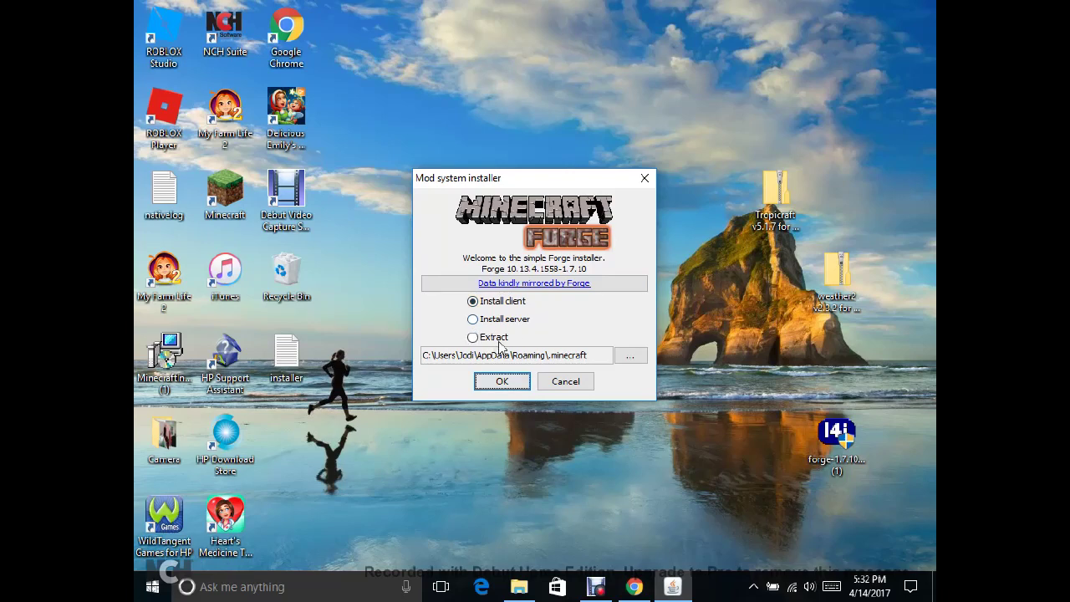
pyautogui.click(472, 321)
pyautogui.click(474, 337)
pyautogui.click(474, 301)
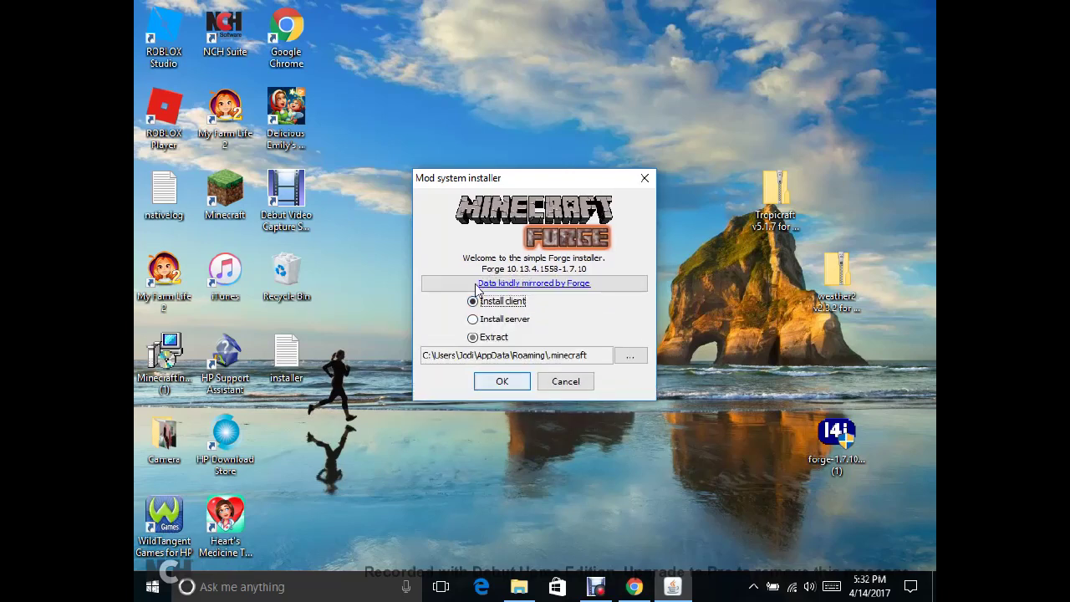
pyautogui.click(501, 381)
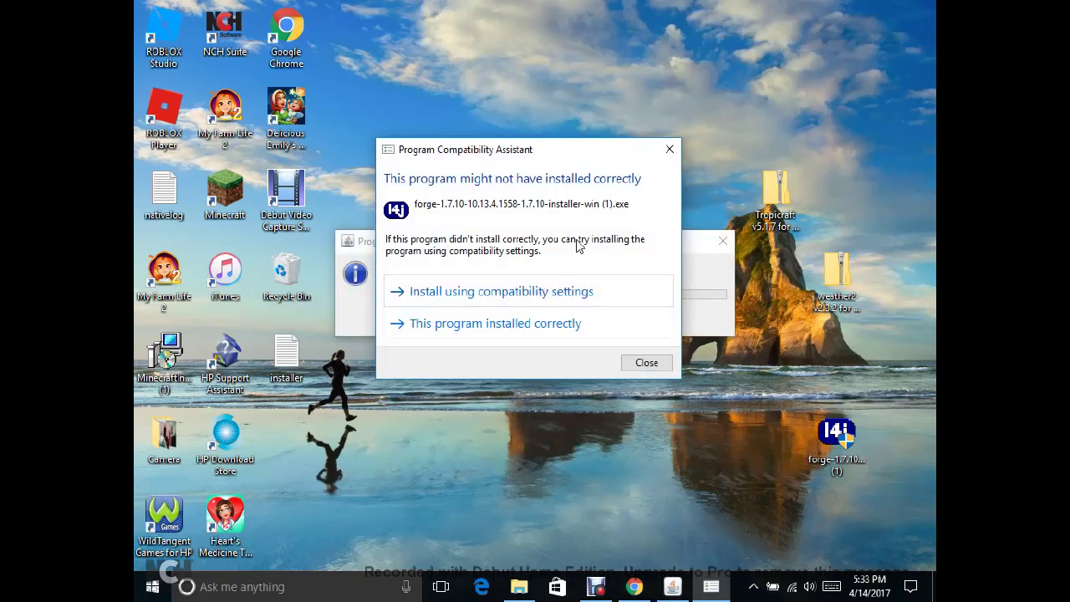
pyautogui.click(670, 151)
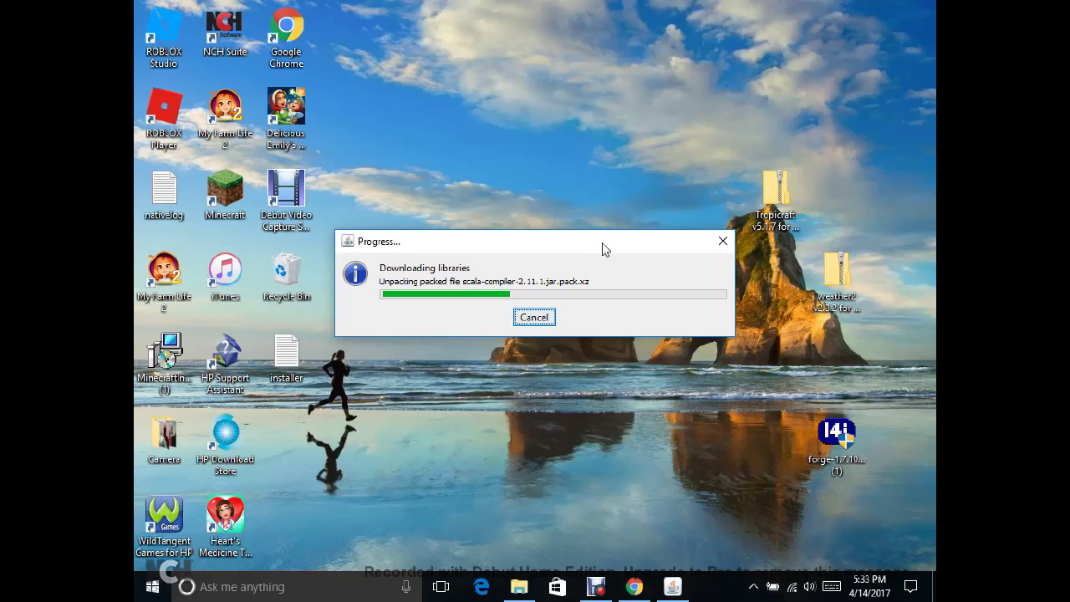
pyautogui.click(723, 241)
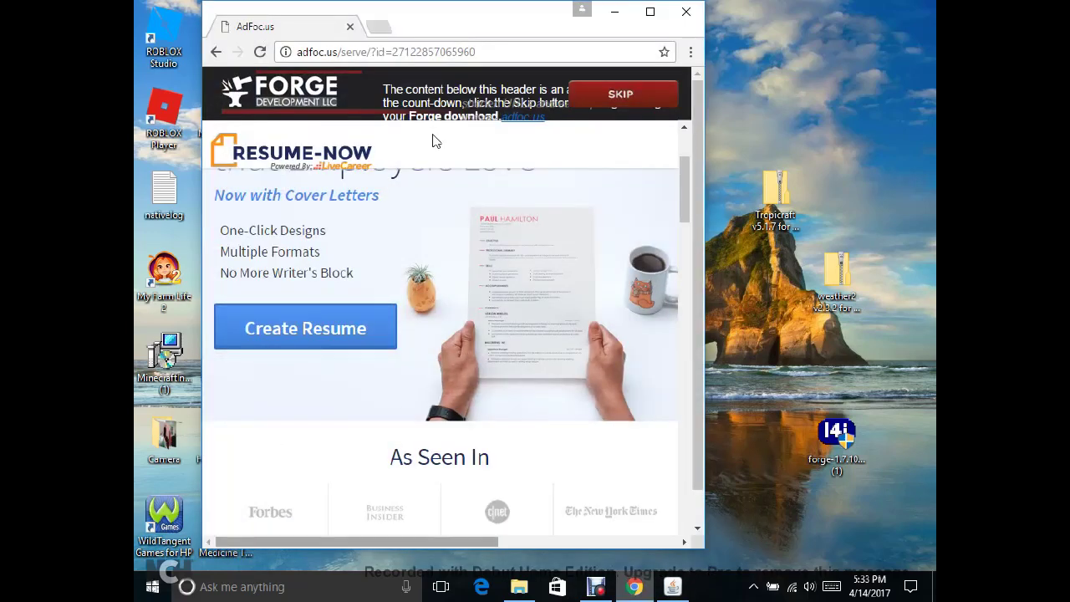
# - Try to move the forge-1.7.10-10.13.4.1558-1.7.10-installer-win (1) file to the Recycle Bin, retry once and dismiss the dialog
pyautogui.doubleClick(838, 429)
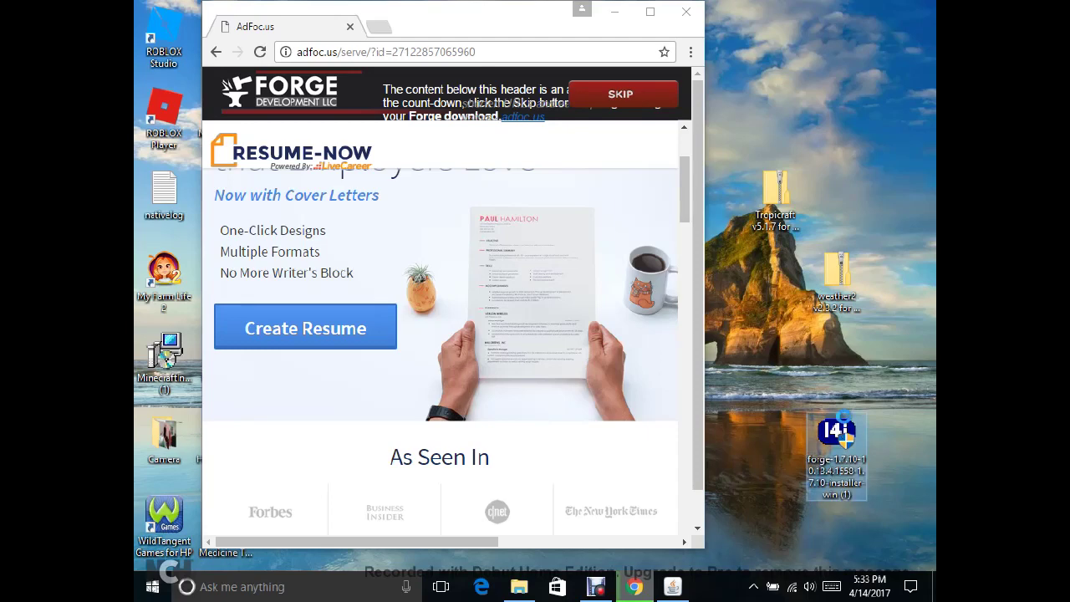
pyautogui.rightClick(836, 459)
pyautogui.click(644, 402)
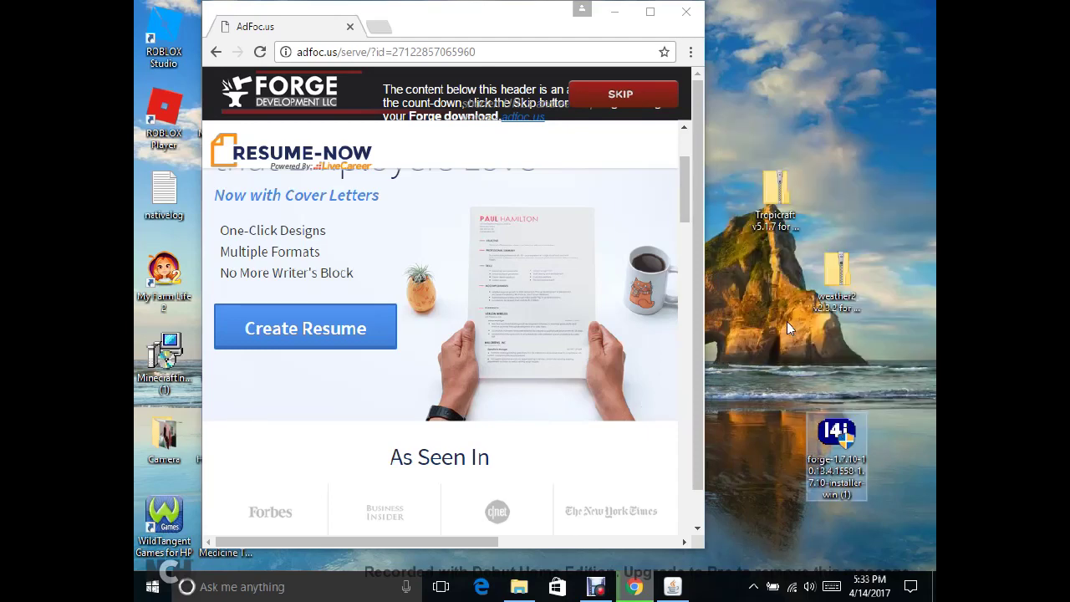
pyautogui.press('Delete')
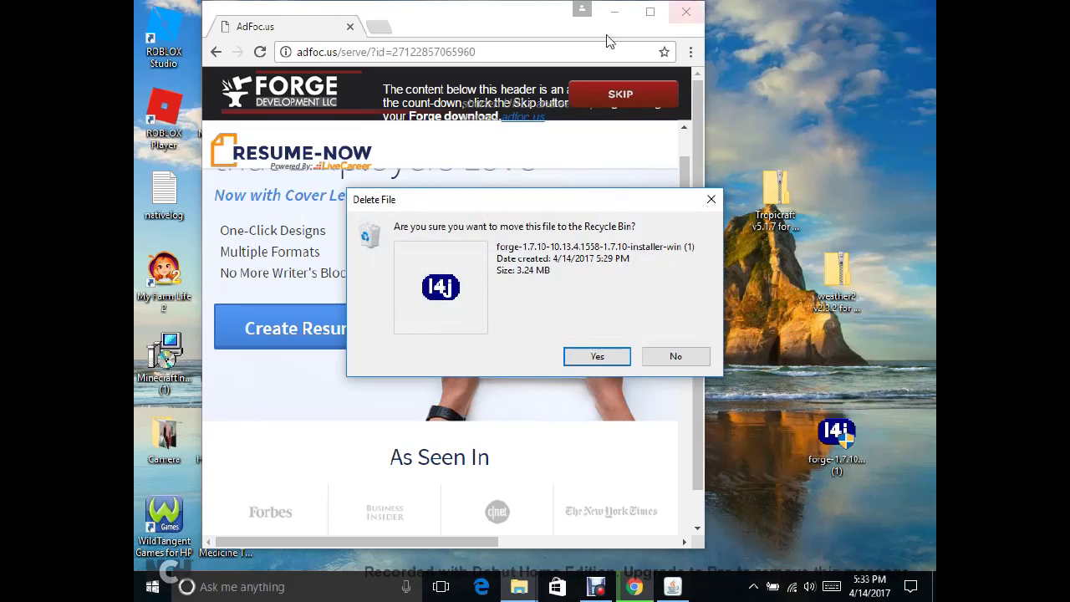
pyautogui.click(606, 356)
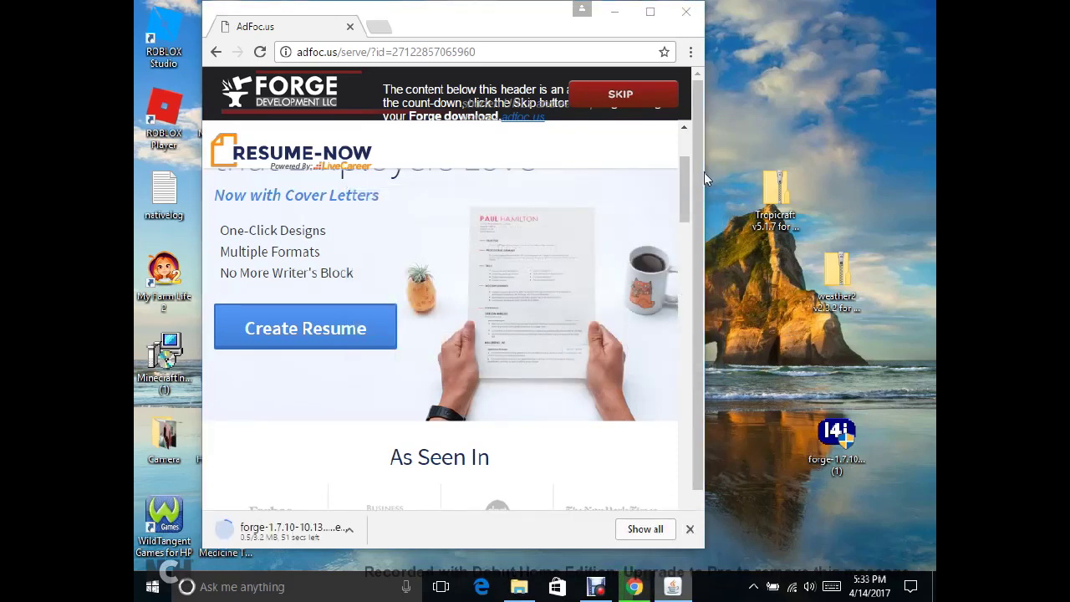
pyautogui.click(615, 12)
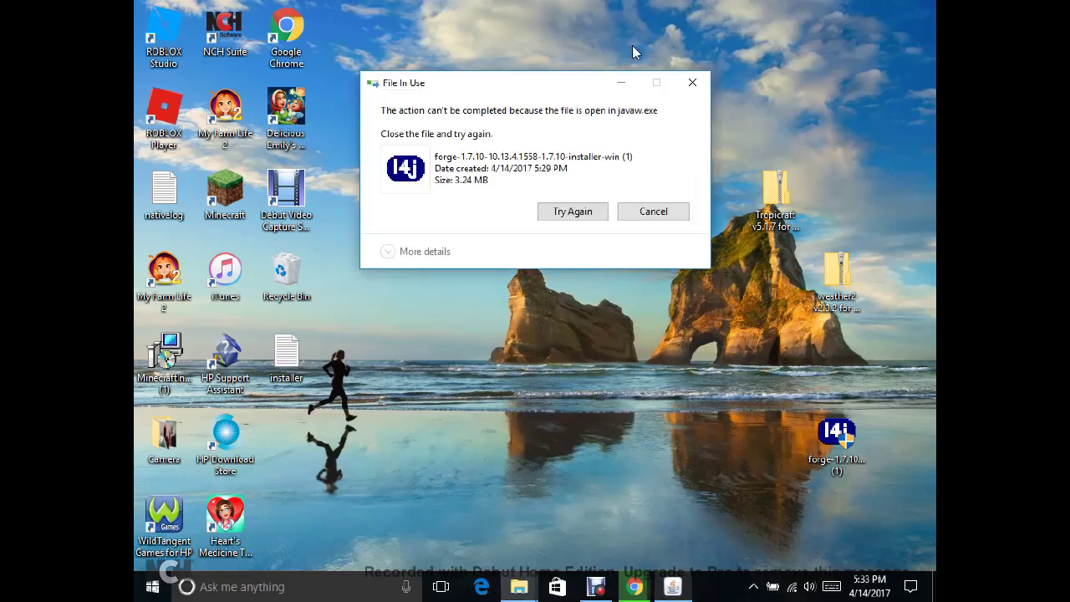
pyautogui.click(586, 212)
pyautogui.click(692, 82)
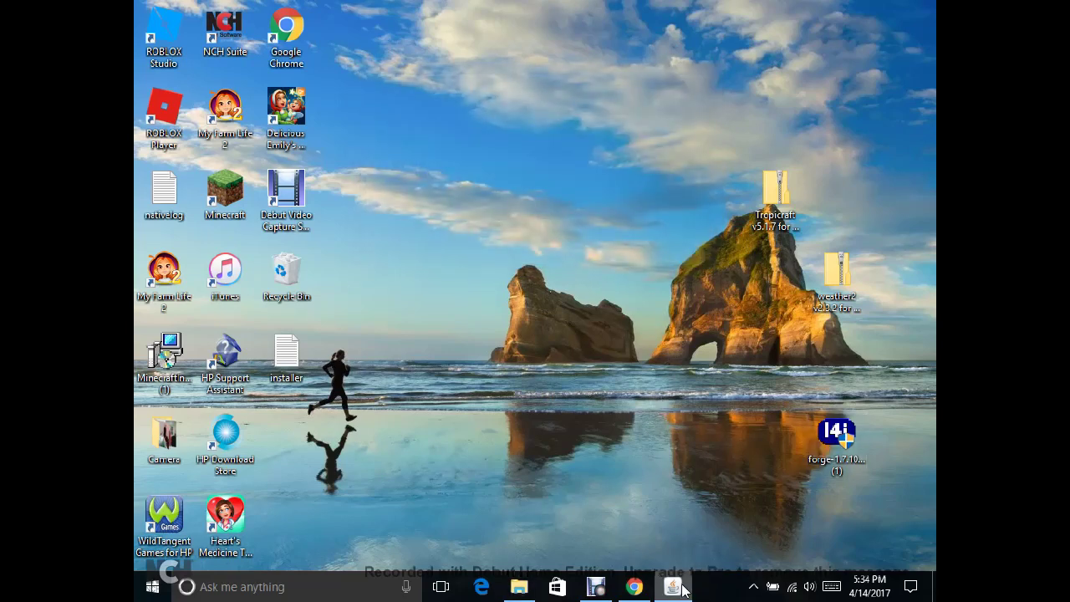
# - Put the newly downloaded Forge installer from Chrome on the desktop, minimize the browser and run that copy
pyautogui.click(635, 587)
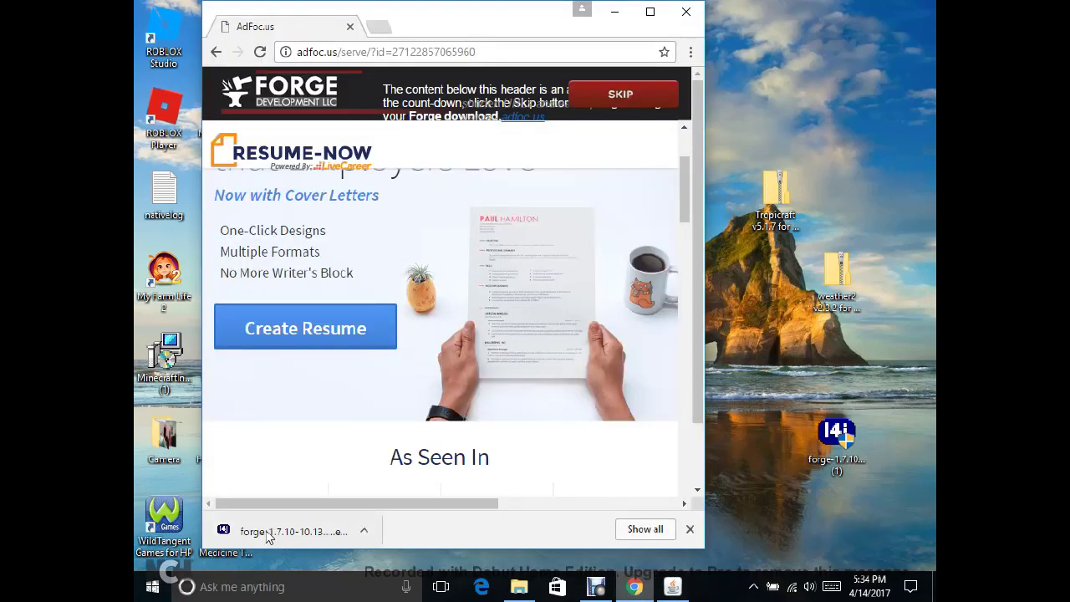
pyautogui.moveTo(263, 532); pyautogui.dragTo(532, 463)
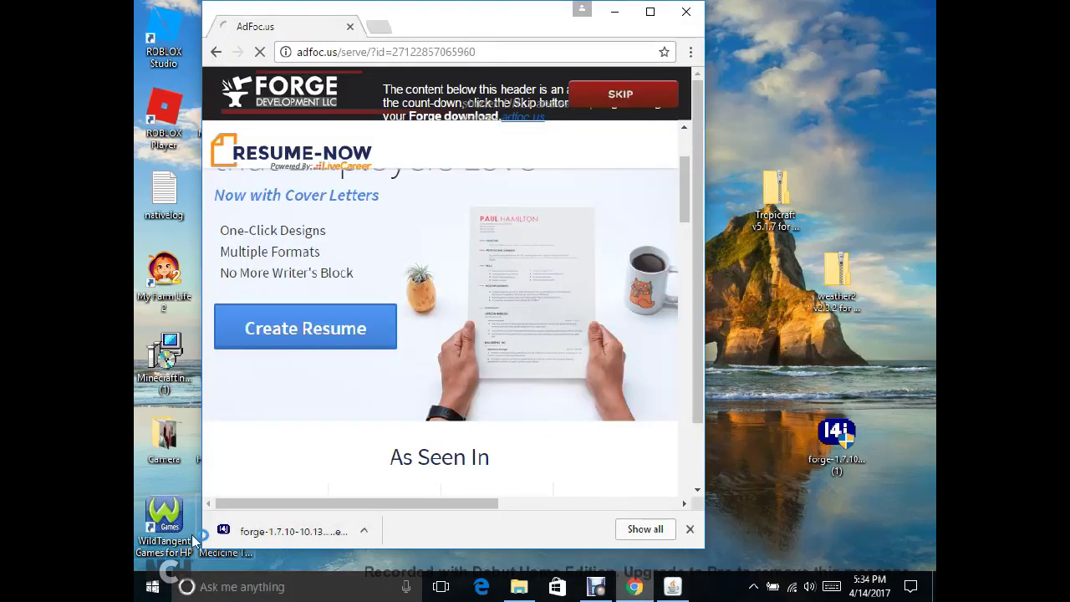
pyautogui.moveTo(213, 539); pyautogui.dragTo(552, 8)
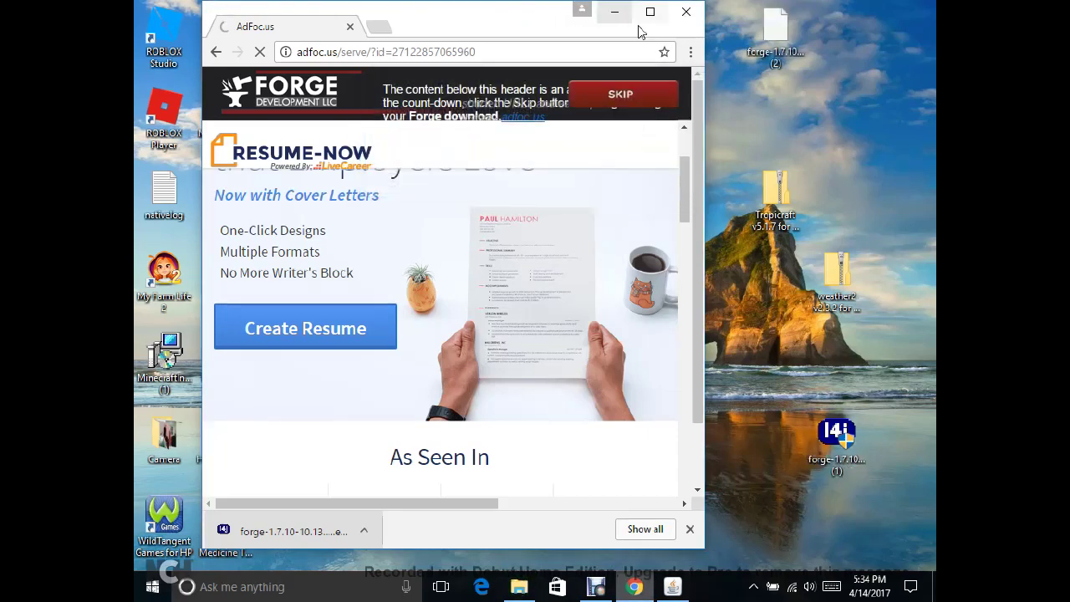
pyautogui.click(615, 12)
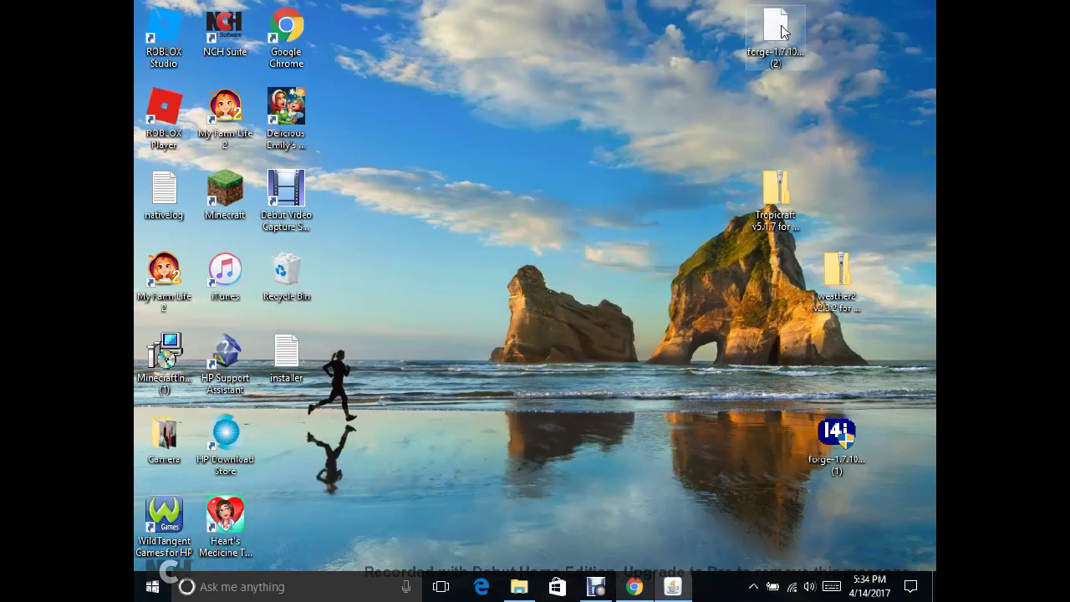
pyautogui.doubleClick(781, 31)
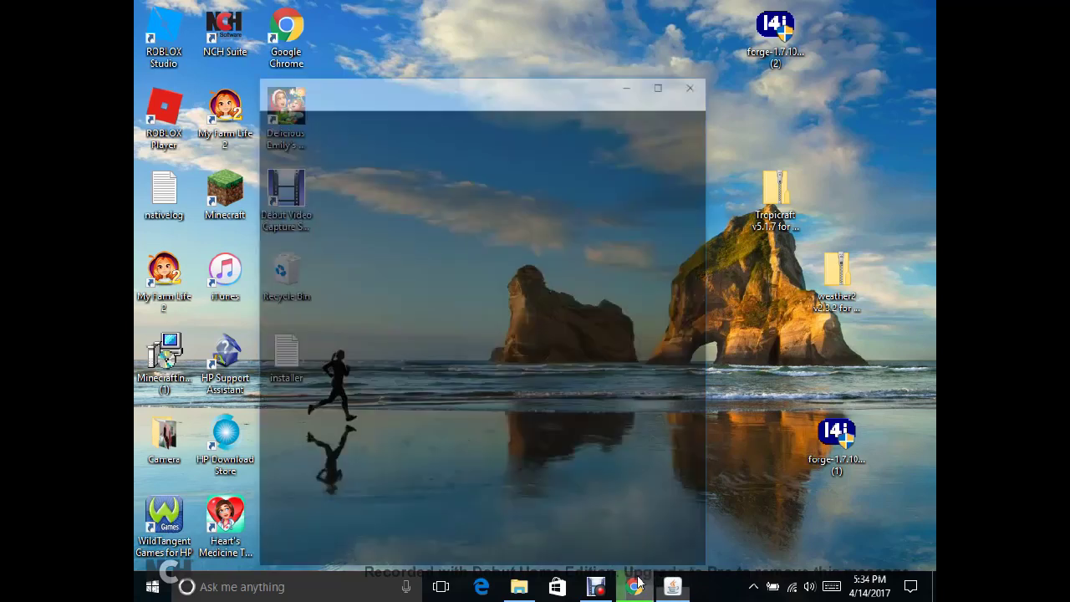
# - Keep the other Forge installer download in Chrome, minimize the browser and acknowledge the Forge installer's completion message
pyautogui.click(637, 583)
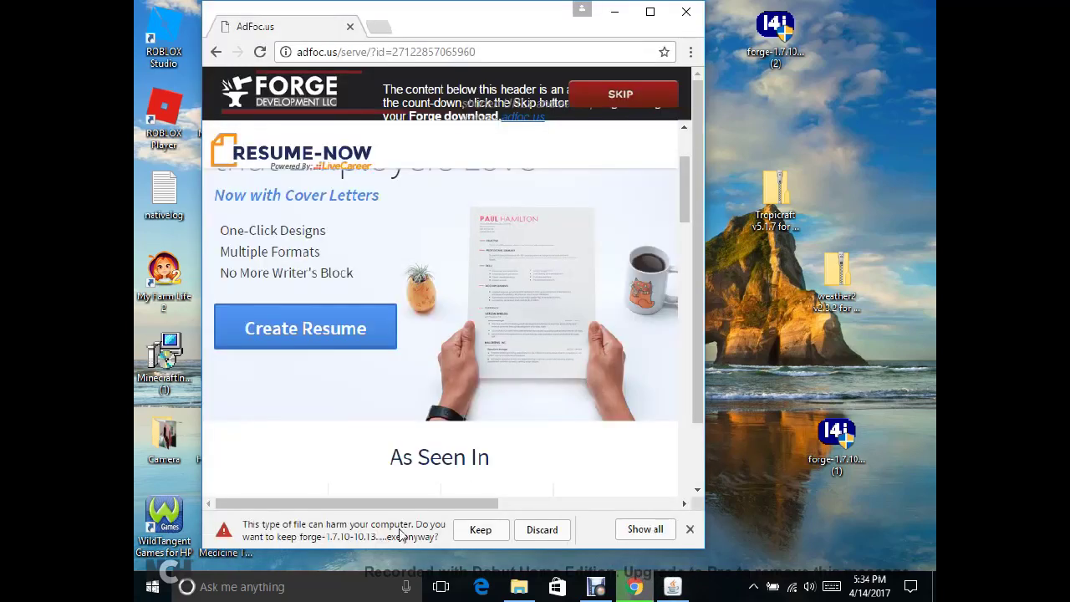
pyautogui.click(473, 531)
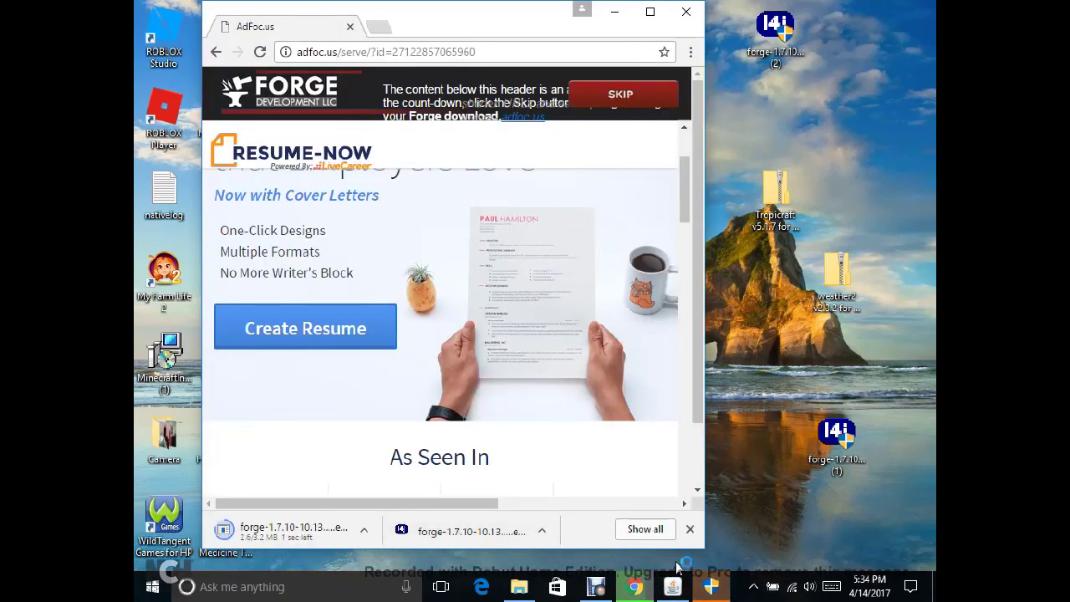
pyautogui.click(616, 11)
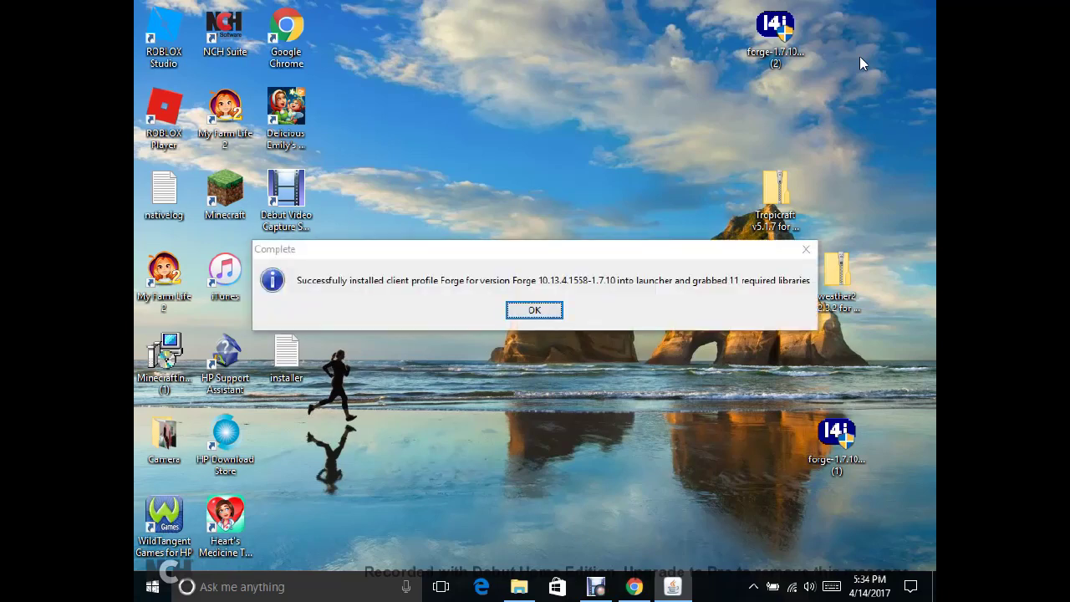
pyautogui.click(536, 310)
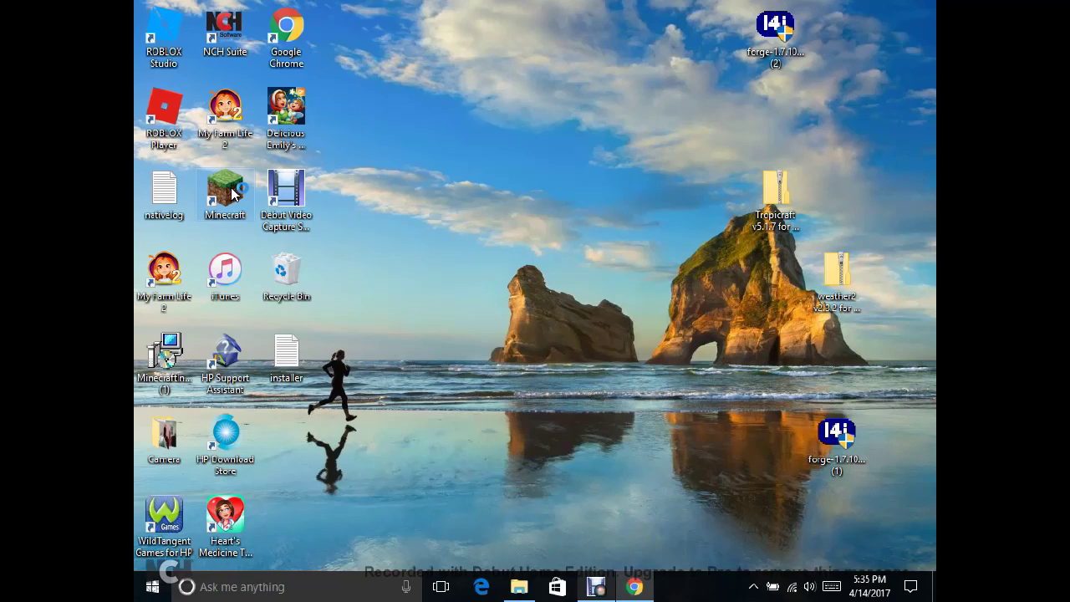
# - Launch Minecraft from its desktop shortcut, open Minecraft: Windows 10 Edition as well and minimize its window
pyautogui.doubleClick(211, 198)
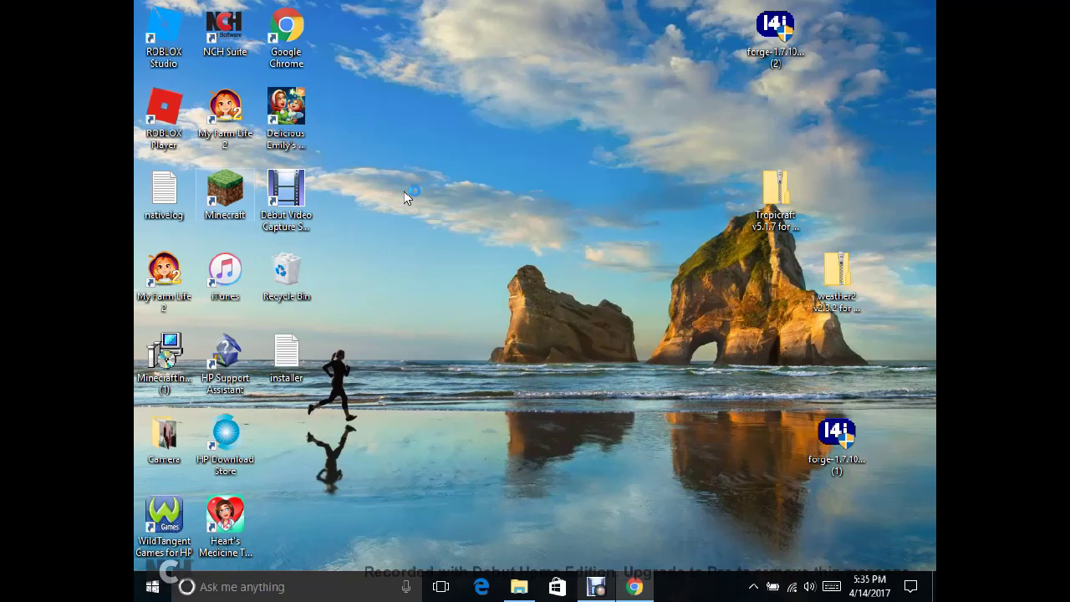
pyautogui.click(146, 587)
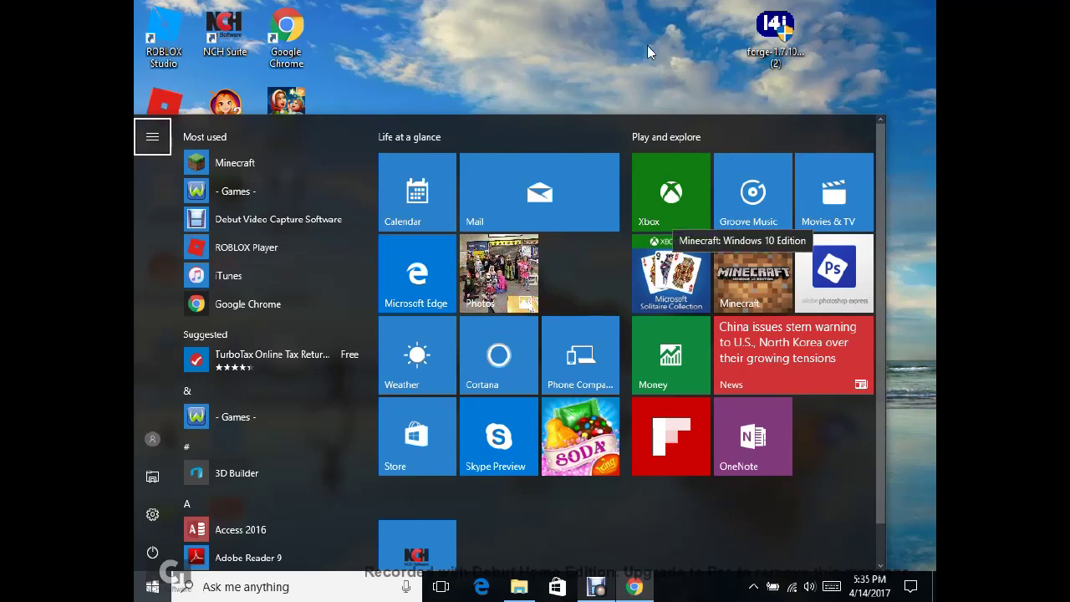
pyautogui.click(892, 92)
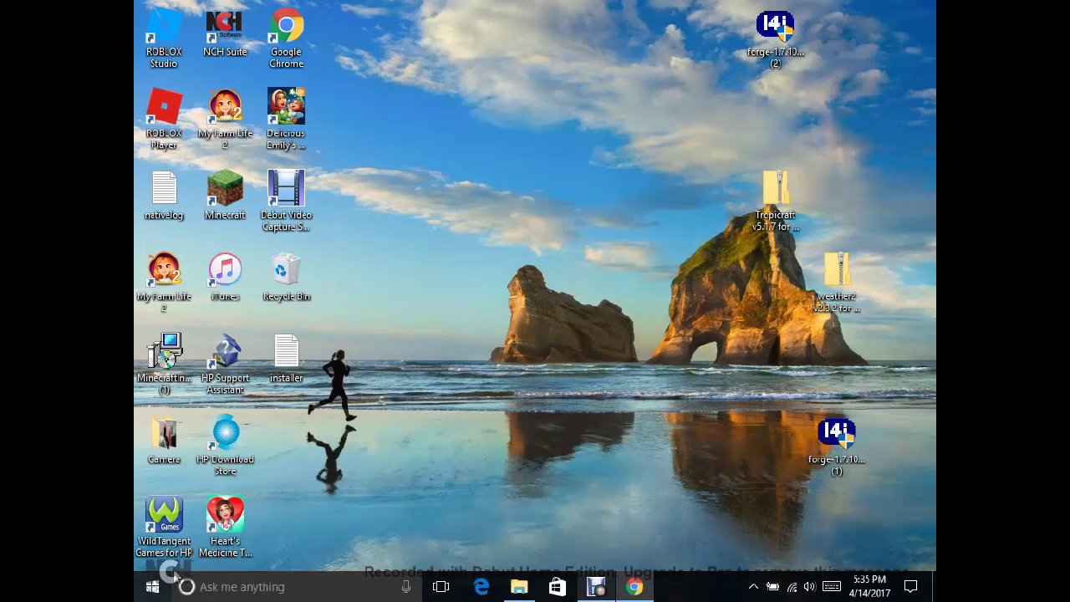
pyautogui.click(152, 586)
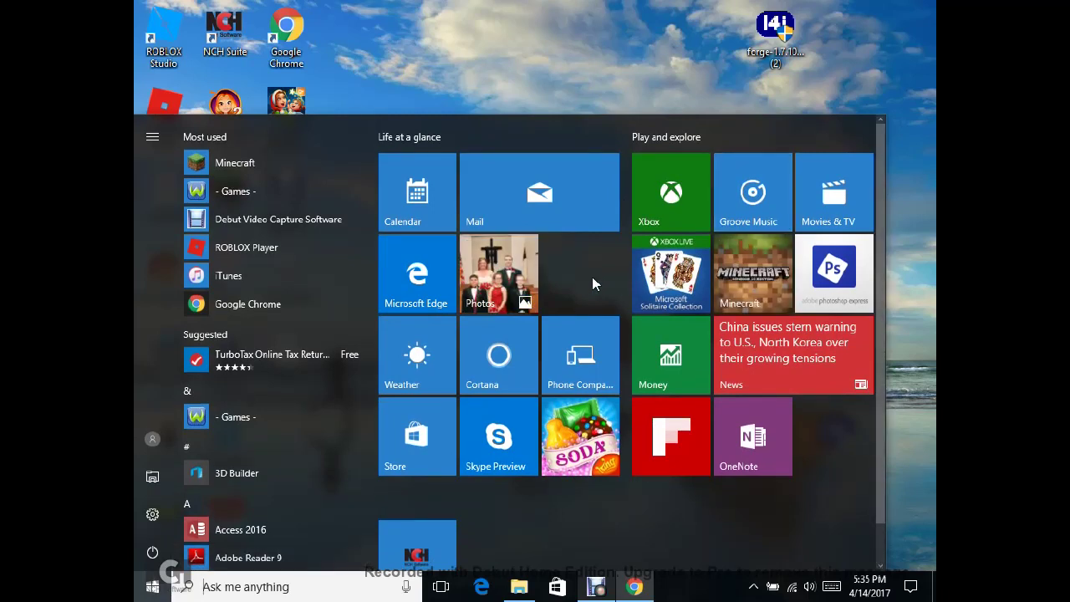
pyautogui.click(744, 291)
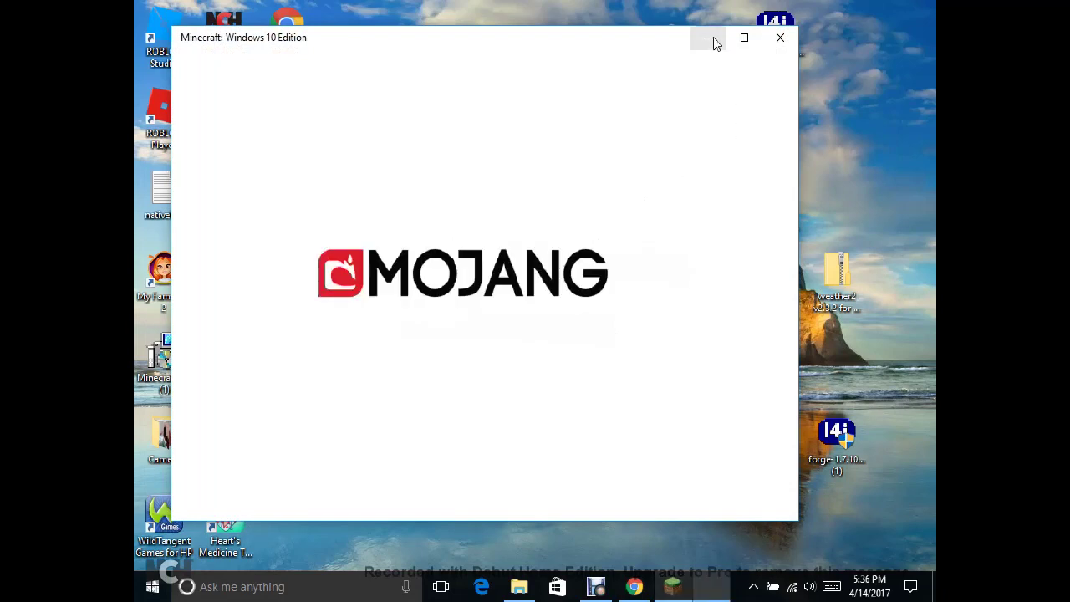
pyautogui.click(710, 37)
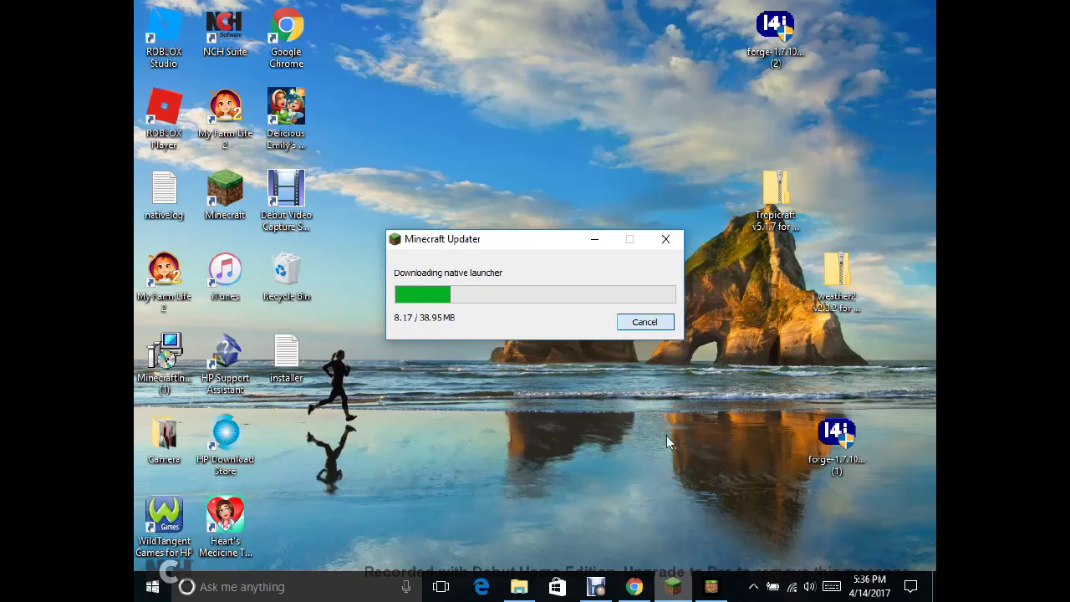
# - Restore the Minecraft: Windows 10 Edition window, reposition it and close it
pyautogui.click(710, 587)
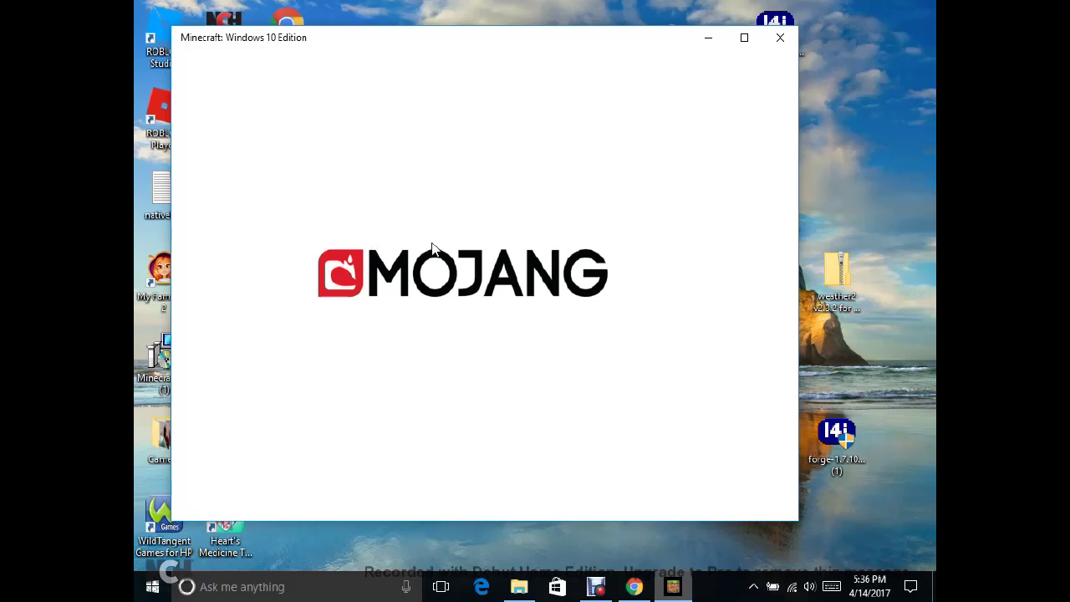
pyautogui.moveTo(669, 42); pyautogui.dragTo(723, 132)
pyautogui.click(748, 132)
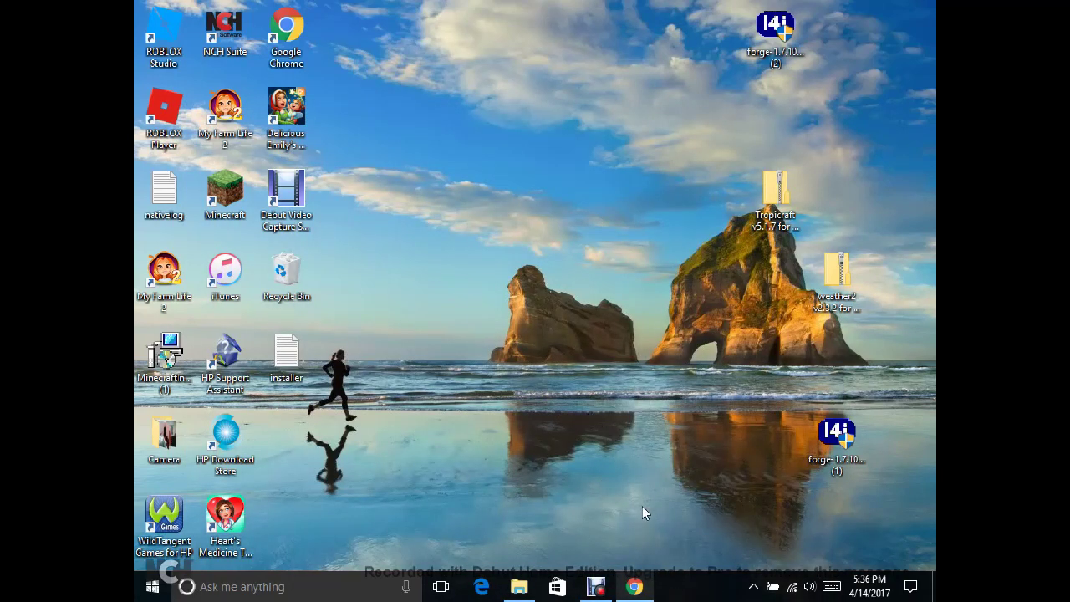
# - Cancel the reopened Forge Mod system installer and close the Program Compatibility Assistant
pyautogui.click(672, 588)
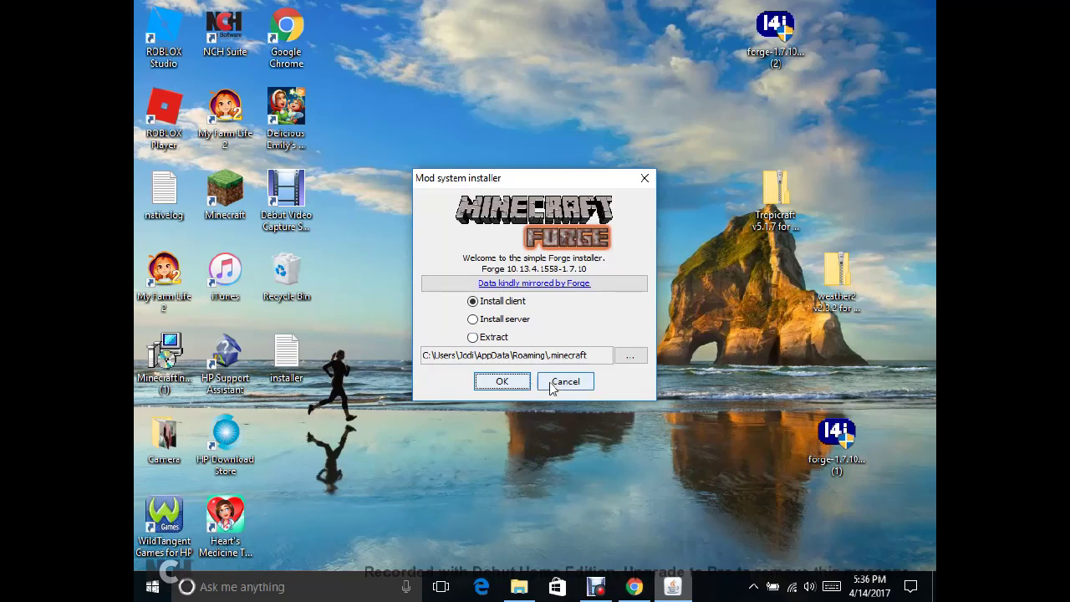
pyautogui.click(550, 383)
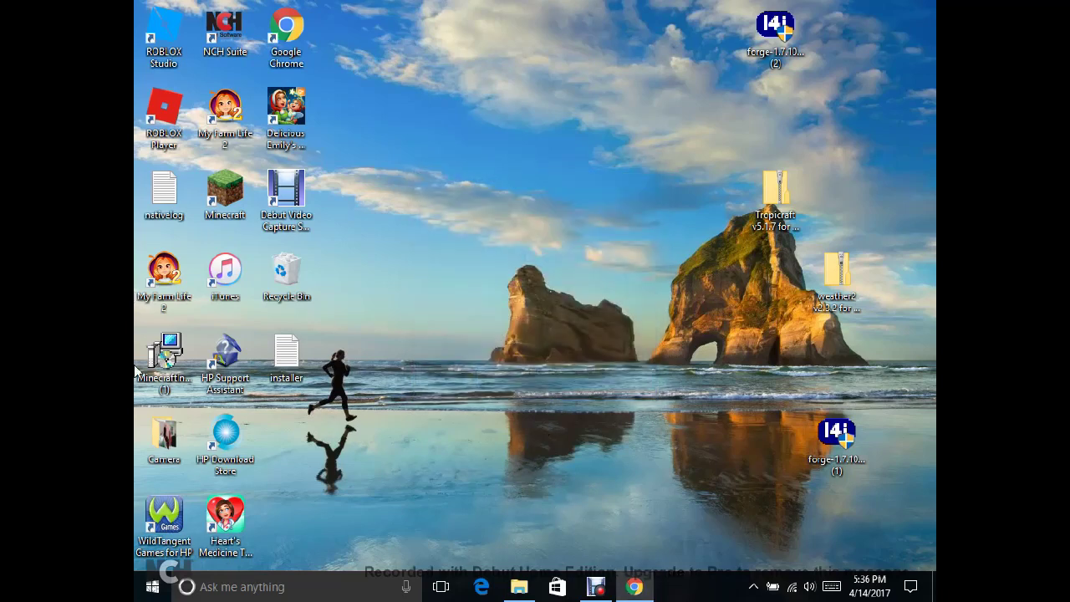
pyautogui.click(152, 587)
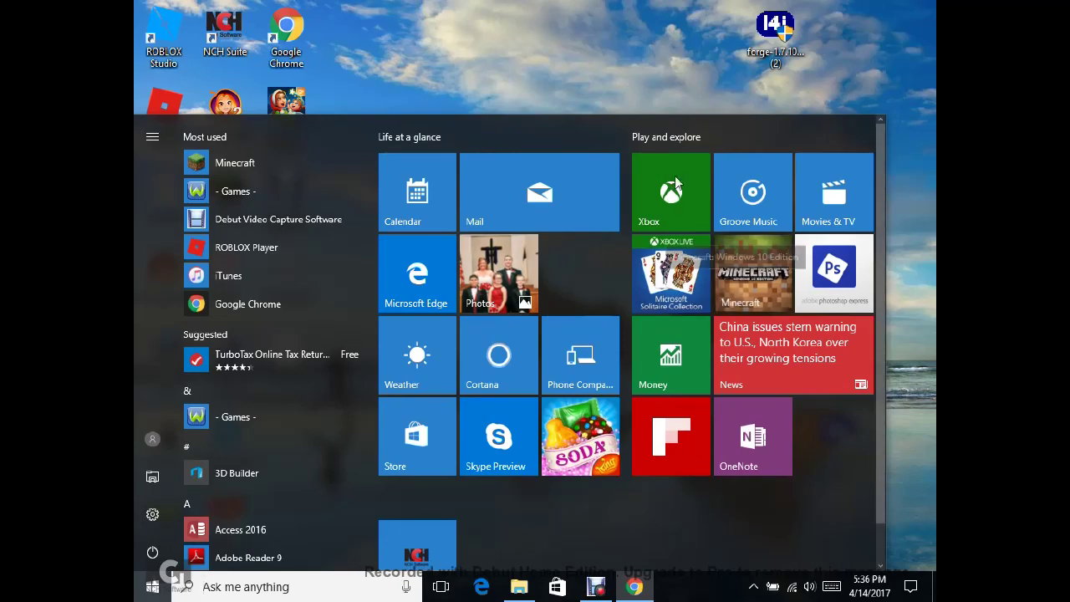
pyautogui.click(666, 73)
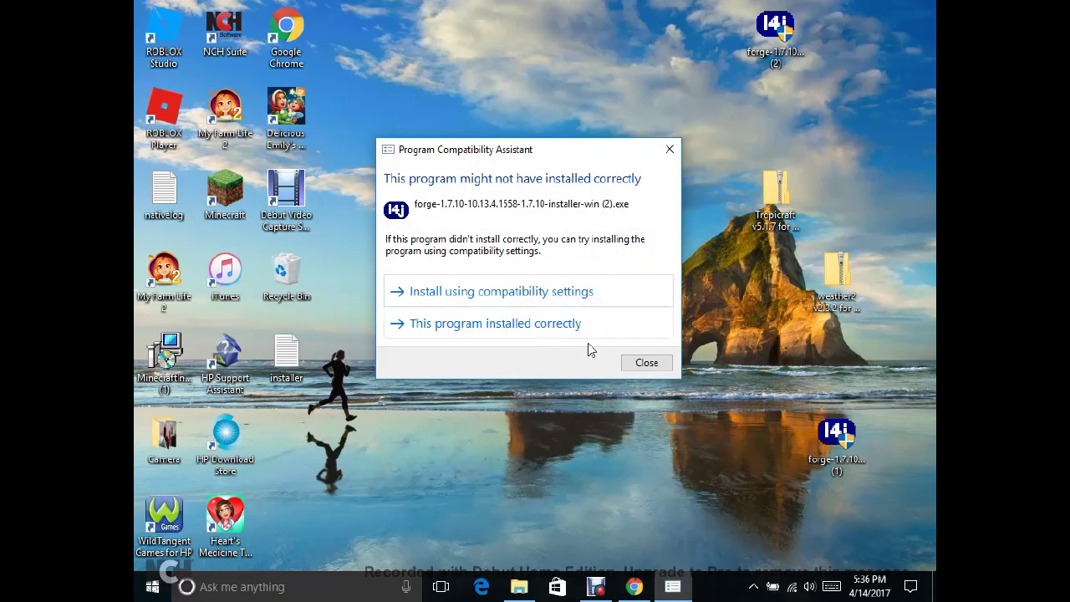
pyautogui.click(648, 365)
# - Launch Minecraft from its desktop shortcut again and close the .minecraft mods folder window
pyautogui.doubleClick(224, 191)
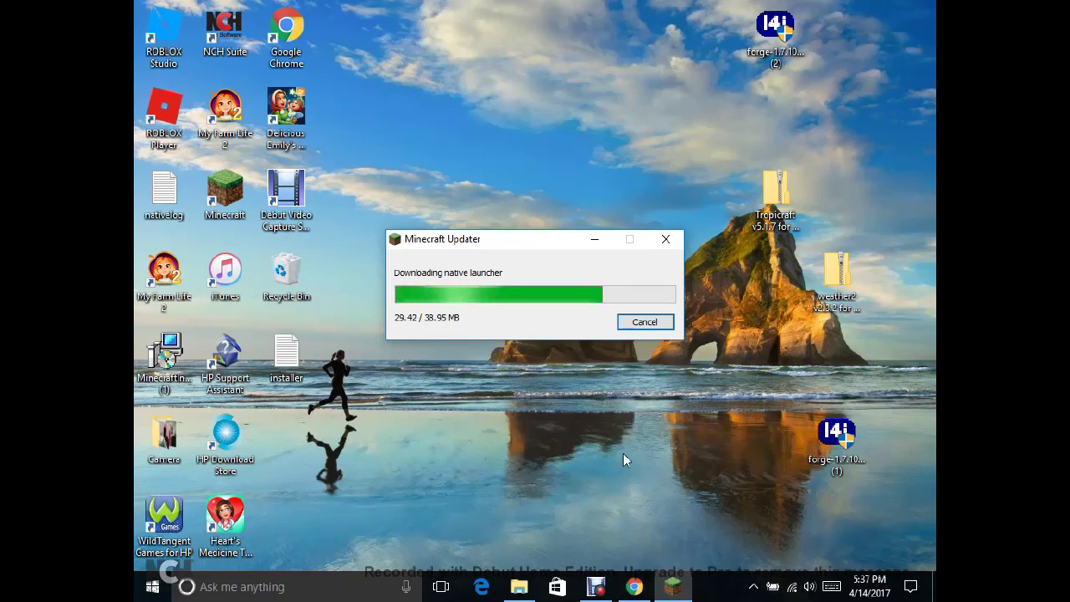
pyautogui.click(519, 587)
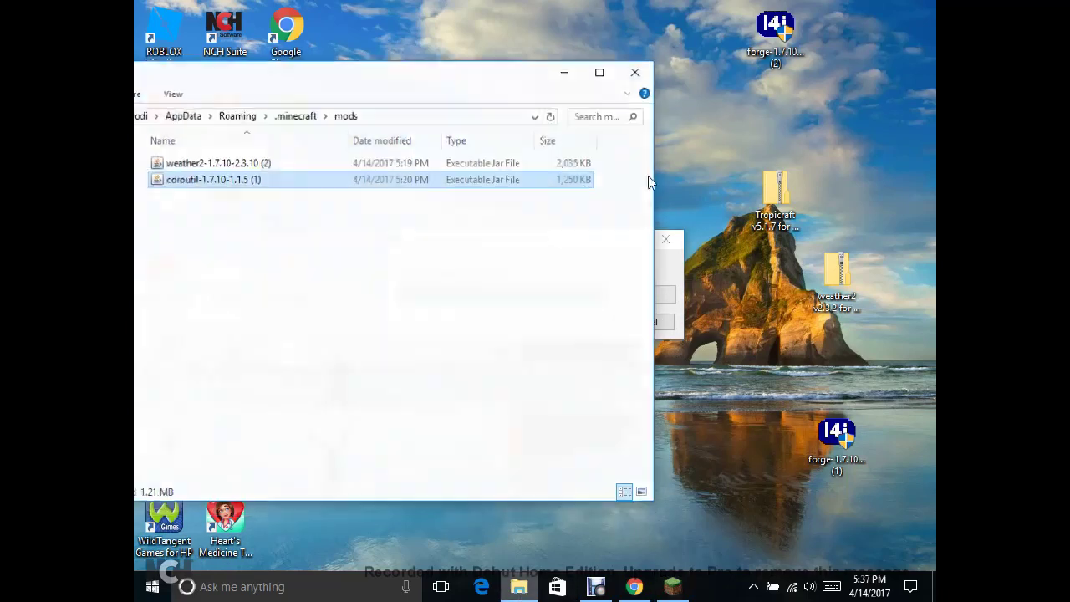
pyautogui.click(636, 67)
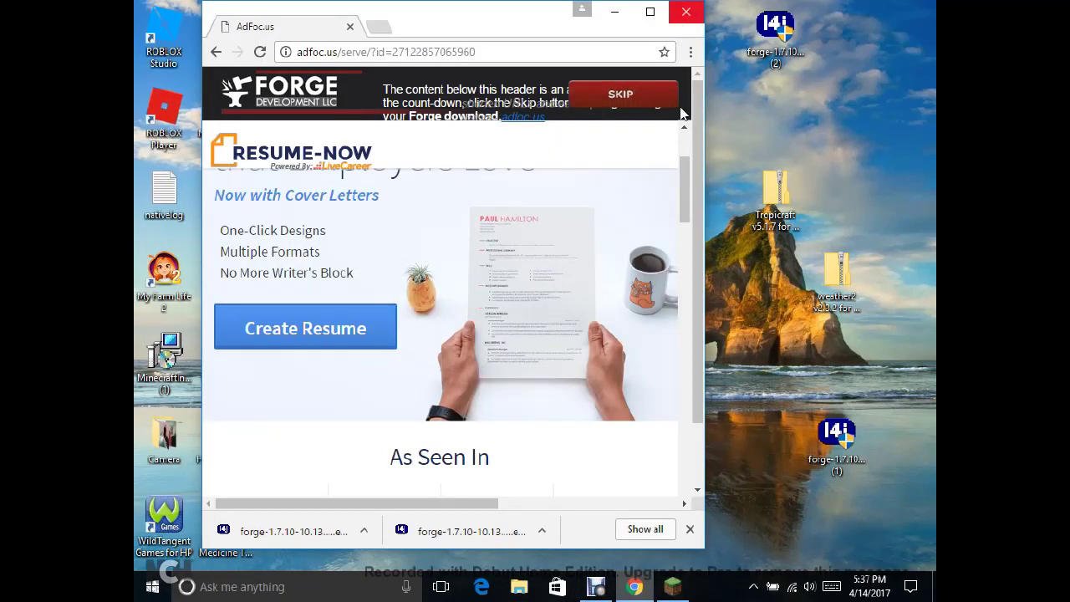
# - Close the AdFoc.us browser window and adjust the Minecraft Launcher window once the updater has opened it
pyautogui.click(684, 14)
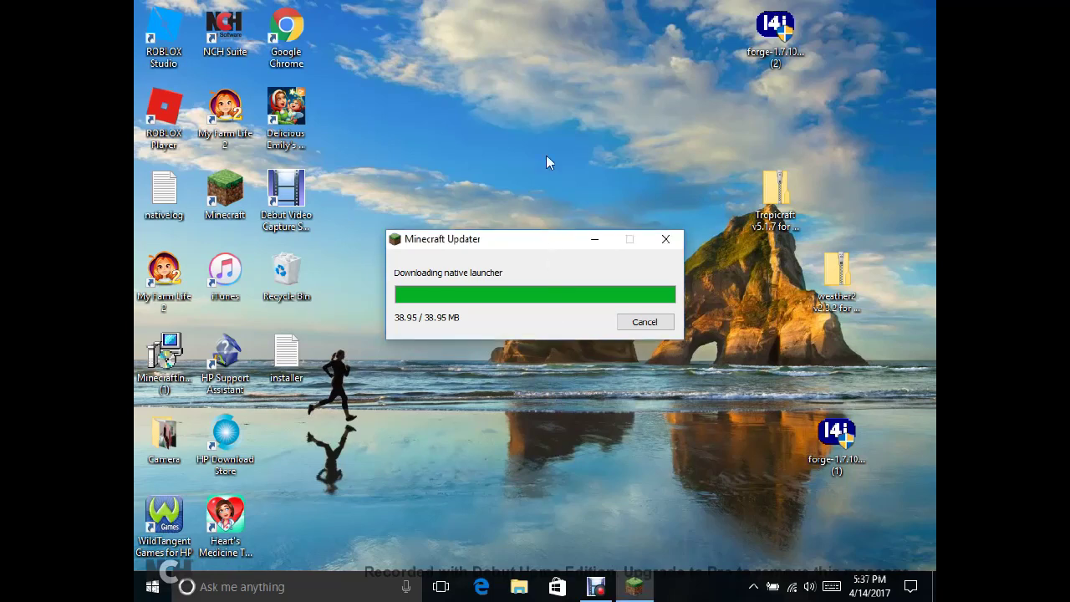
pyautogui.moveTo(543, 155); pyautogui.dragTo(550, 197)
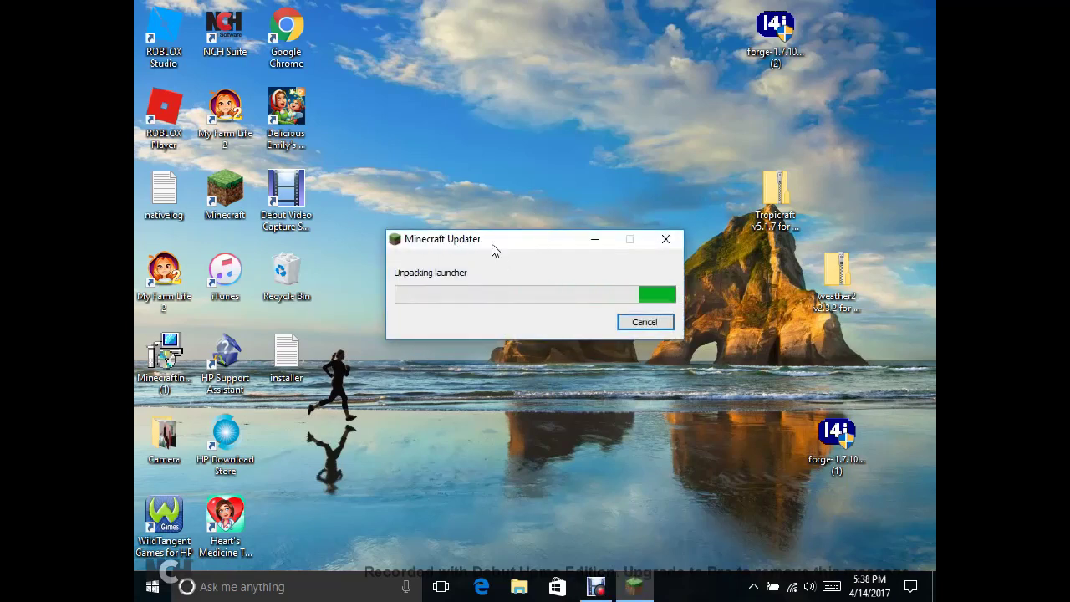
pyautogui.moveTo(493, 251); pyautogui.dragTo(488, 215)
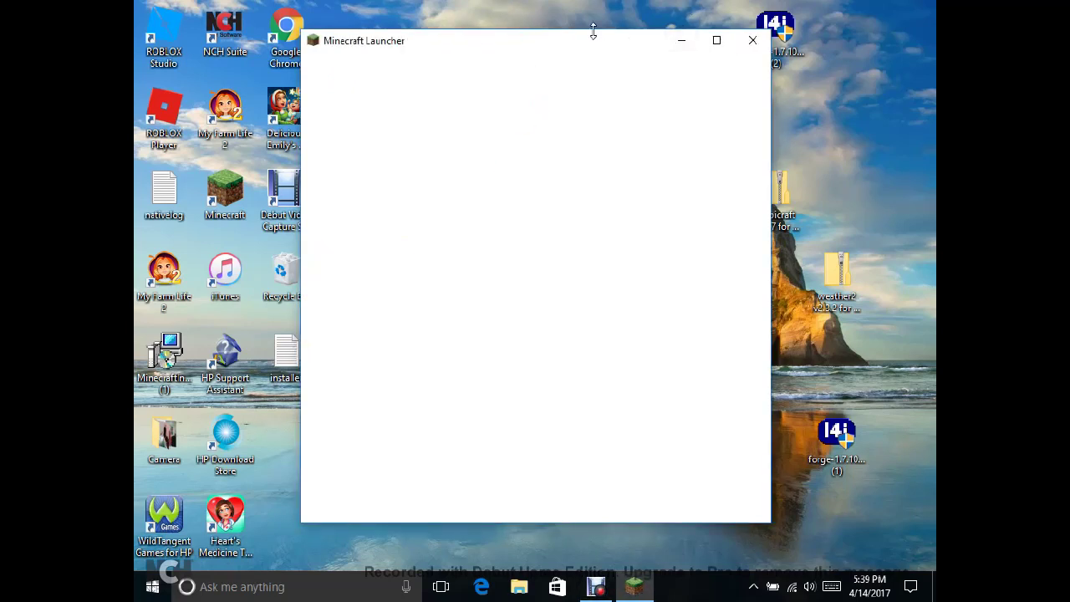
pyautogui.moveTo(592, 31)
pyautogui.mouseDown()
pyautogui.moveTo(583, 4)
pyautogui.moveTo(563, 39)
pyautogui.moveTo(554, 26)
pyautogui.moveTo(580, 23)
pyautogui.mouseUp()
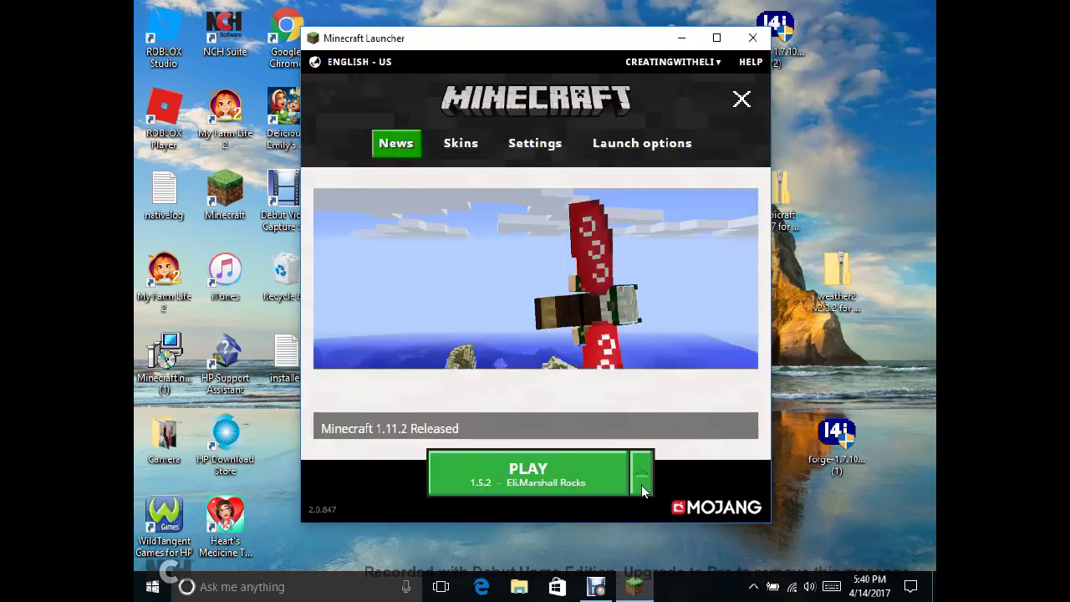
# - Try to play Minecraft with the Forge profile 1.7.10-Forge10.13.4.1558-1.7.10 and close the launcher's error dialog
pyautogui.click(641, 481)
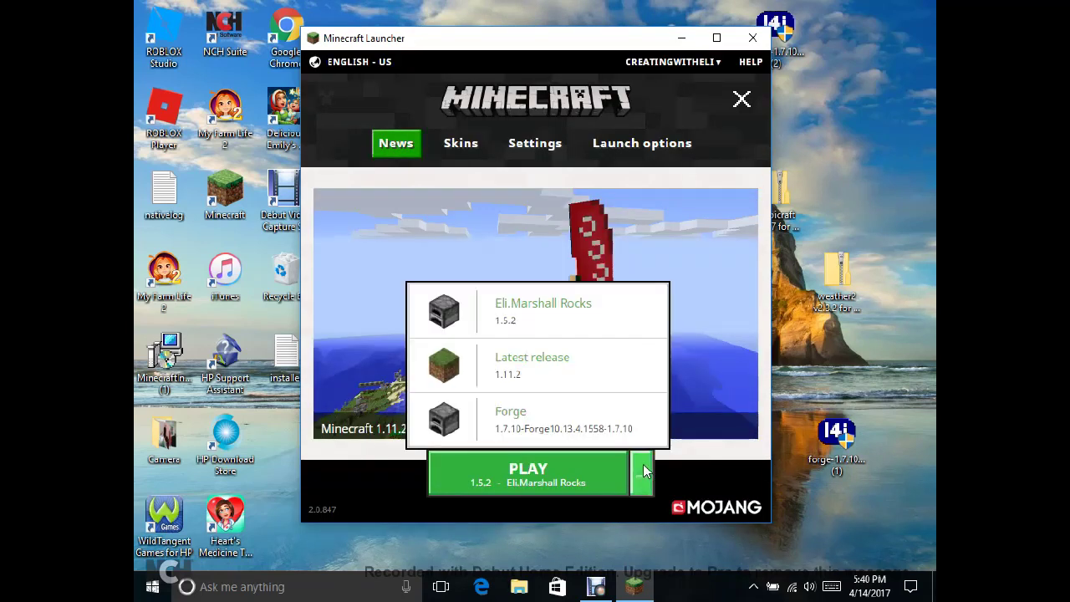
pyautogui.click(583, 415)
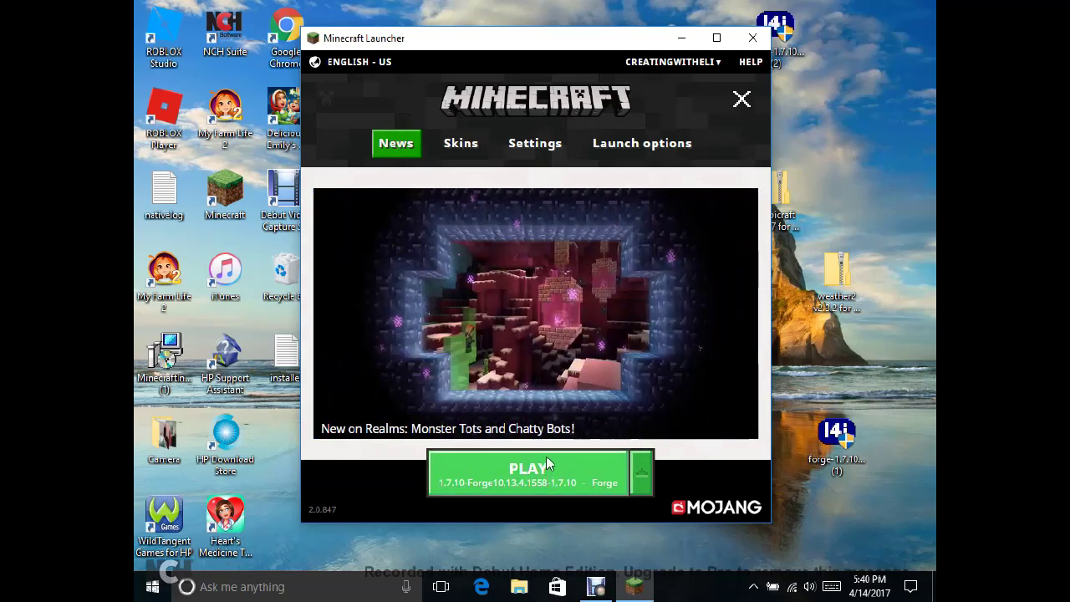
pyautogui.click(557, 462)
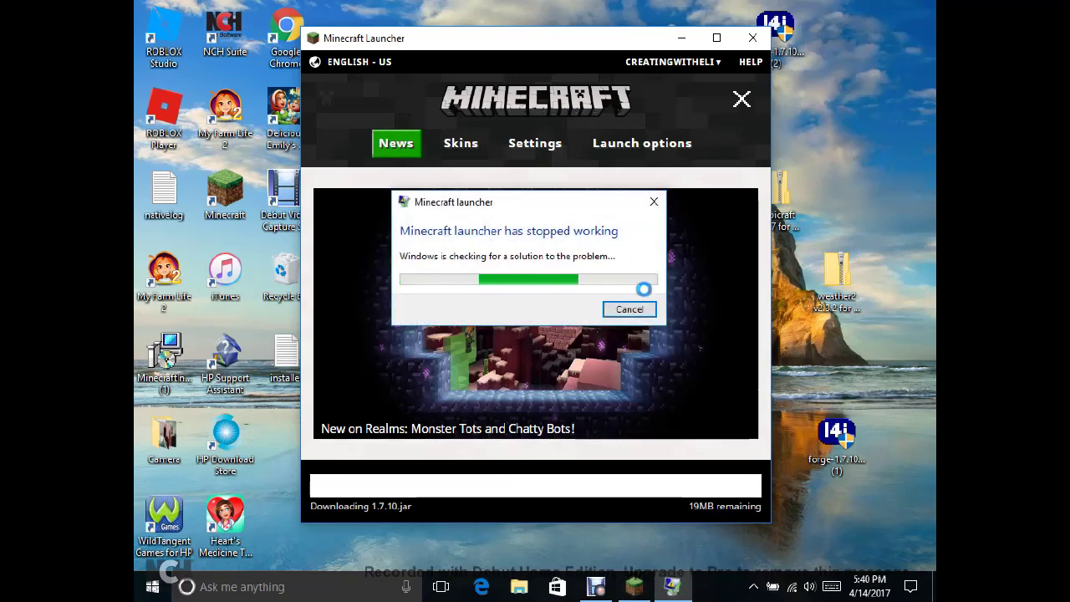
pyautogui.click(654, 201)
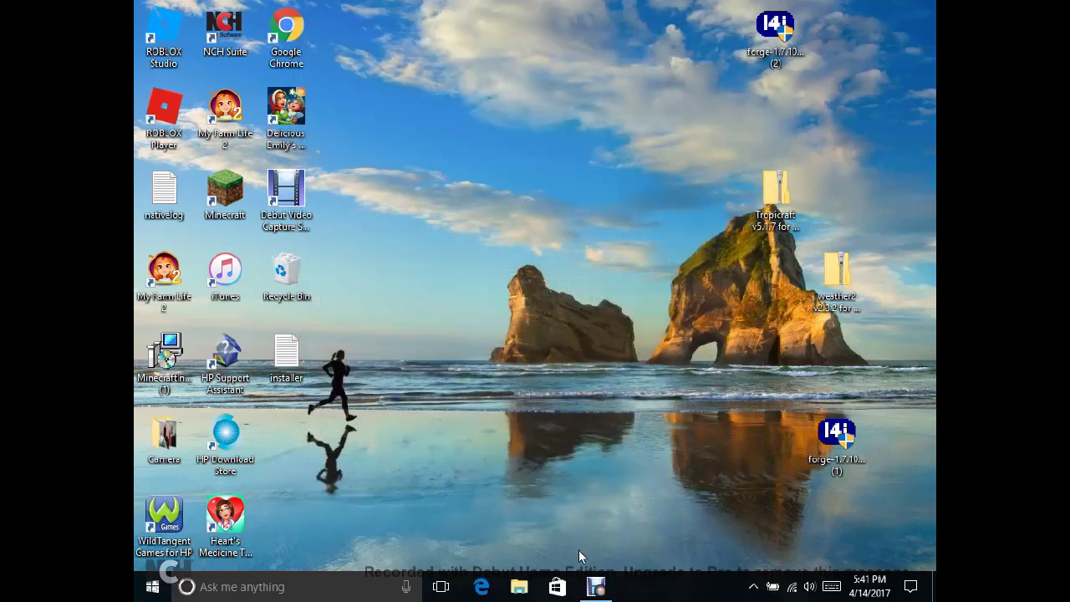
pyautogui.click(595, 586)
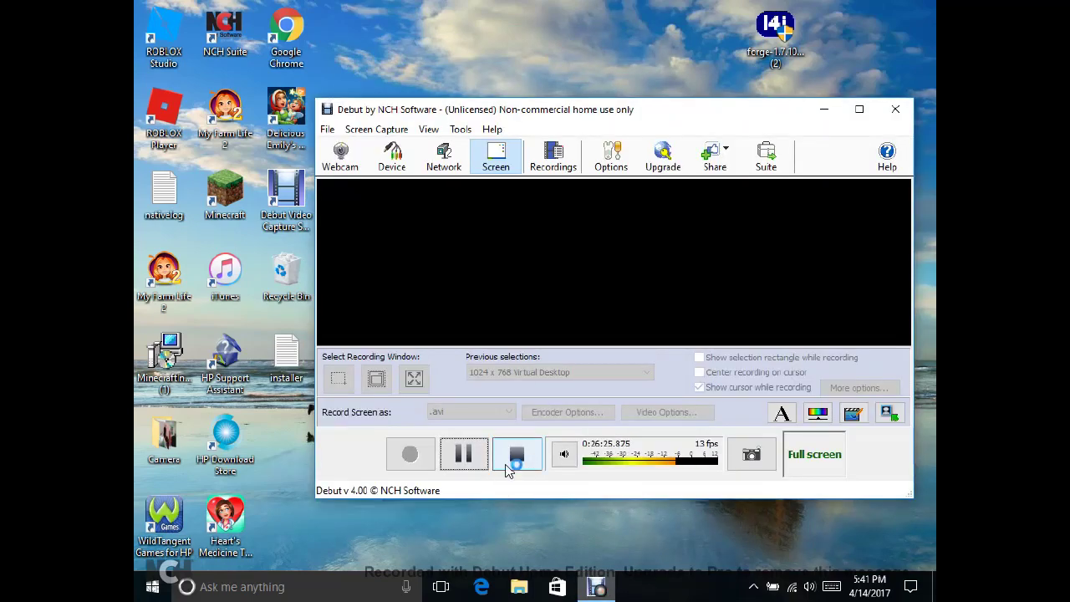